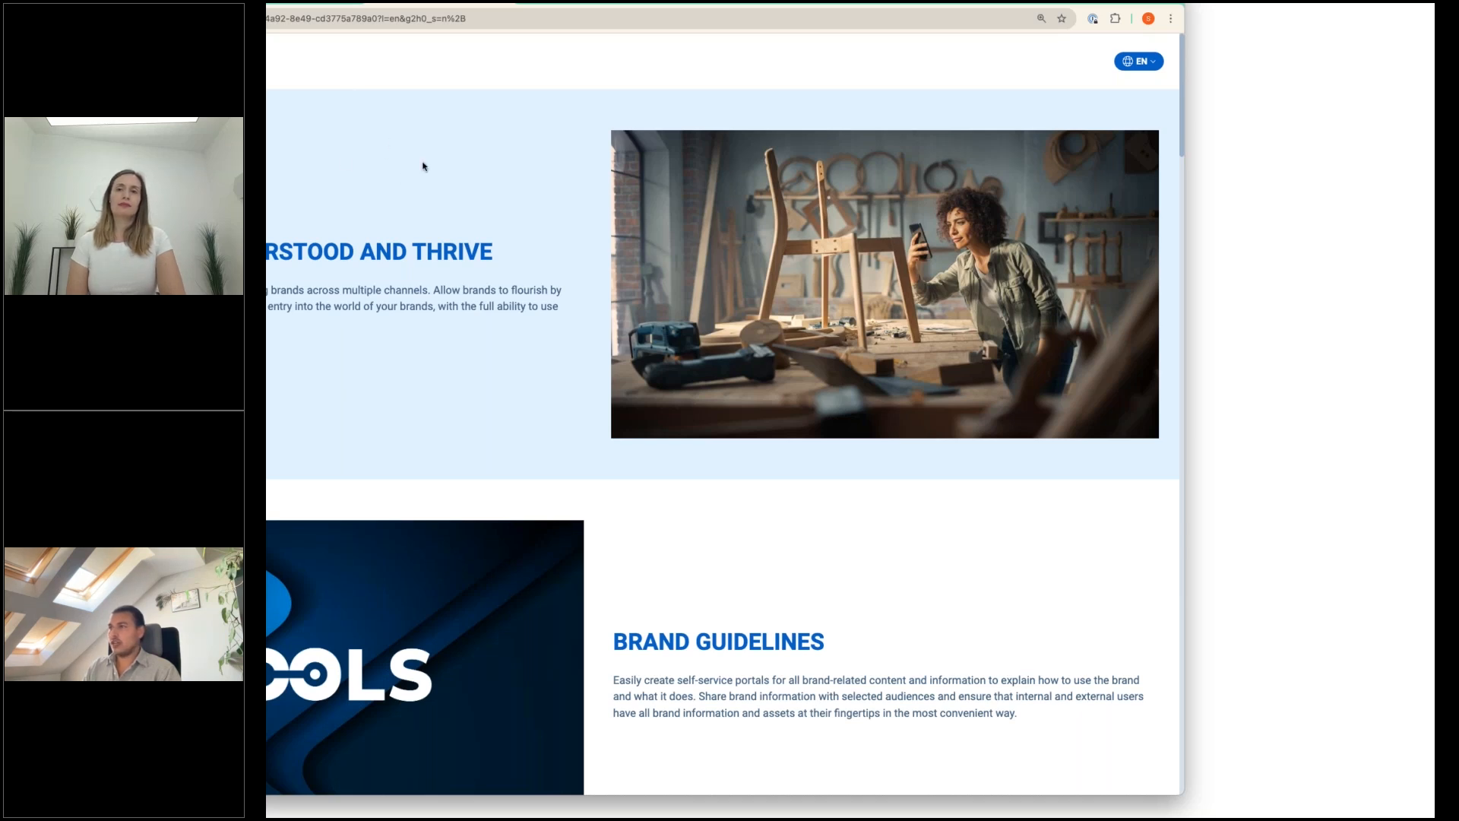
# Check which languages the brand guidelines portal offers, keeping the current language.
pyautogui.moveTo(591, 4); pyautogui.dragTo(601, 0)
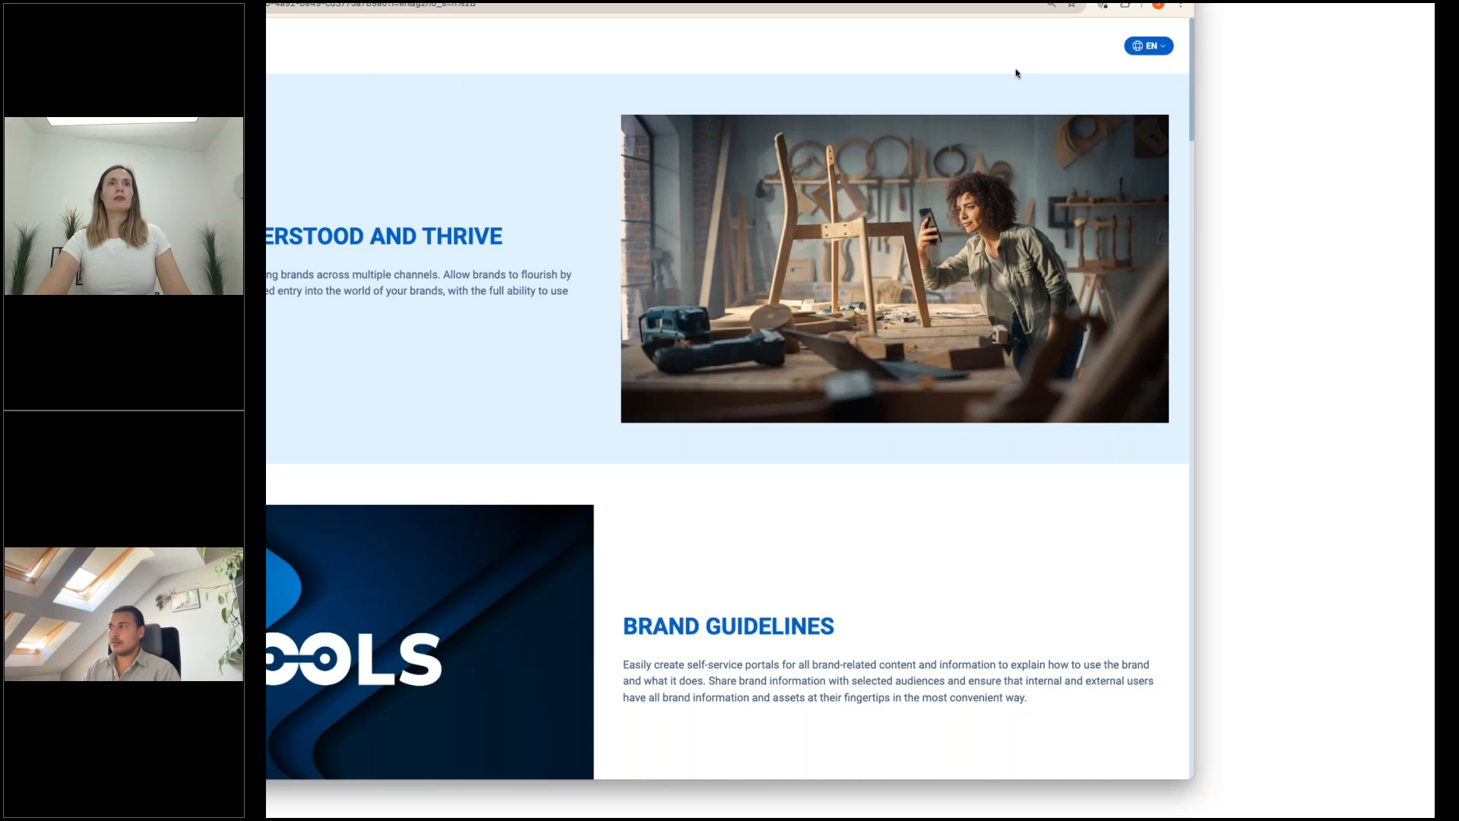
pyautogui.click(1151, 46)
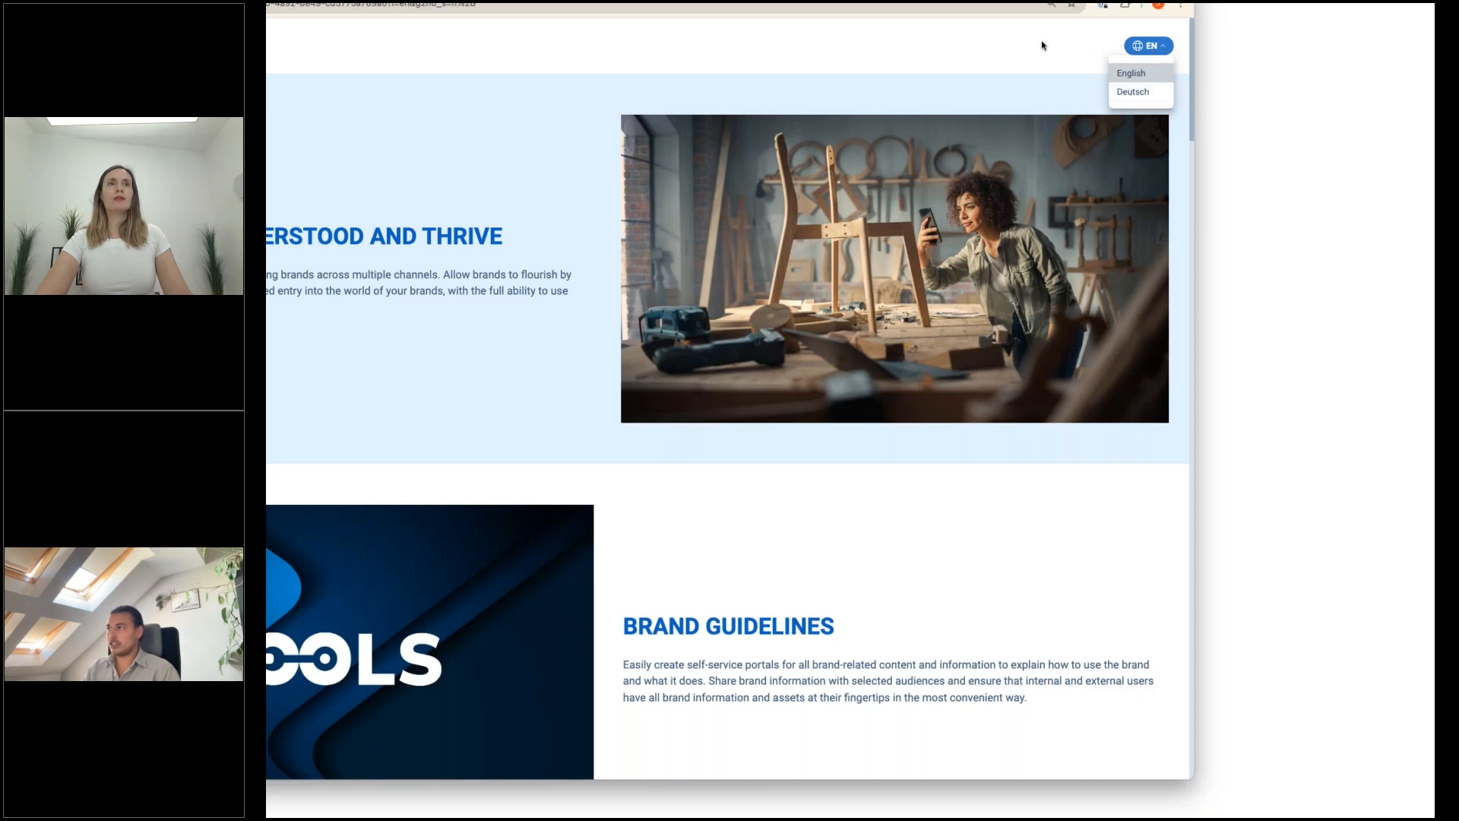
pyautogui.click(1149, 46)
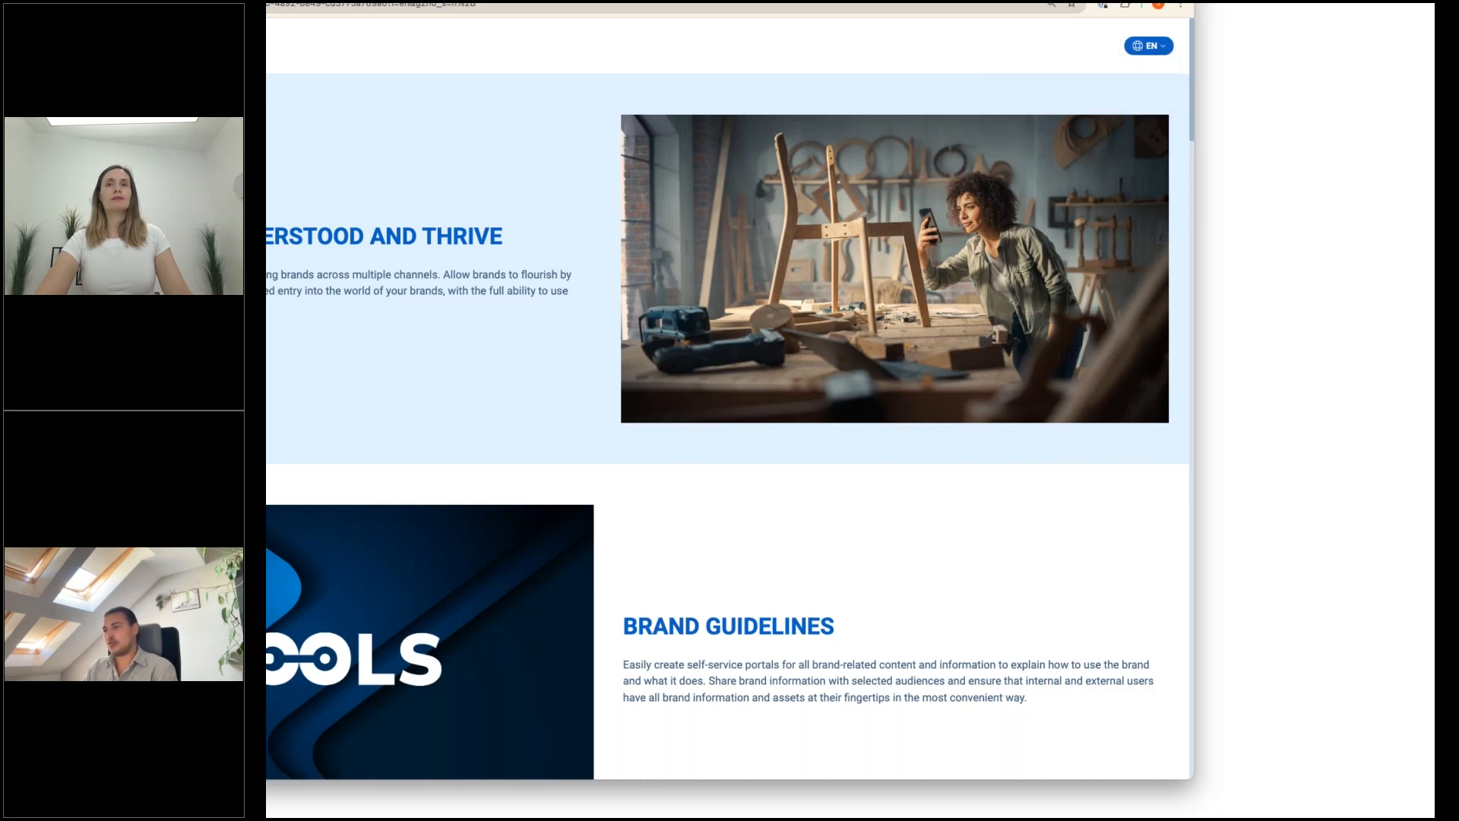
# Examine the portal's introduction, the Brand Guidelines text and the asset overview in the Downloads section.
pyautogui.scroll(-1, 584, 239)
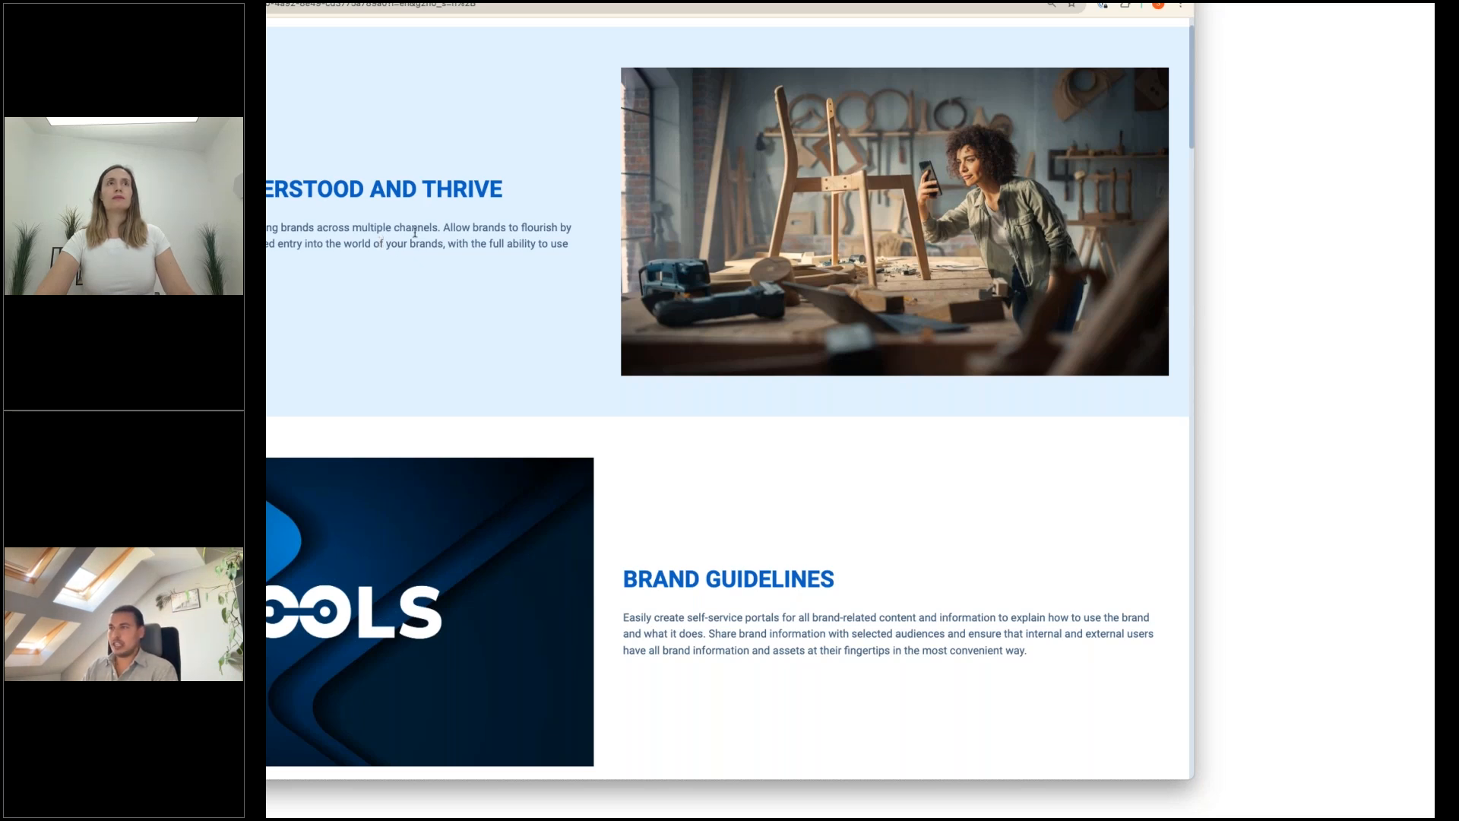
pyautogui.scroll(-1, 431, 198)
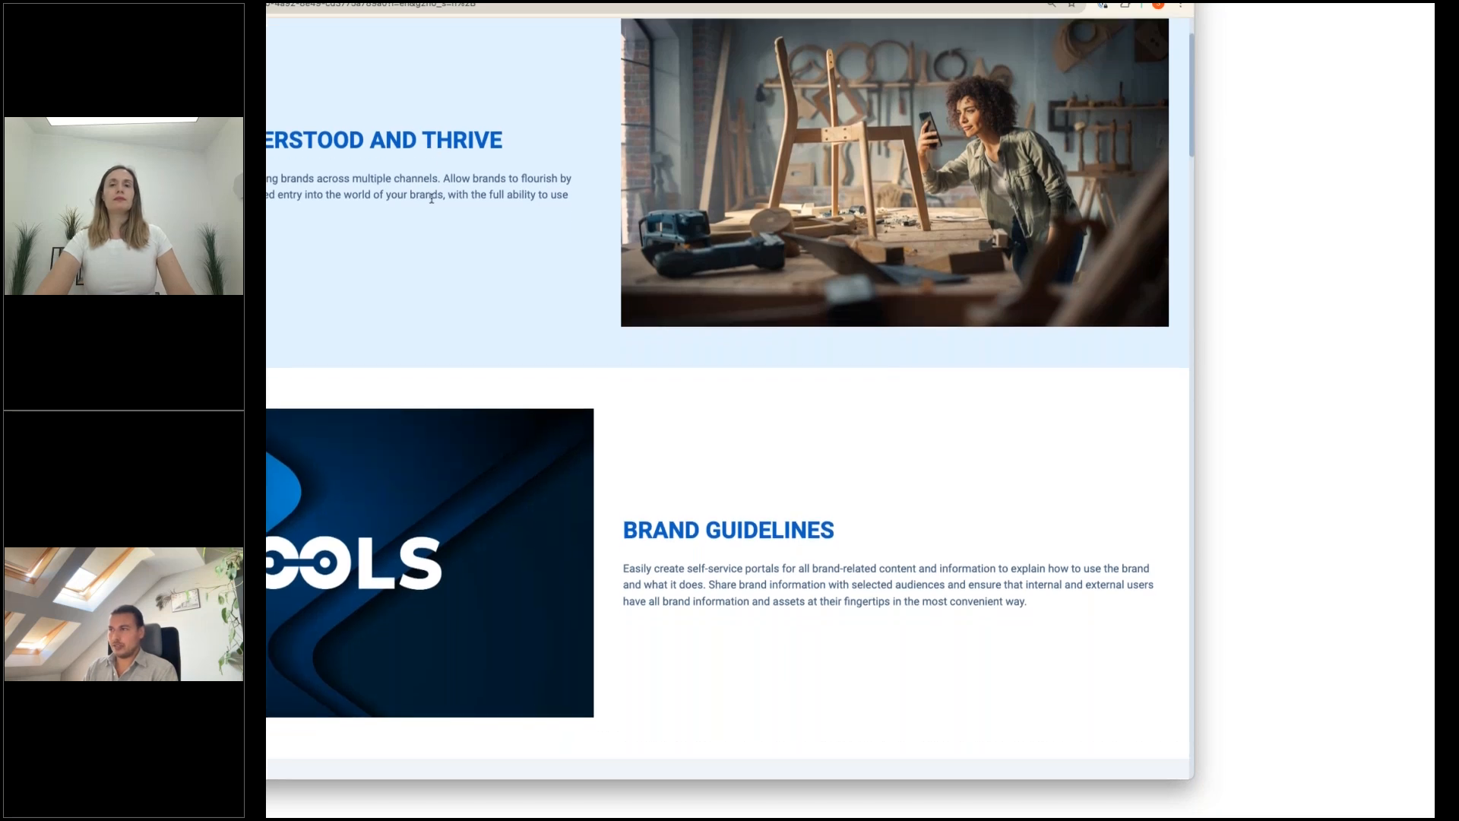
pyautogui.scroll(1, 435, 200)
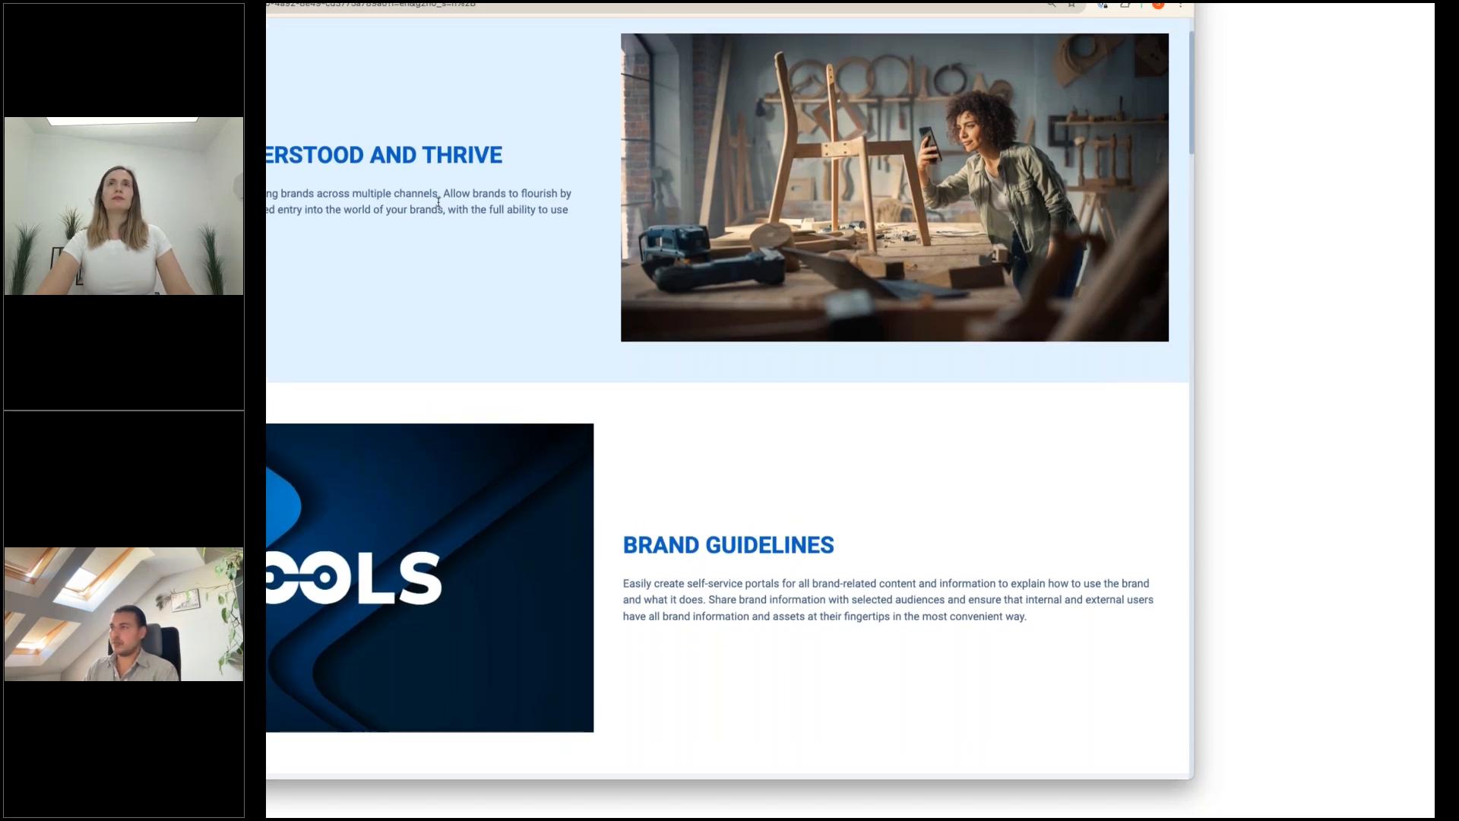
pyautogui.scroll(-5, 456, 198)
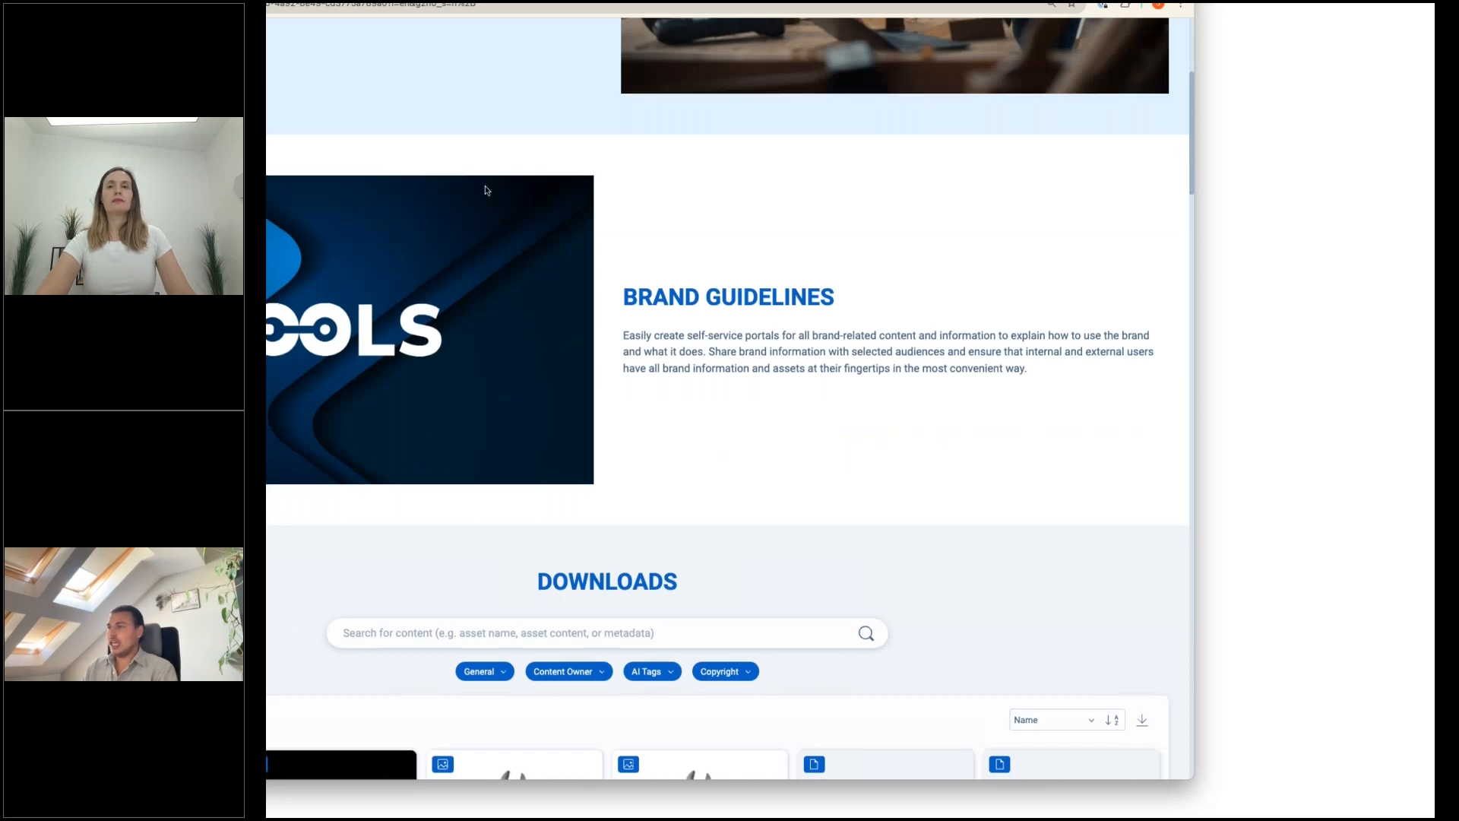
pyautogui.scroll(-3, 483, 190)
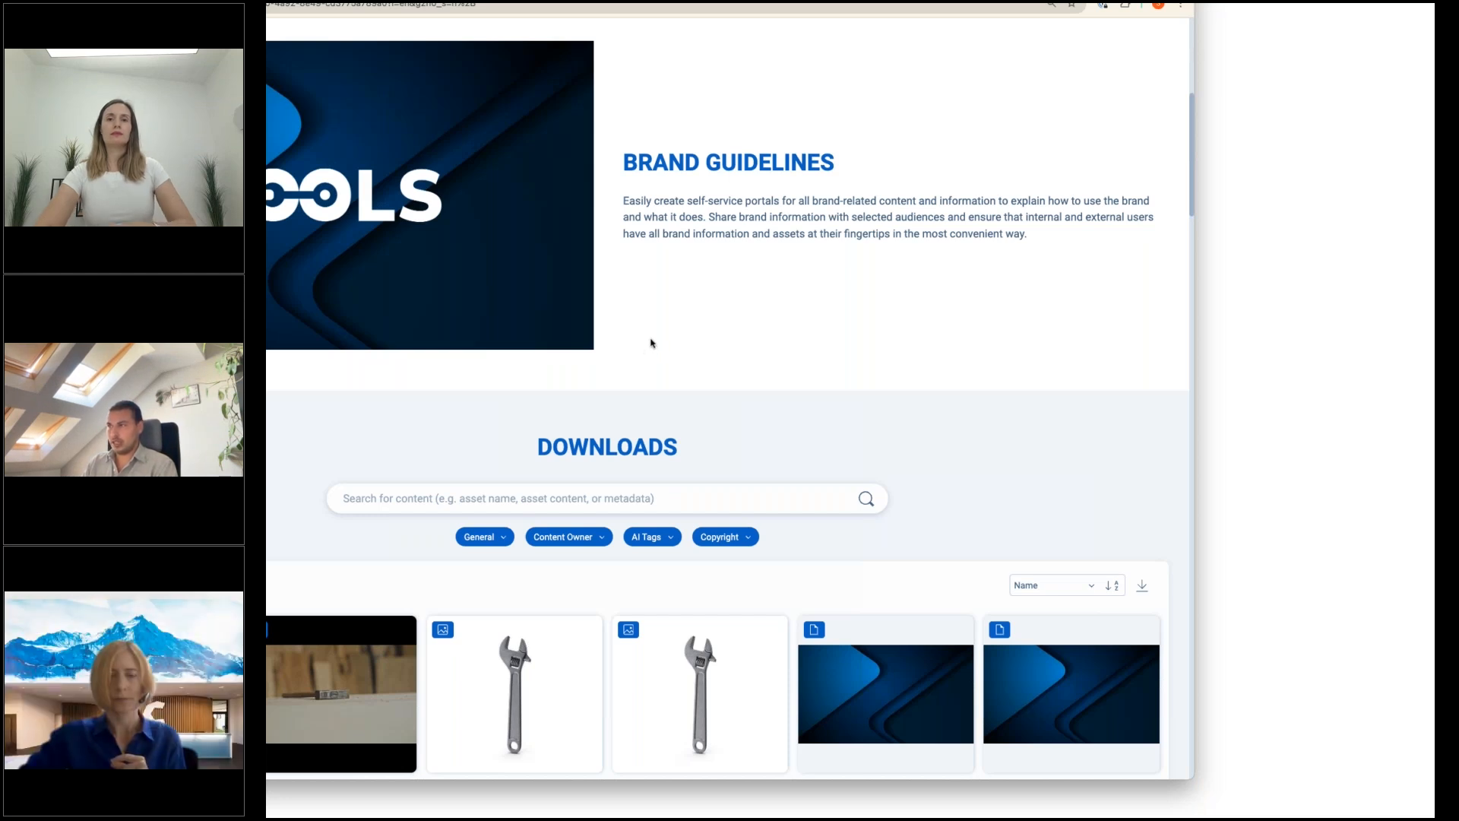
pyautogui.scroll(-2, 652, 342)
pyautogui.scroll(-3, 658, 326)
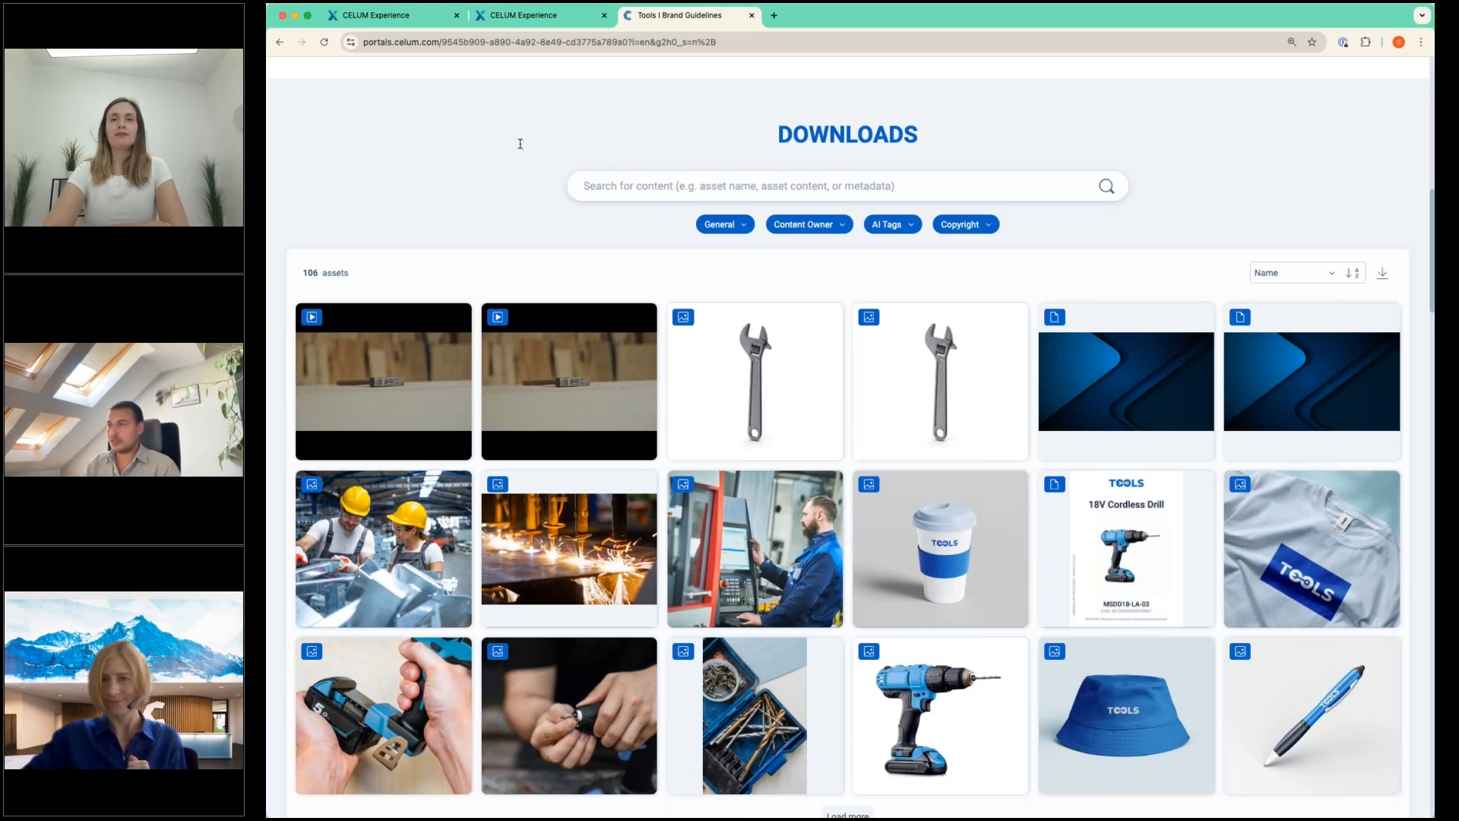
pyautogui.scroll(1, 527, 154)
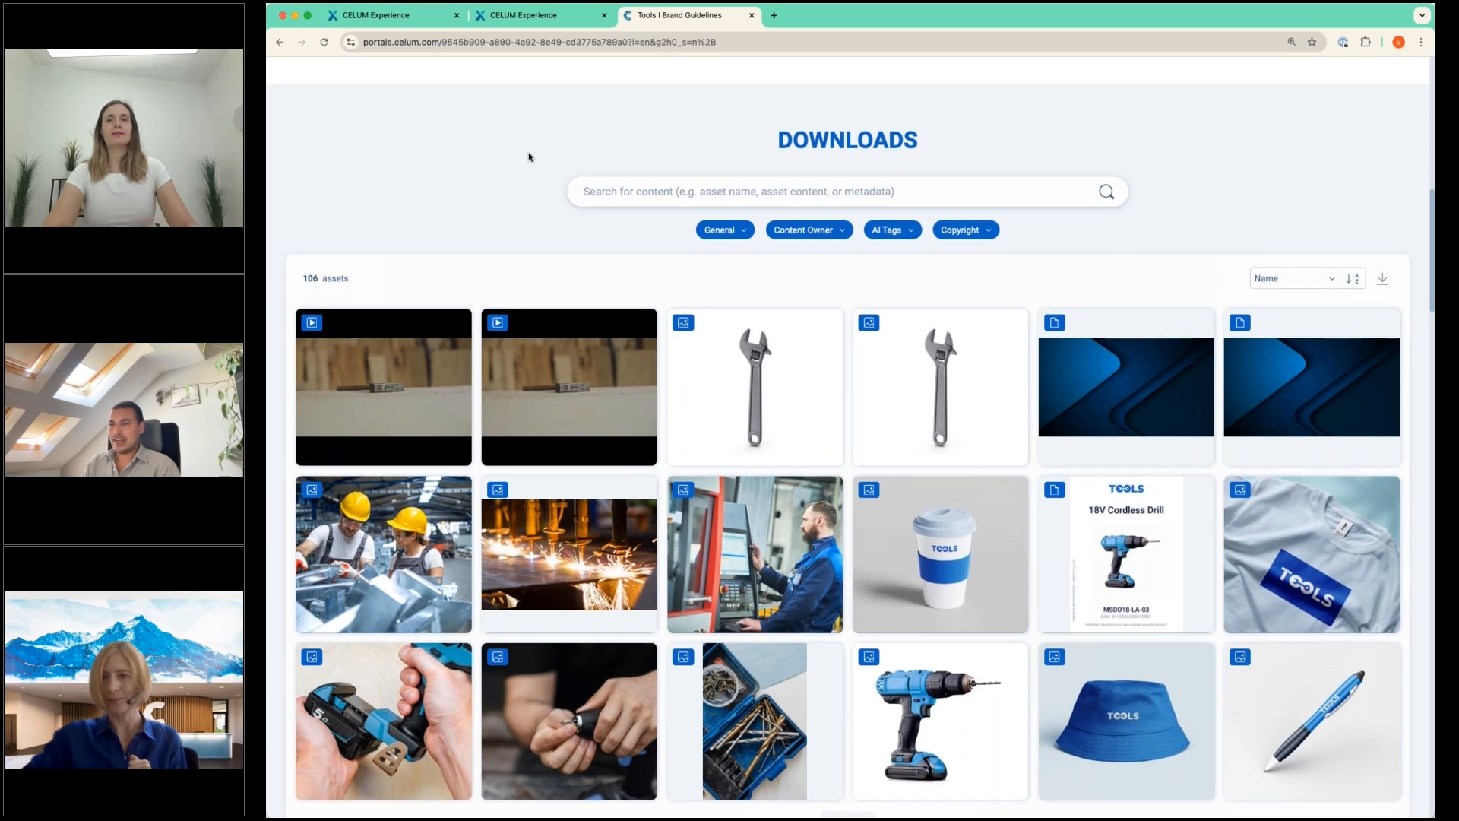
pyautogui.scroll(2, 504, 199)
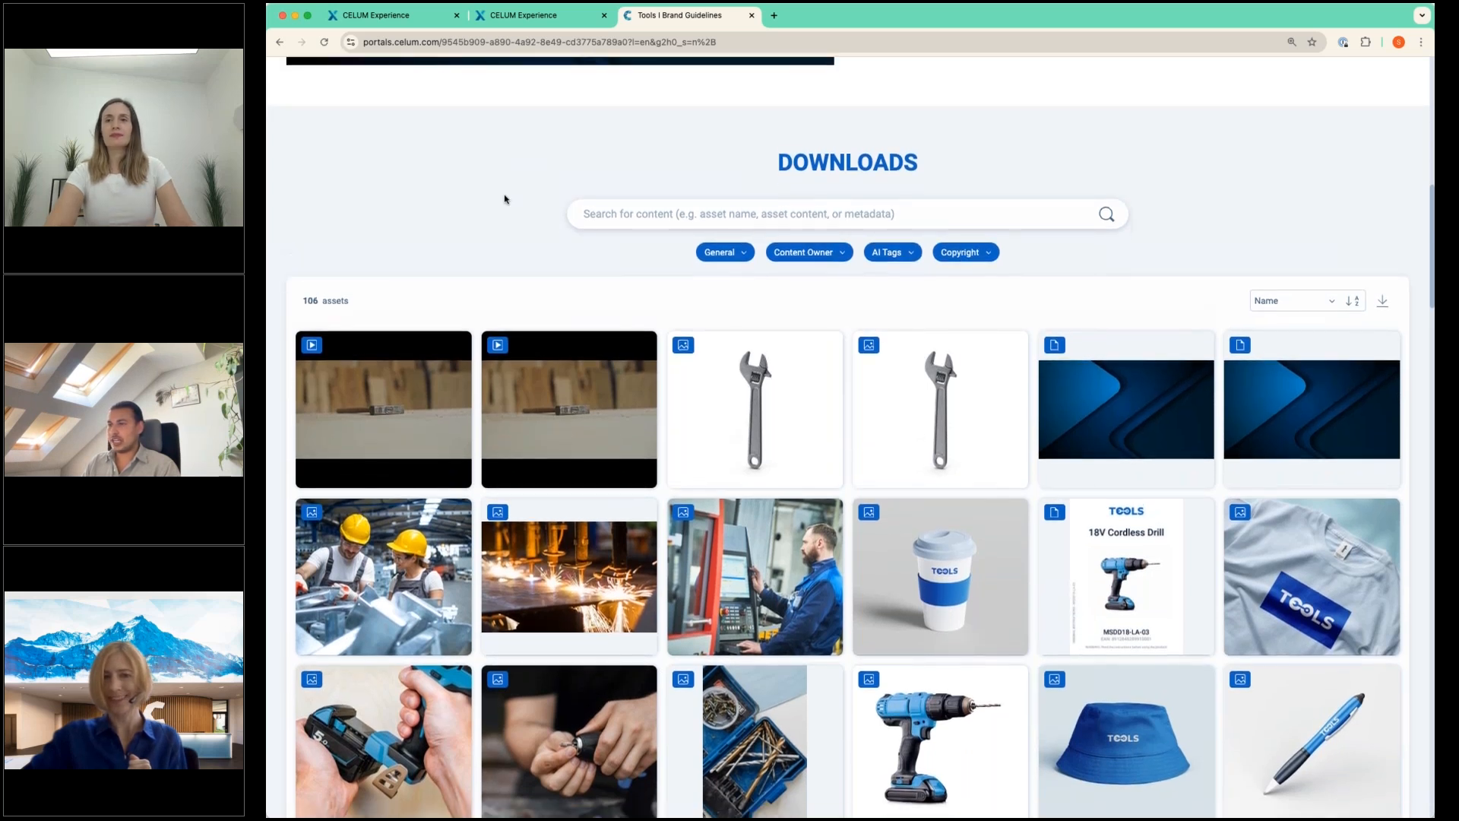
pyautogui.scroll(3, 504, 199)
pyautogui.scroll(-3, 505, 199)
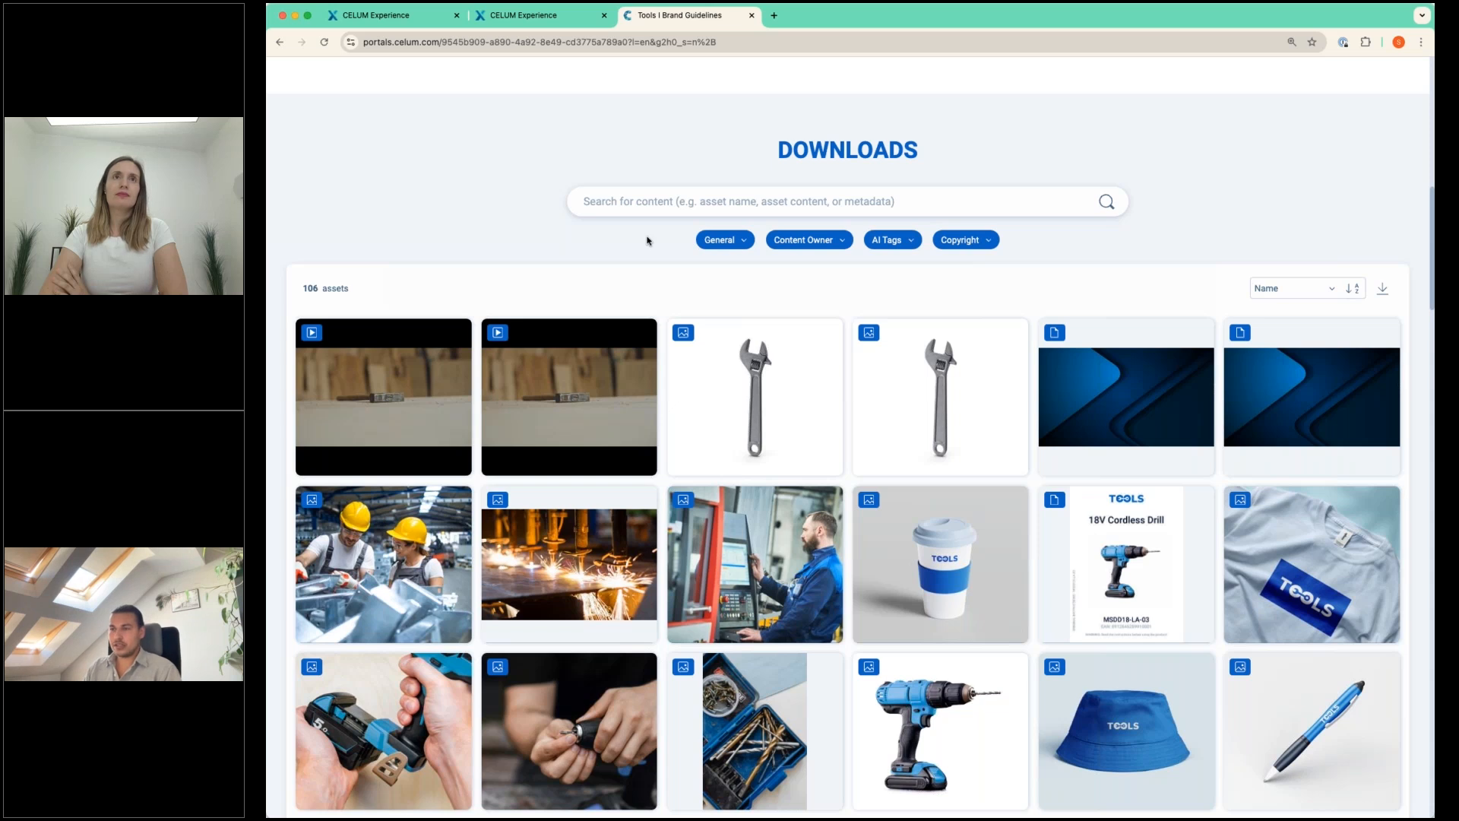
# Filter the downloads by content type Image, the last listed content owner and the AI tag wire cutter.
pyautogui.click(728, 241)
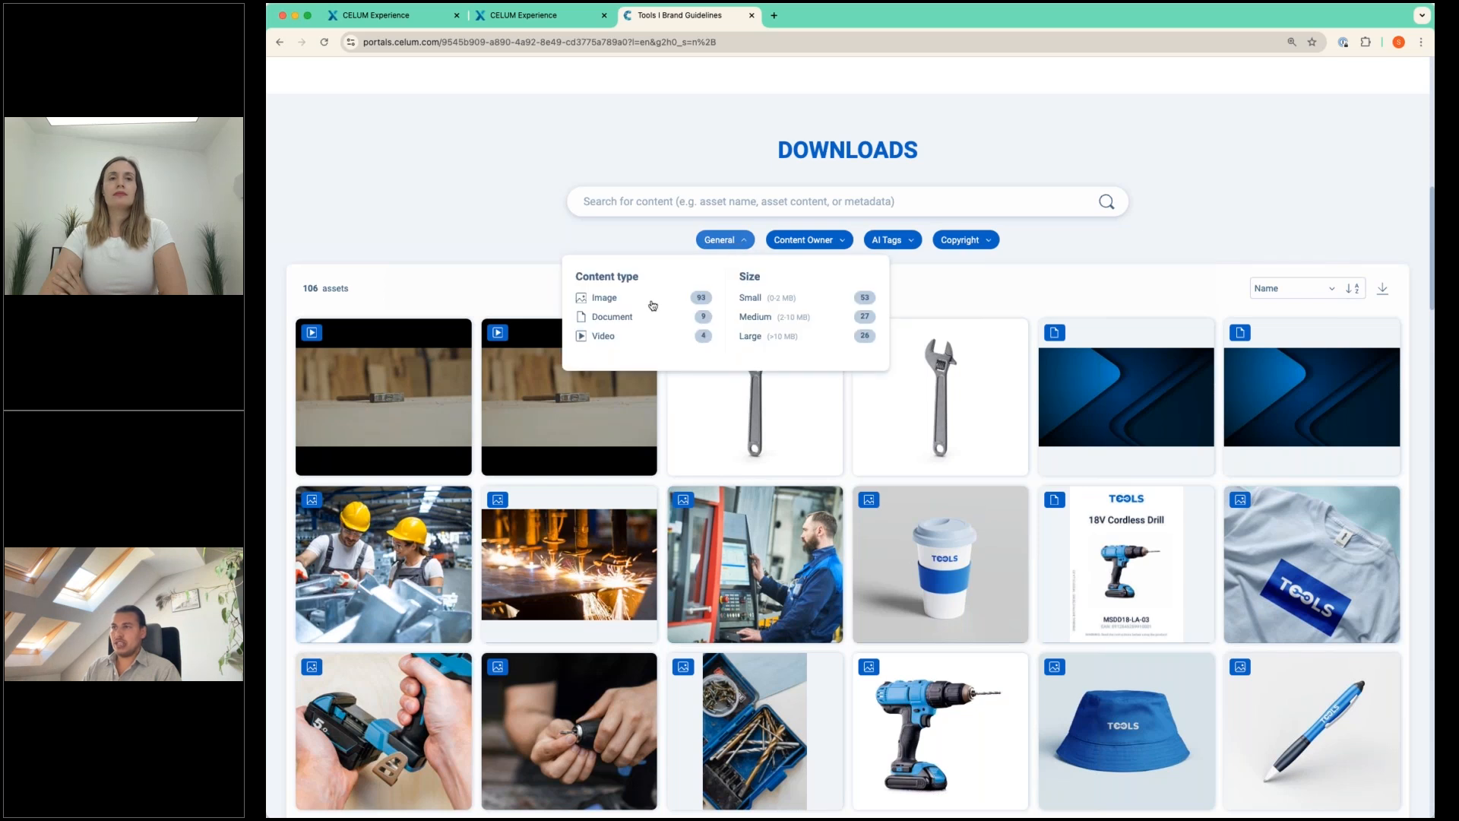
pyautogui.click(644, 302)
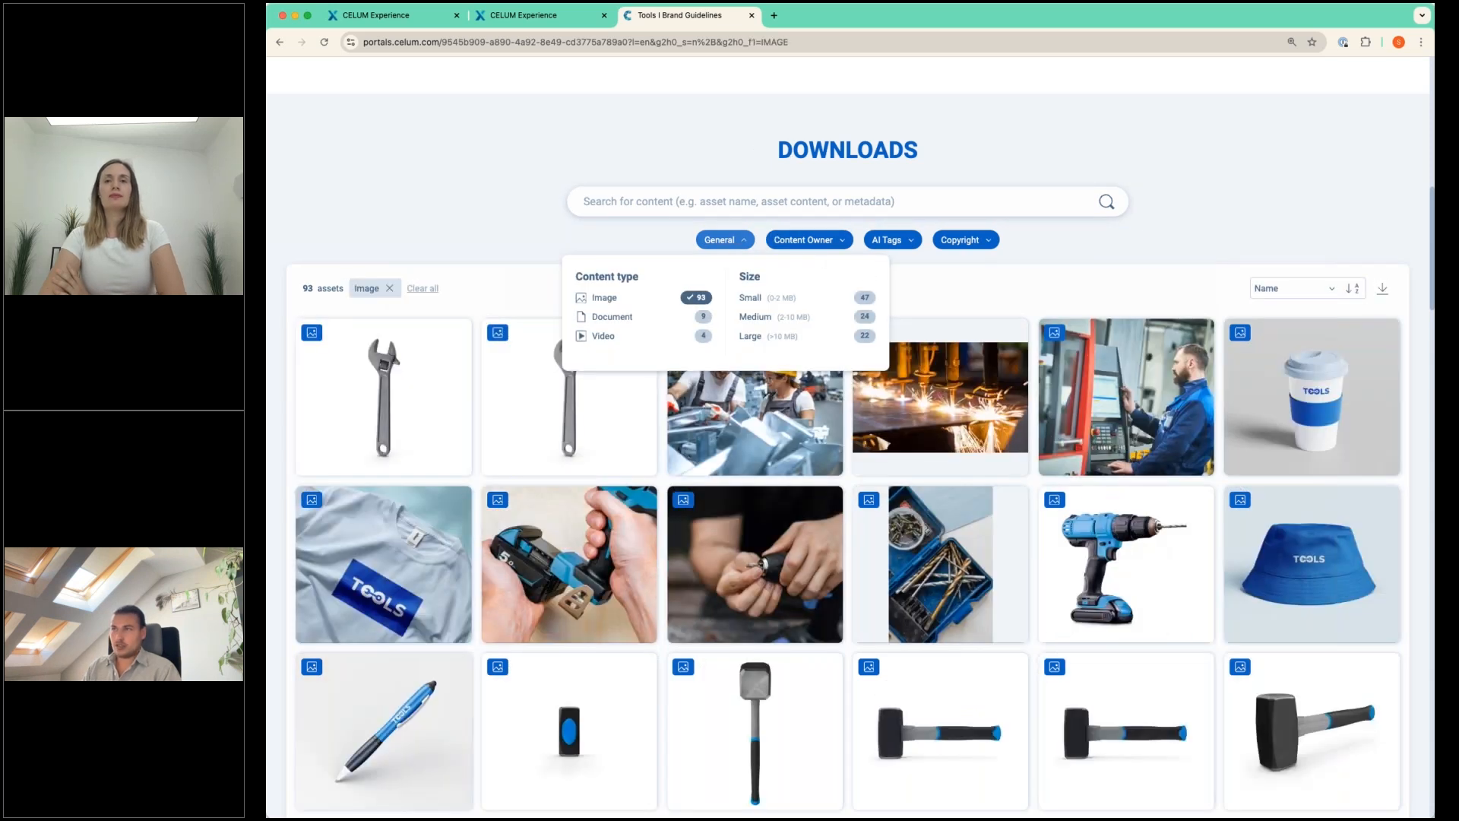
pyautogui.click(618, 150)
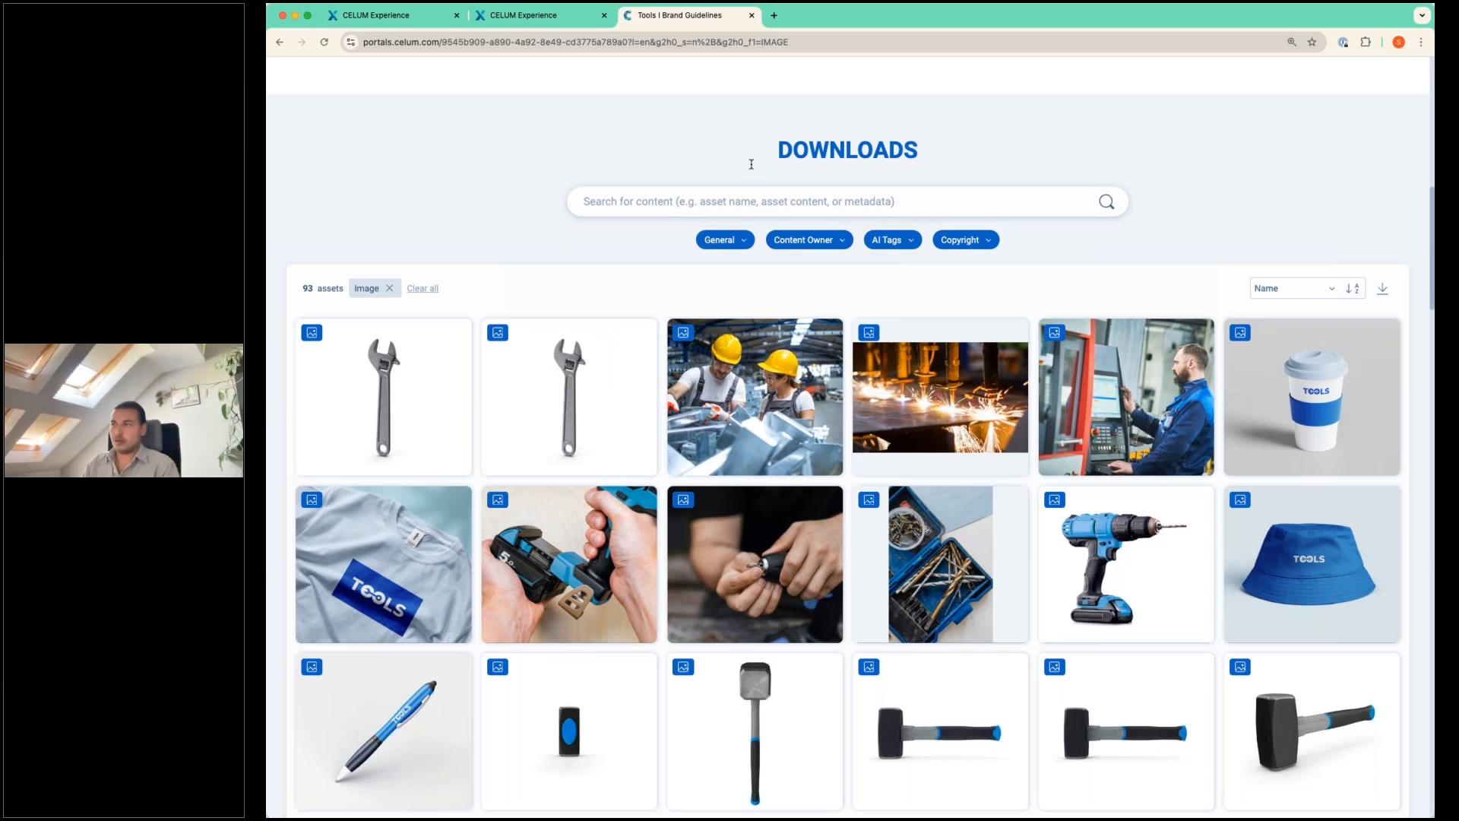
pyautogui.click(831, 241)
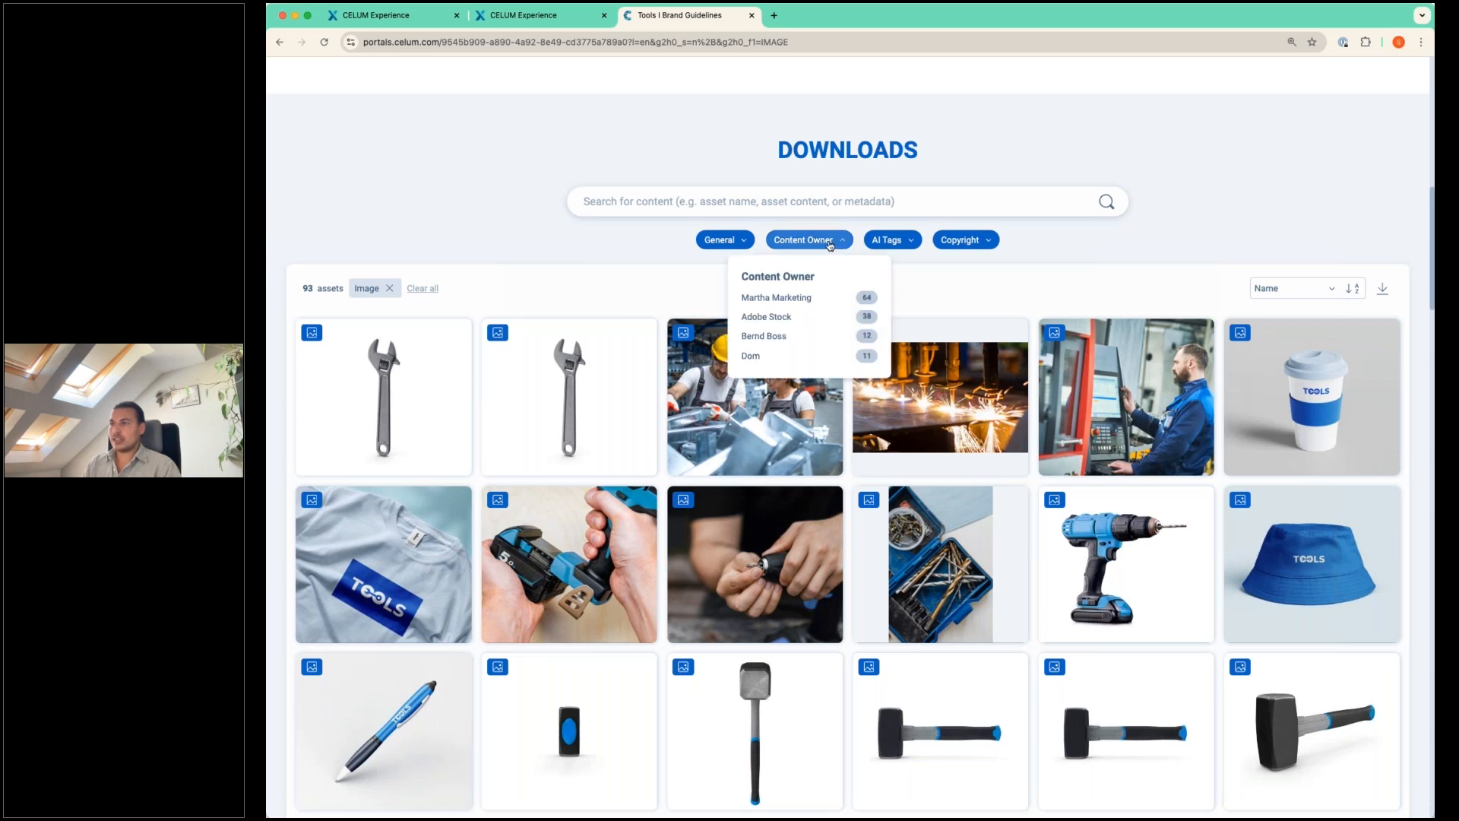
pyautogui.click(766, 357)
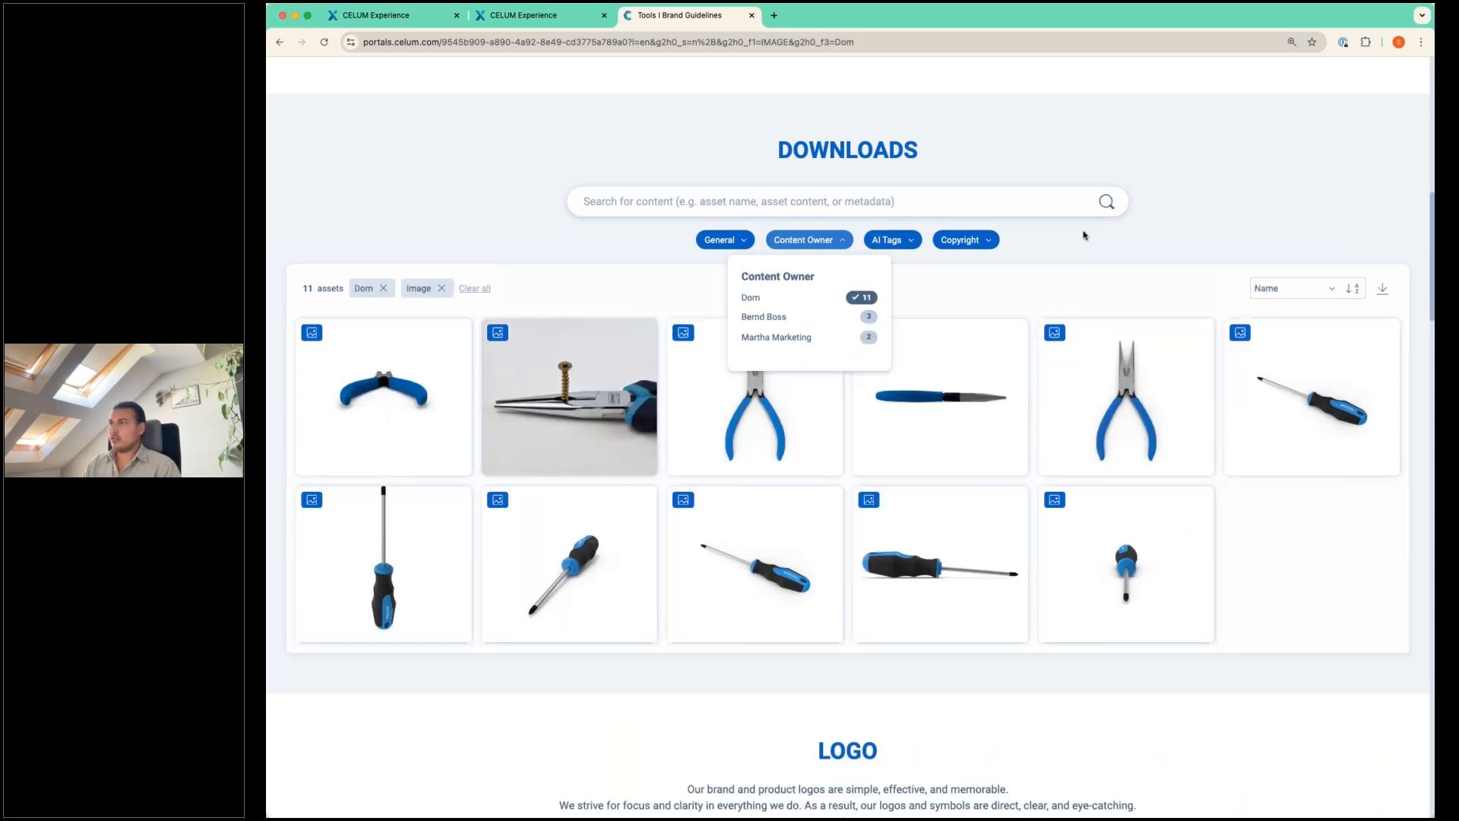
pyautogui.click(916, 244)
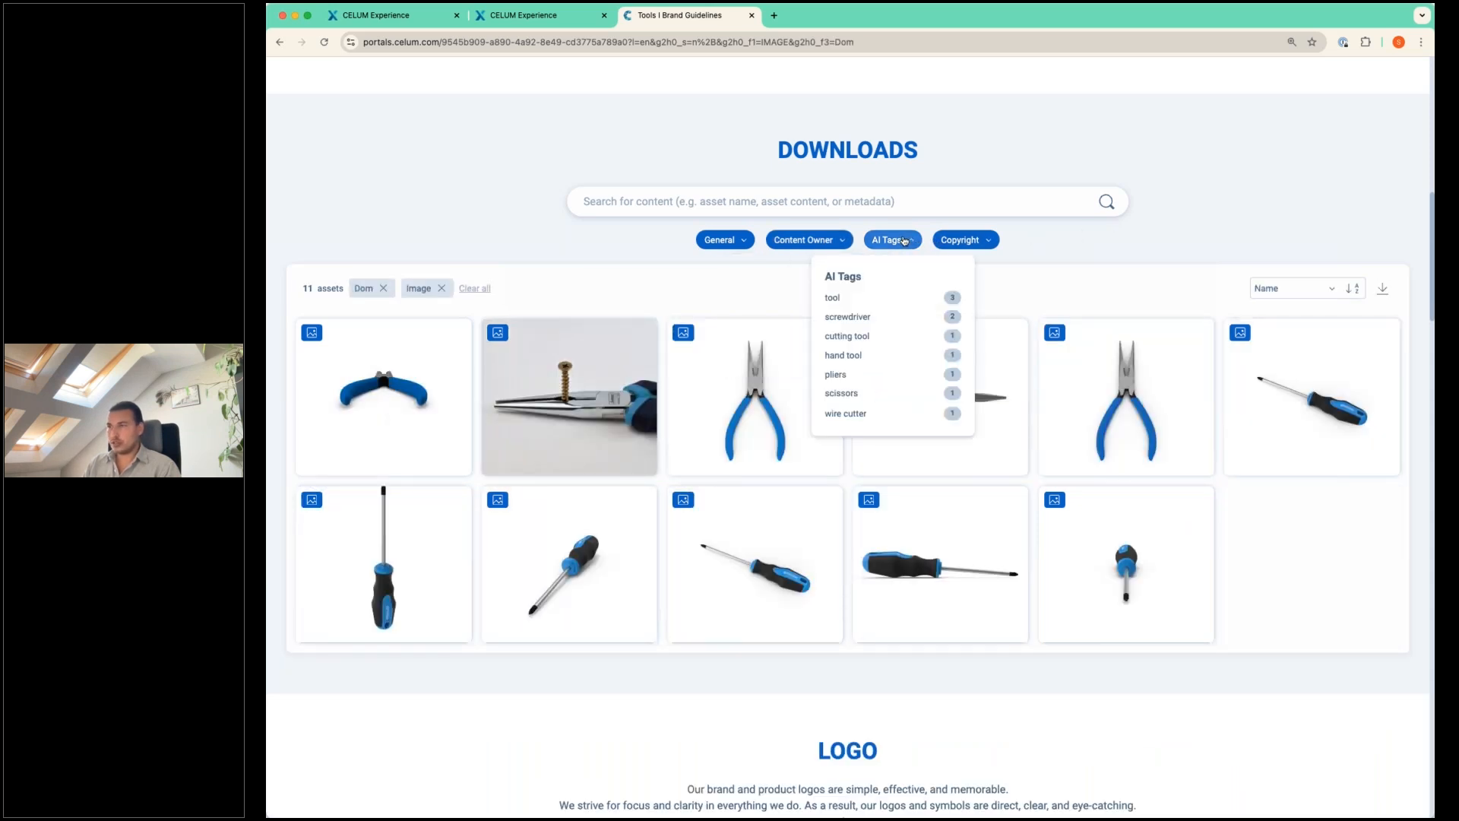
pyautogui.click(848, 414)
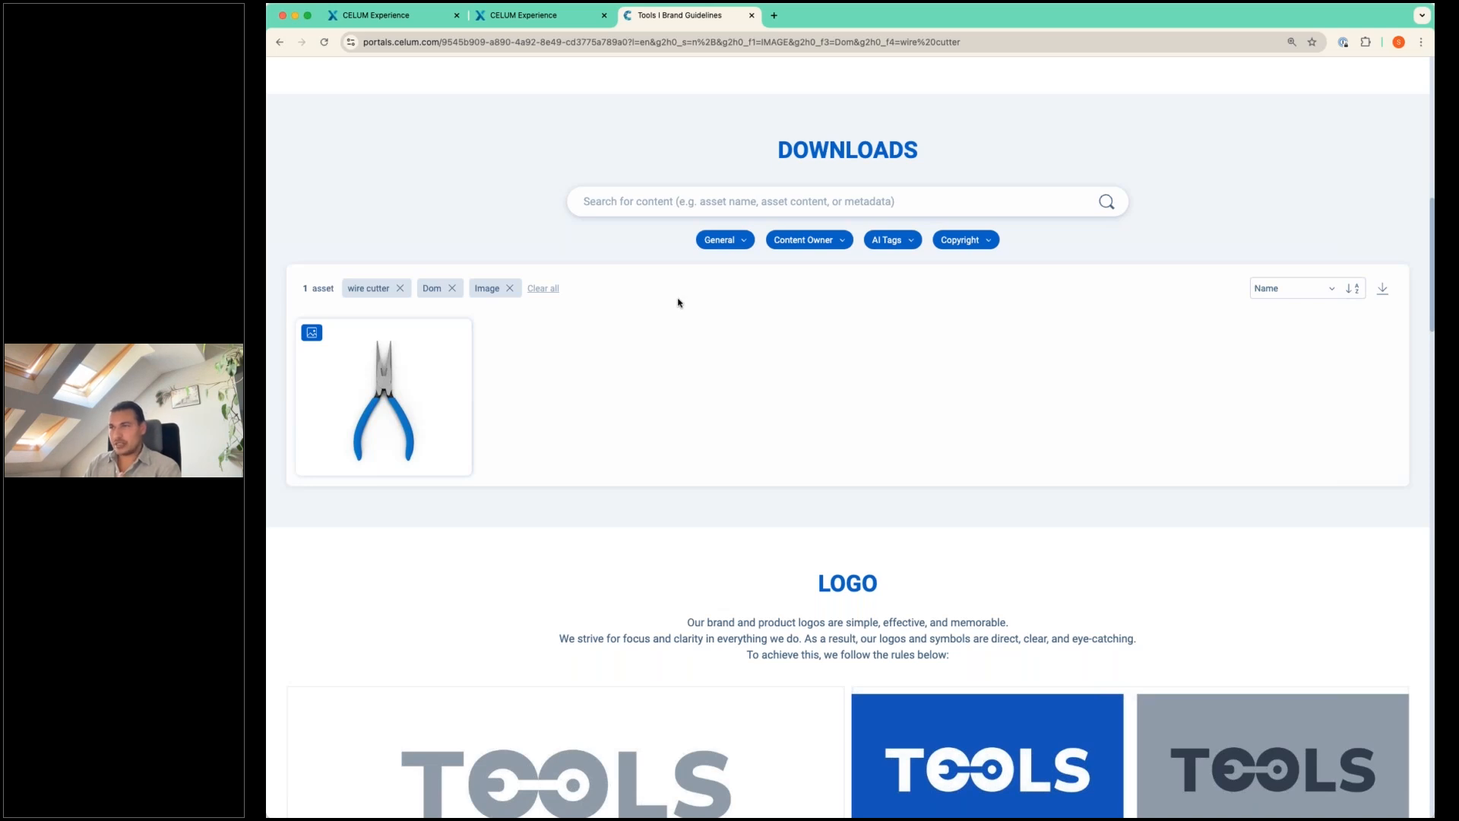
pyautogui.moveTo(425, 376)
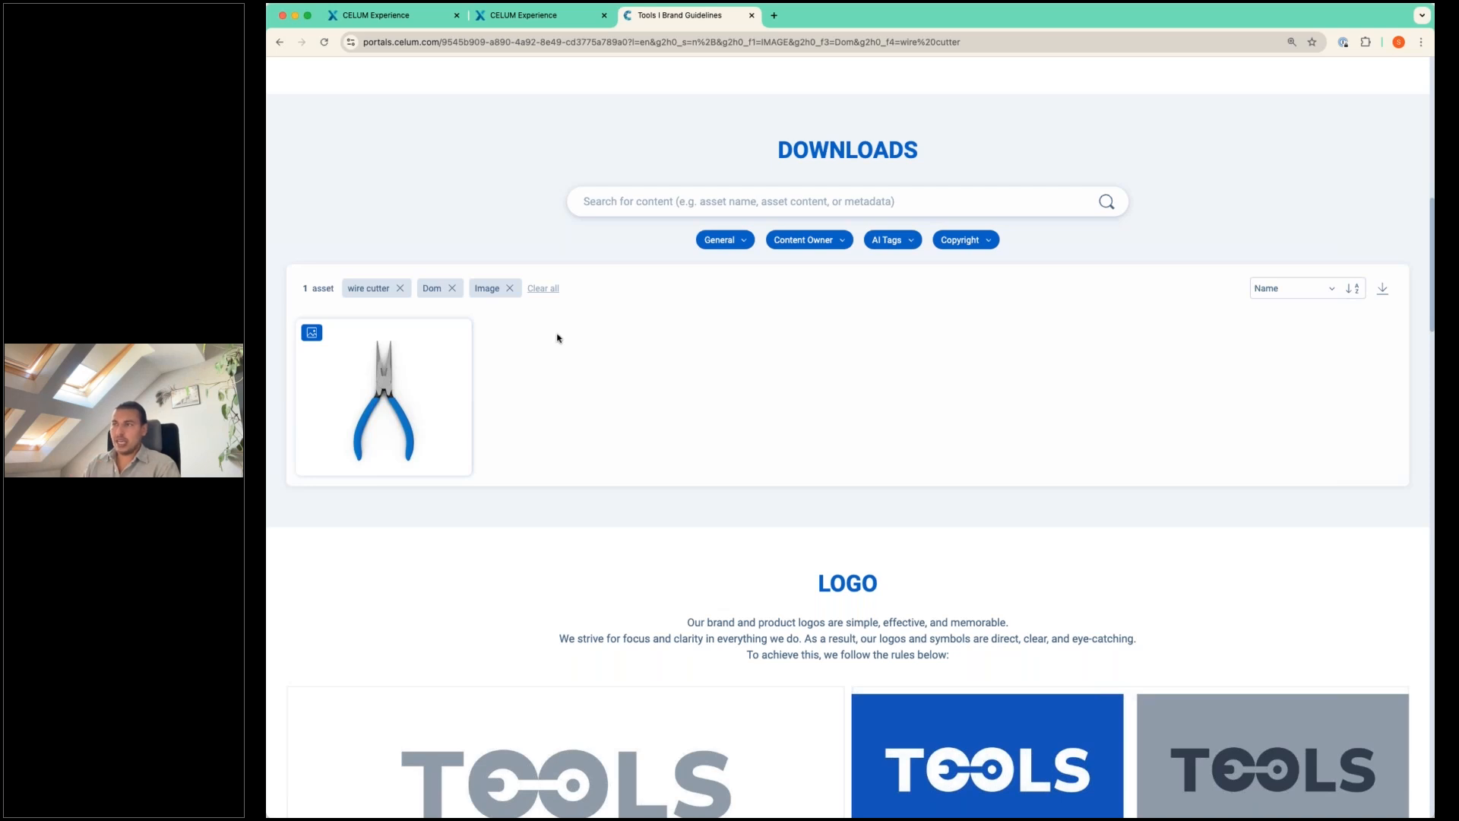
# Clear all filters in the Downloads section and look over the full set of assets.
pyautogui.click(558, 293)
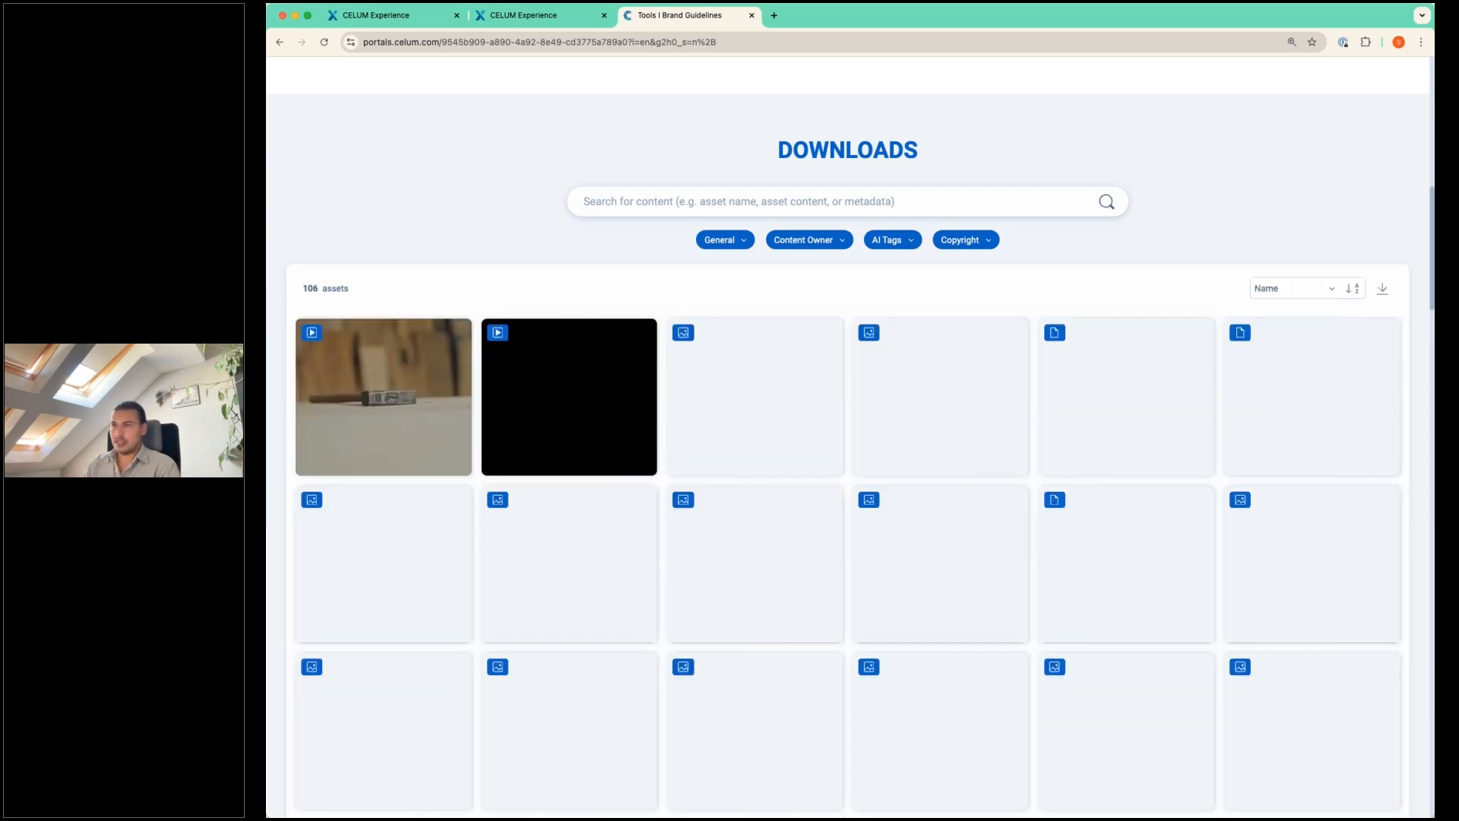
pyautogui.scroll(-5, 574, 399)
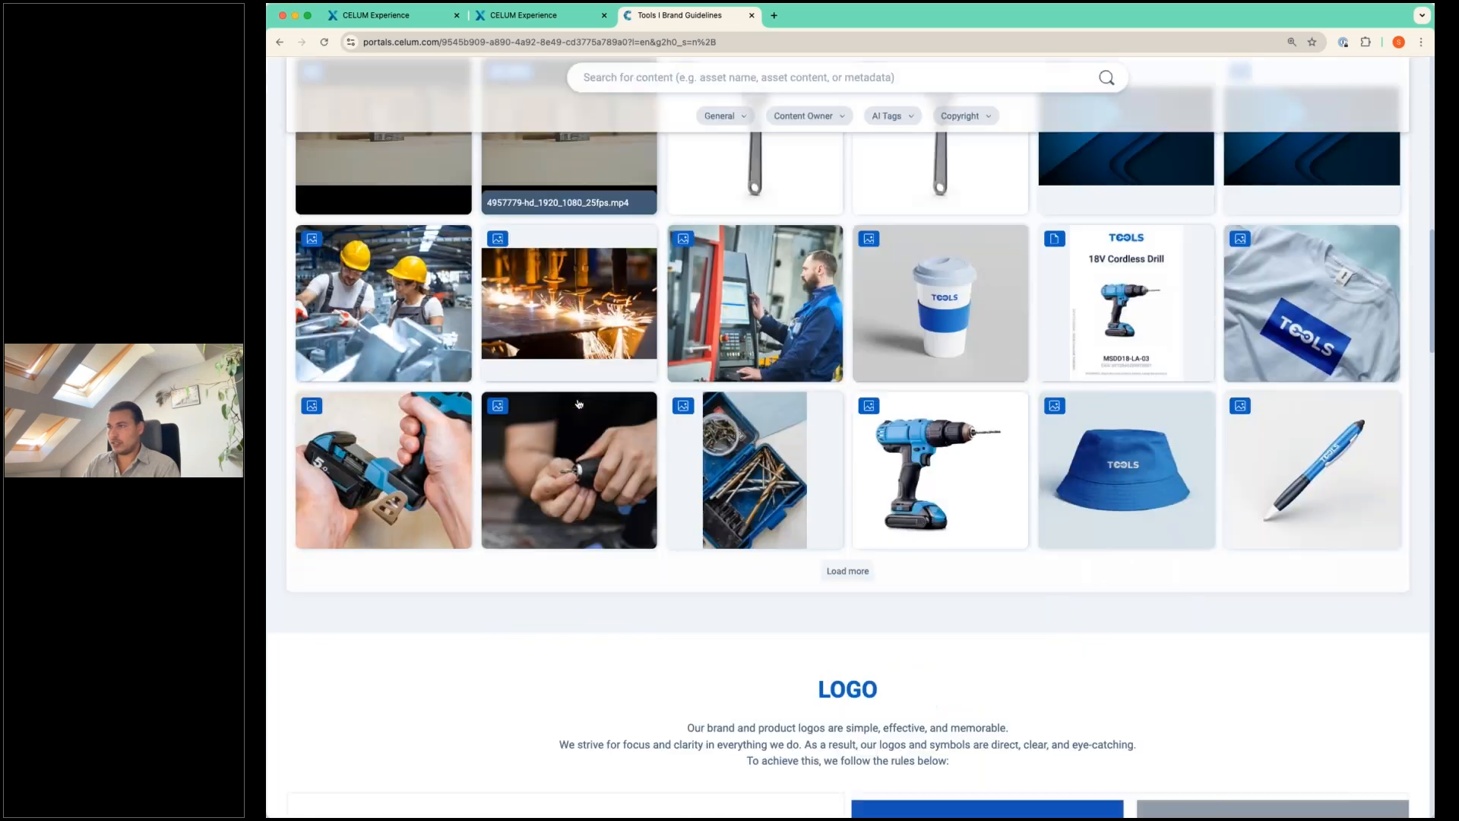
pyautogui.scroll(3, 566, 392)
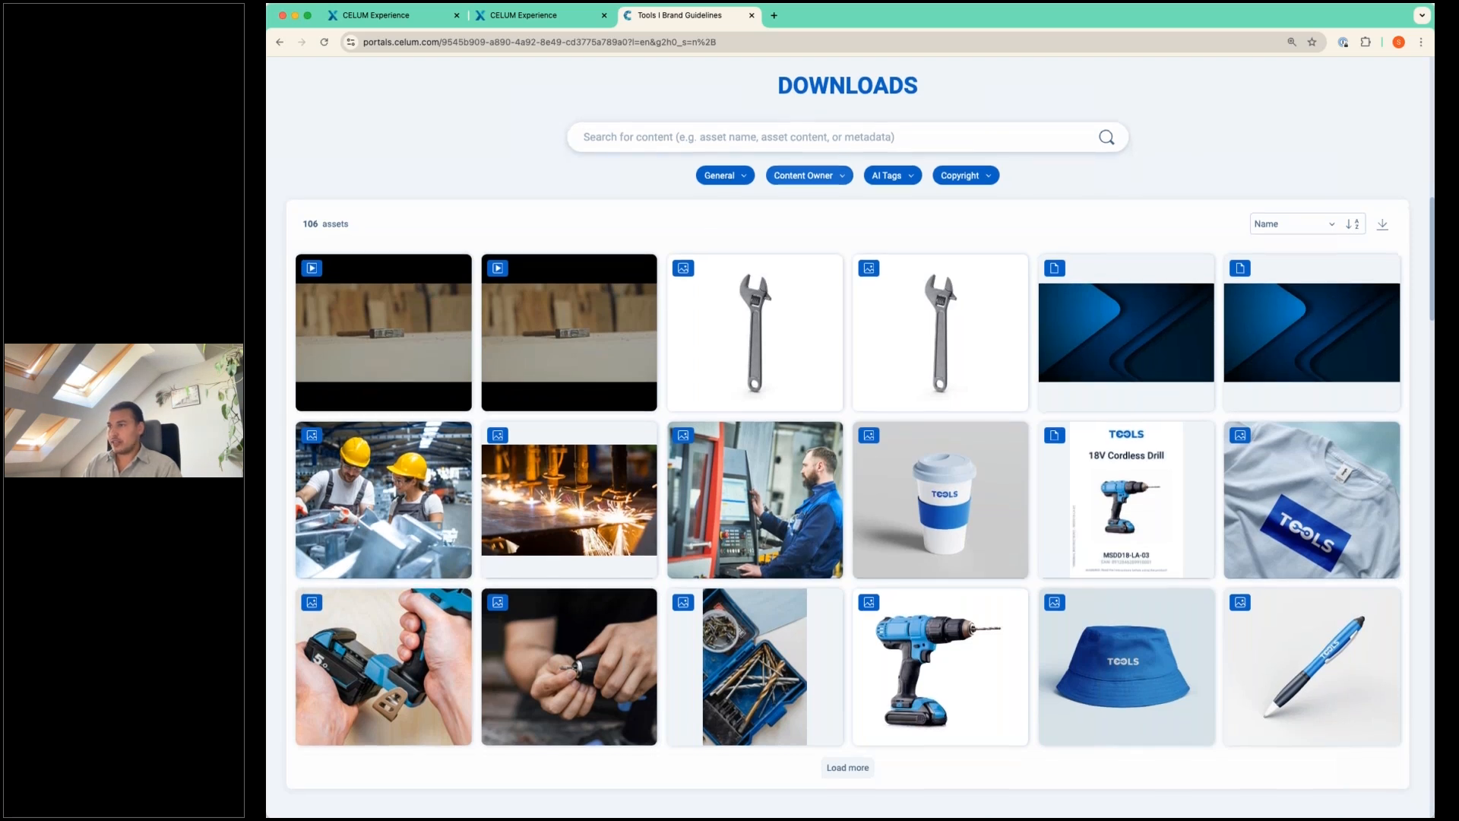
# Examine the portal's logo rules, standard font, typography, colour standards, colour combinations and promotional materials.
pyautogui.scroll(-8, 973, 396)
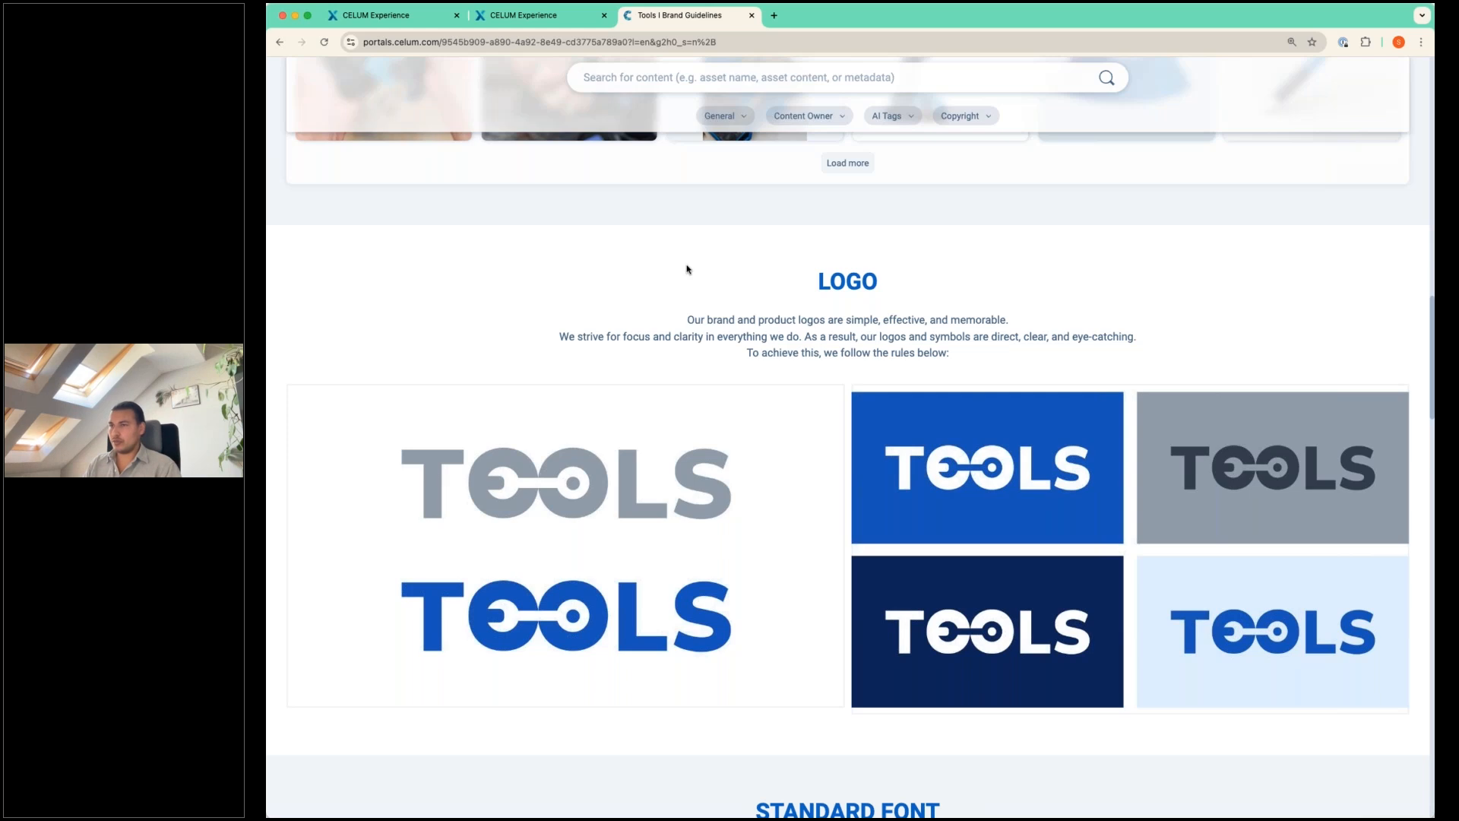
pyautogui.scroll(-2, 686, 264)
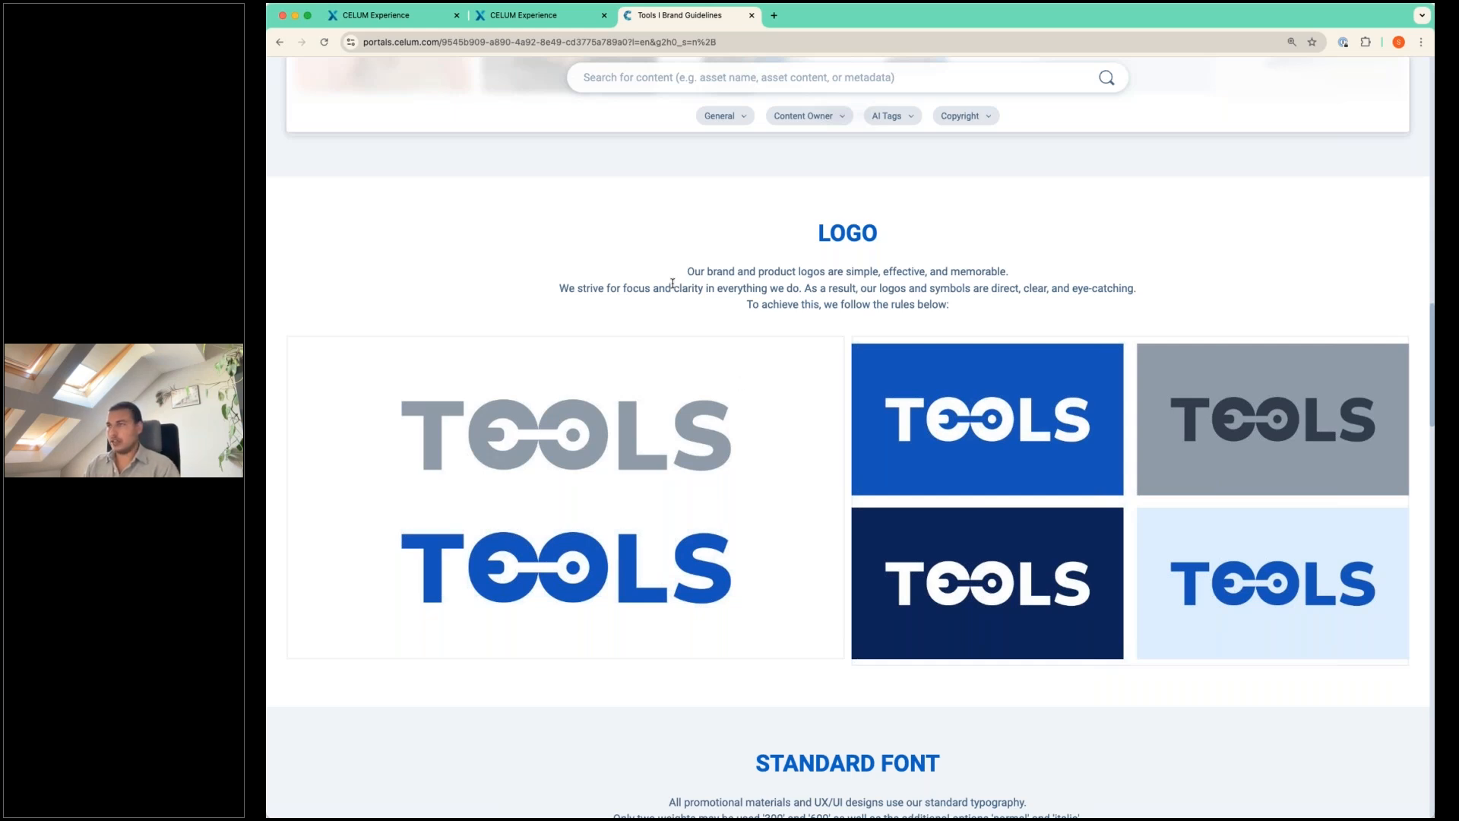
pyautogui.scroll(-1, 680, 278)
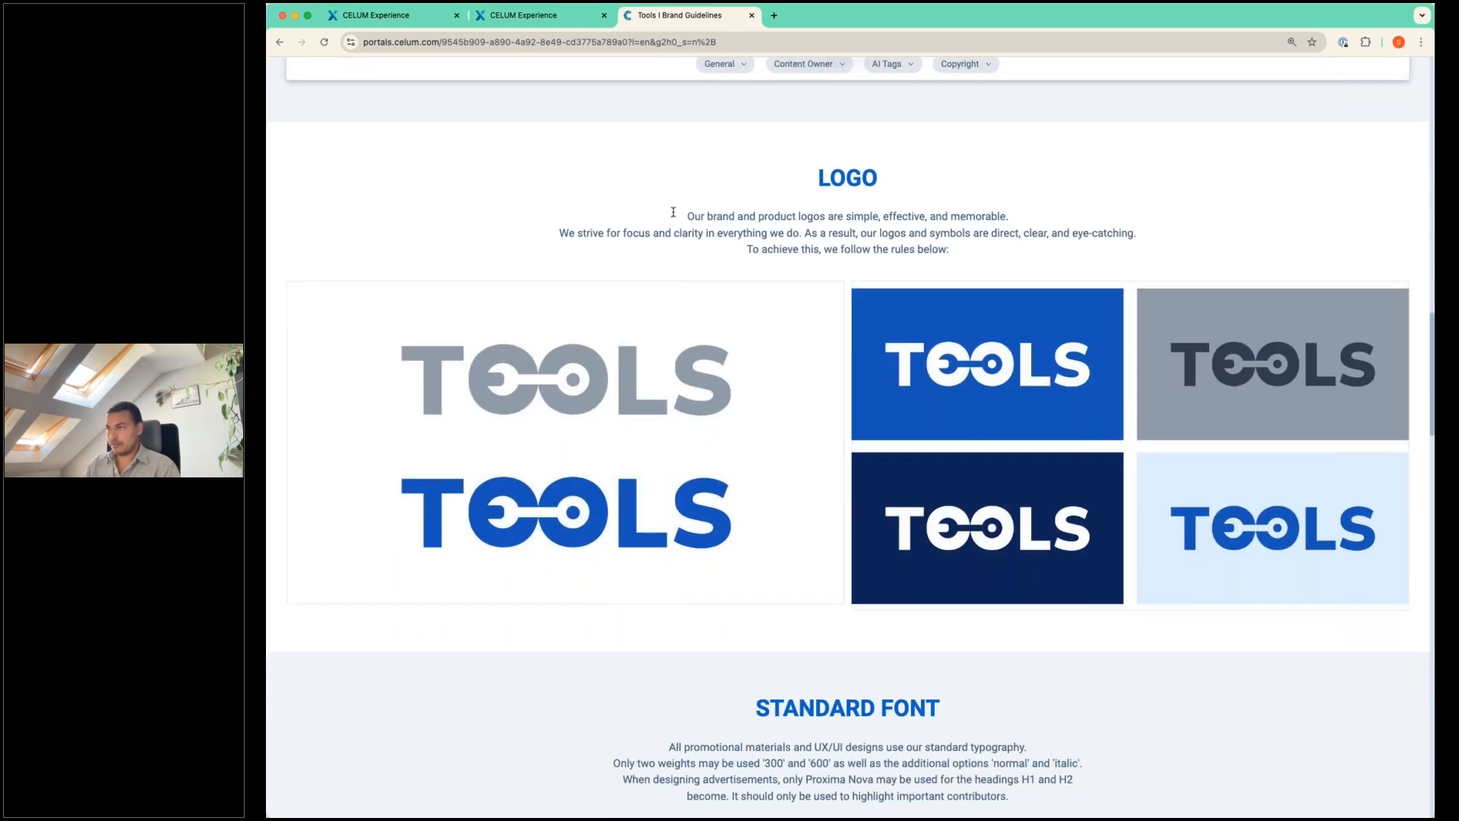
pyautogui.scroll(-10, 674, 212)
pyautogui.scroll(3, 673, 212)
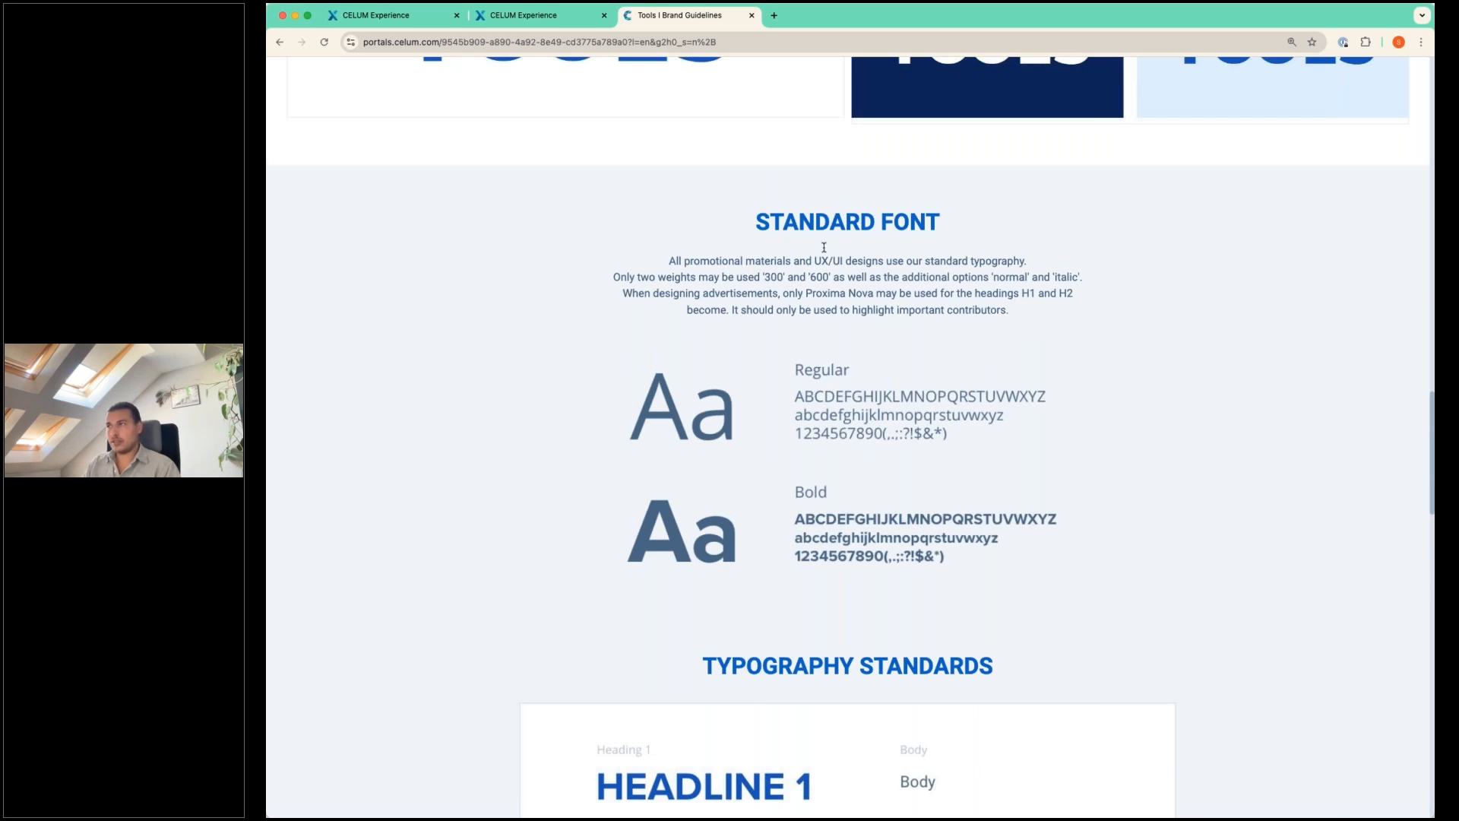
pyautogui.scroll(1, 601, 319)
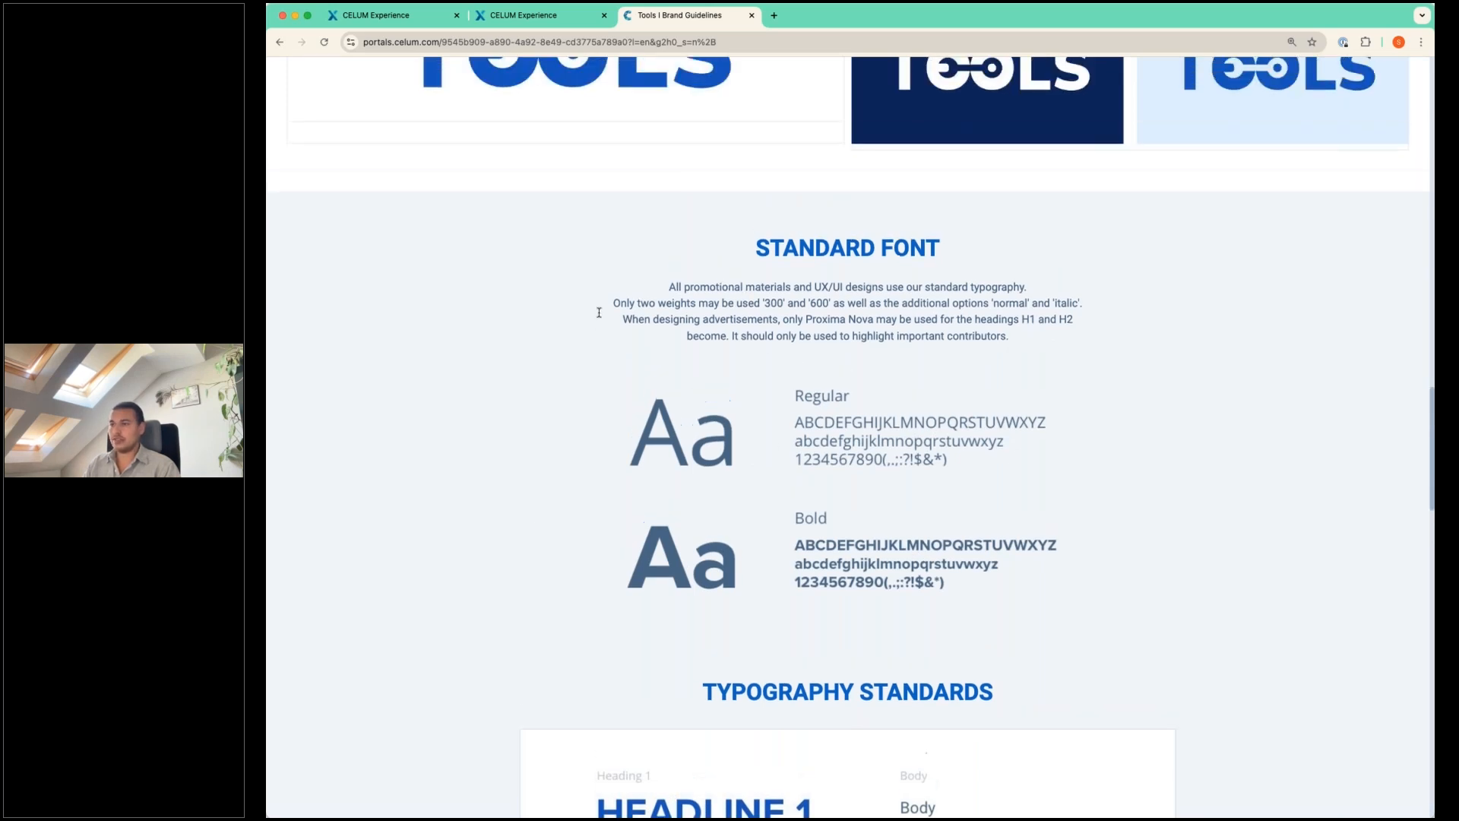
pyautogui.scroll(-5, 599, 312)
pyautogui.scroll(-5, 586, 326)
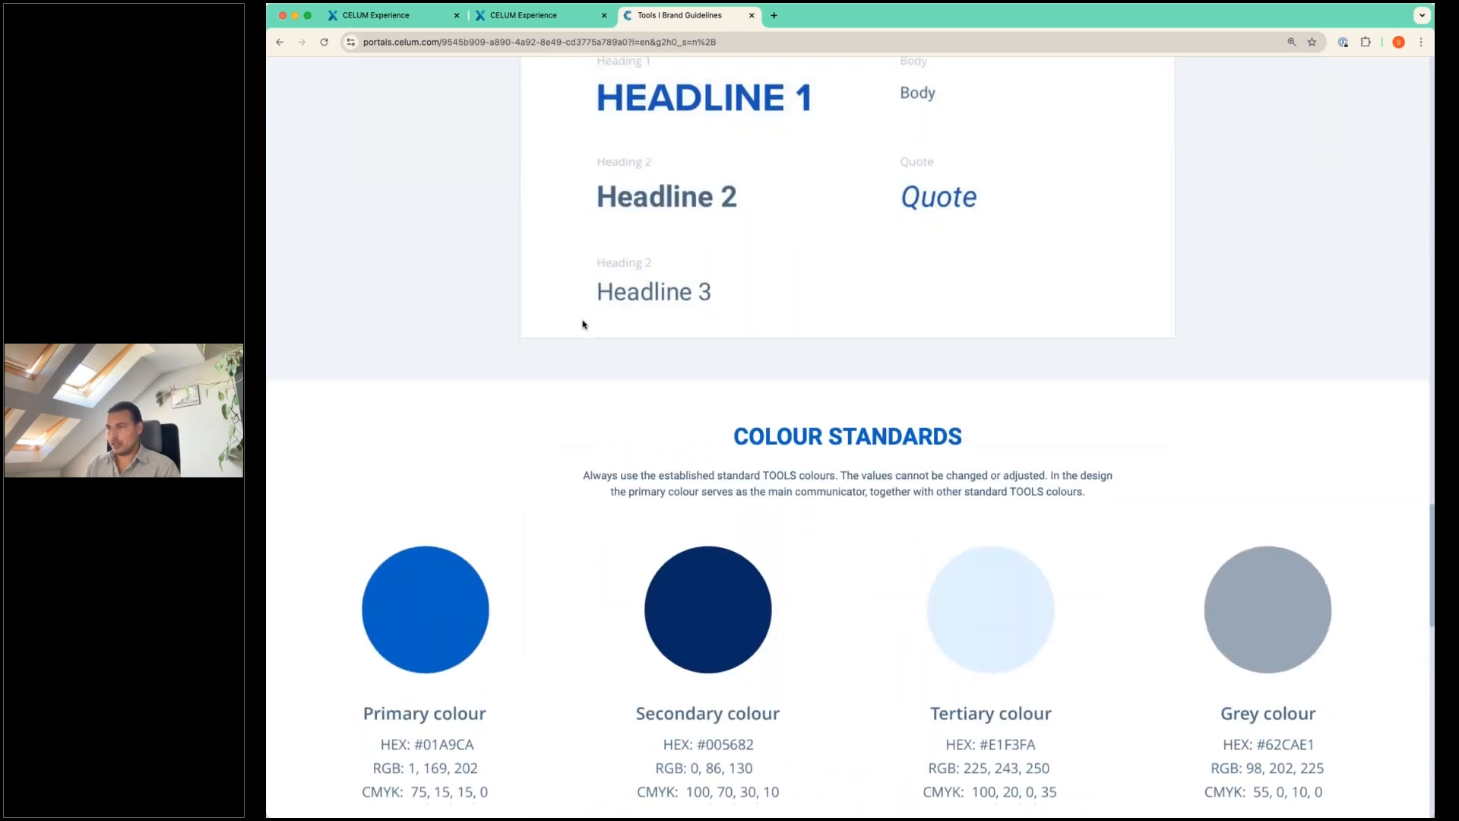
pyautogui.scroll(-10, 583, 325)
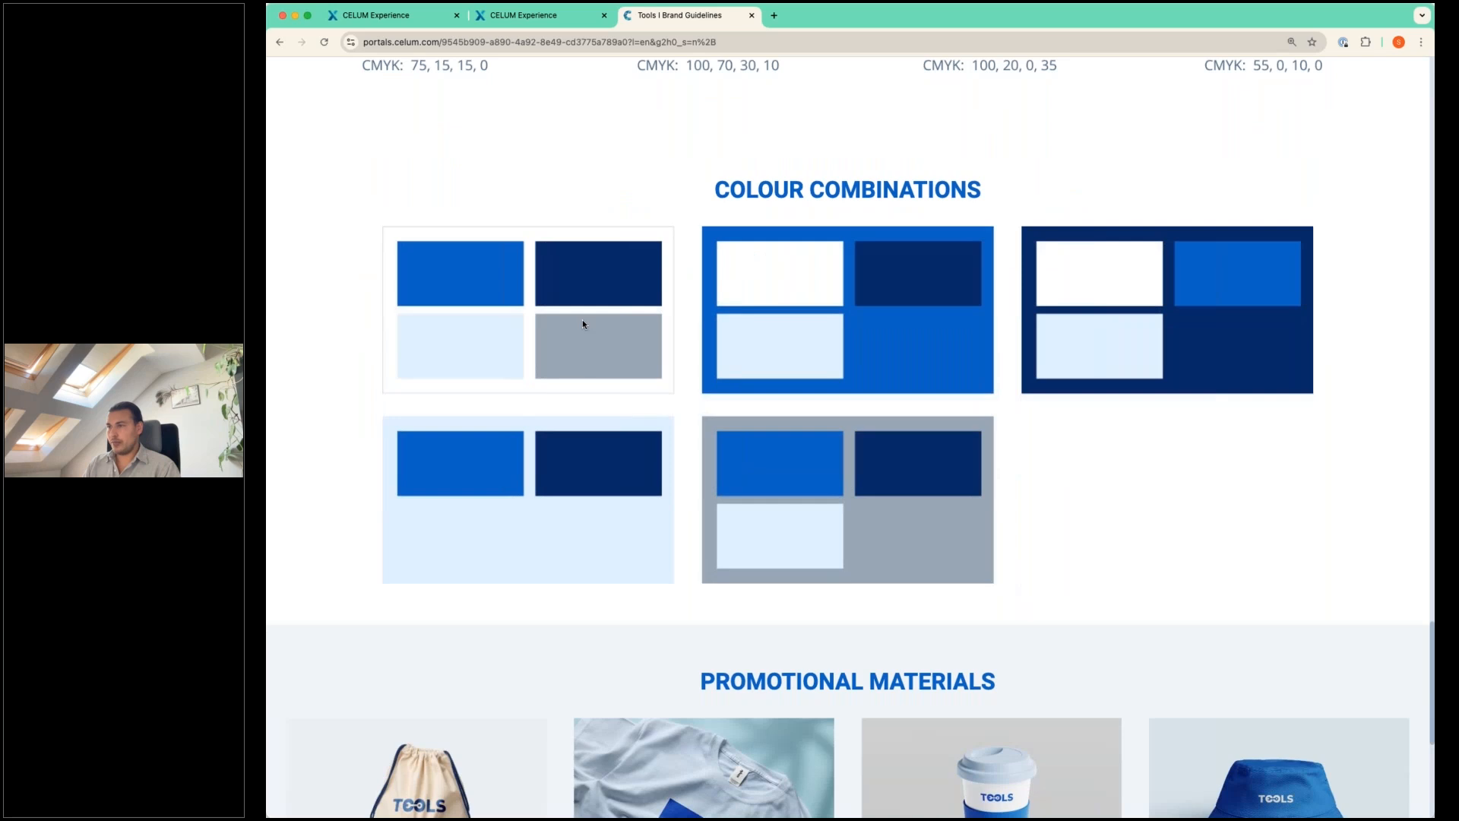
pyautogui.scroll(-6, 583, 324)
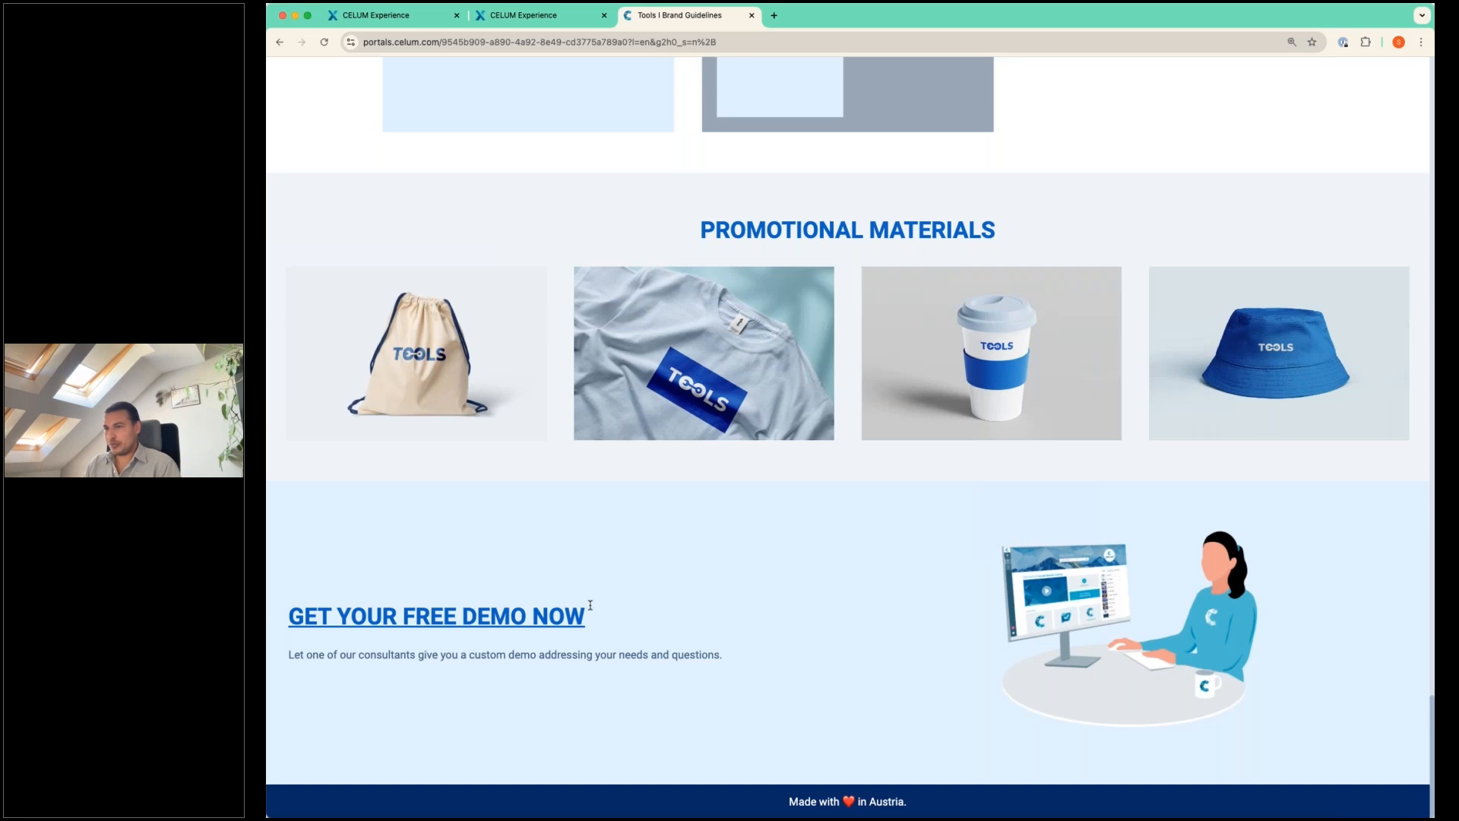
# View the page behind the portal's "Get your free demo now" link and close it again.
pyautogui.click(515, 619)
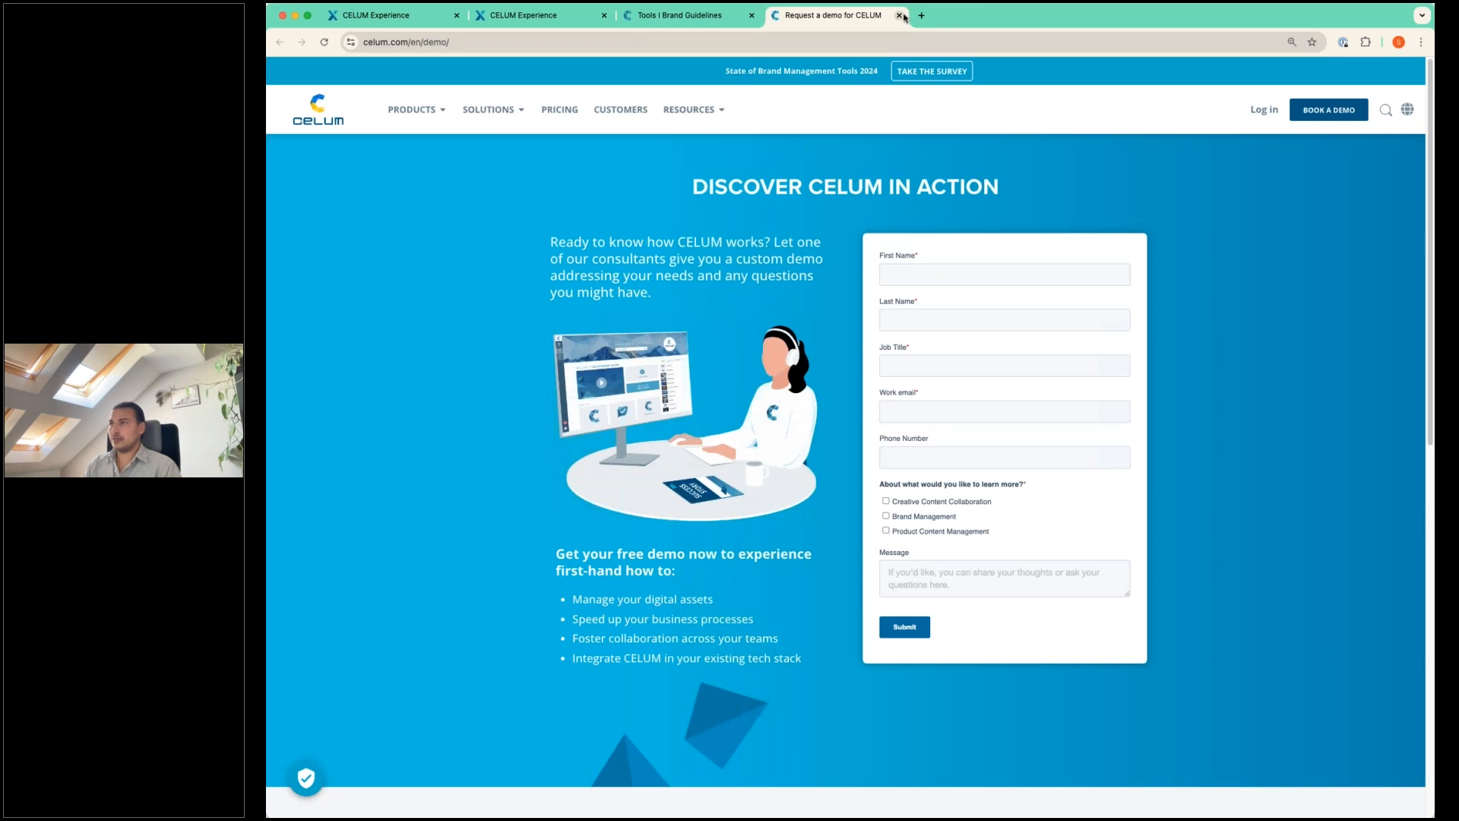
pyautogui.click(899, 15)
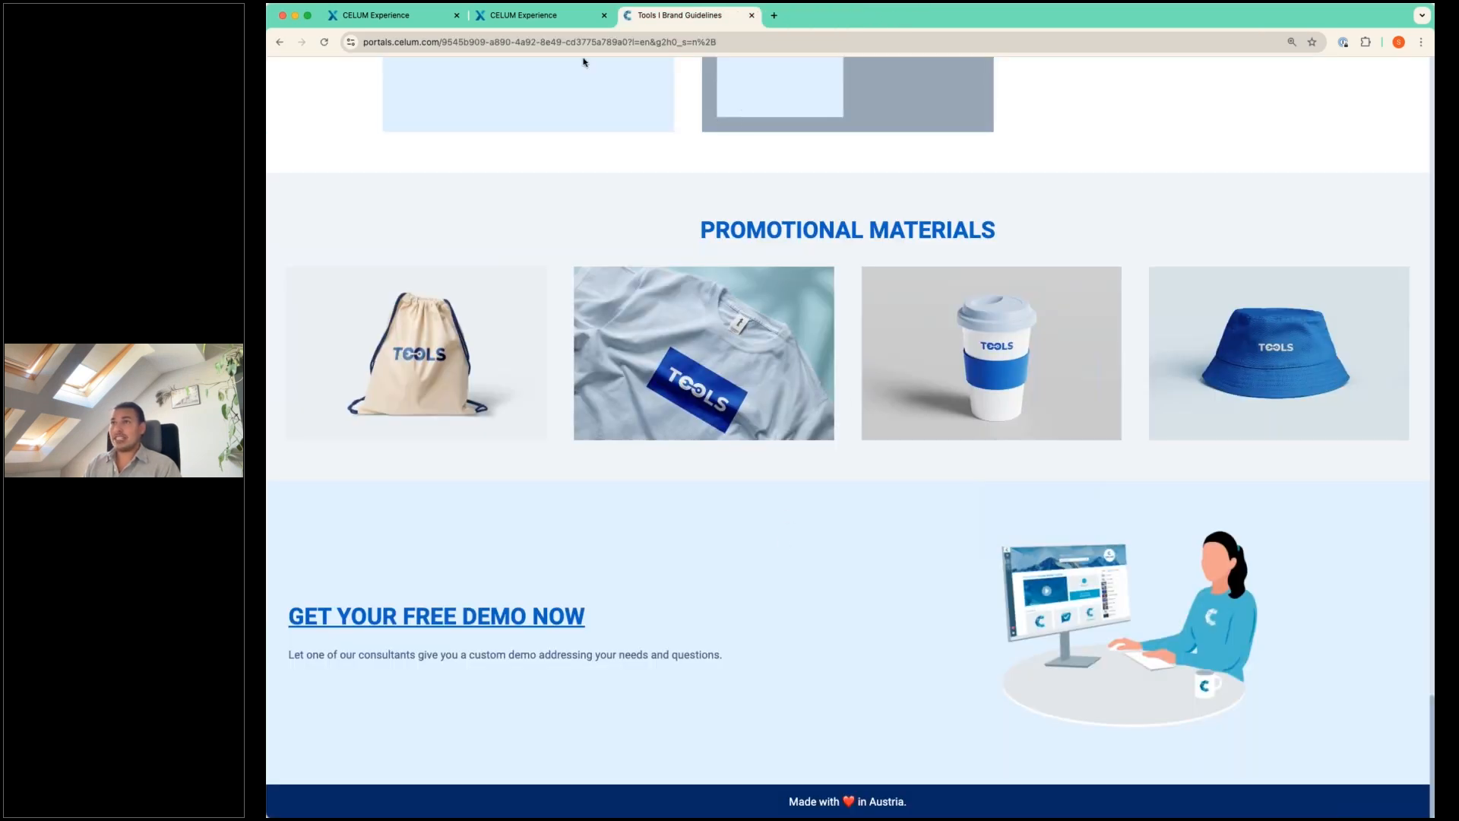
# Return to the CELUM Experience dashboard and start a new portal named "Webinar Portal".
pyautogui.click(400, 15)
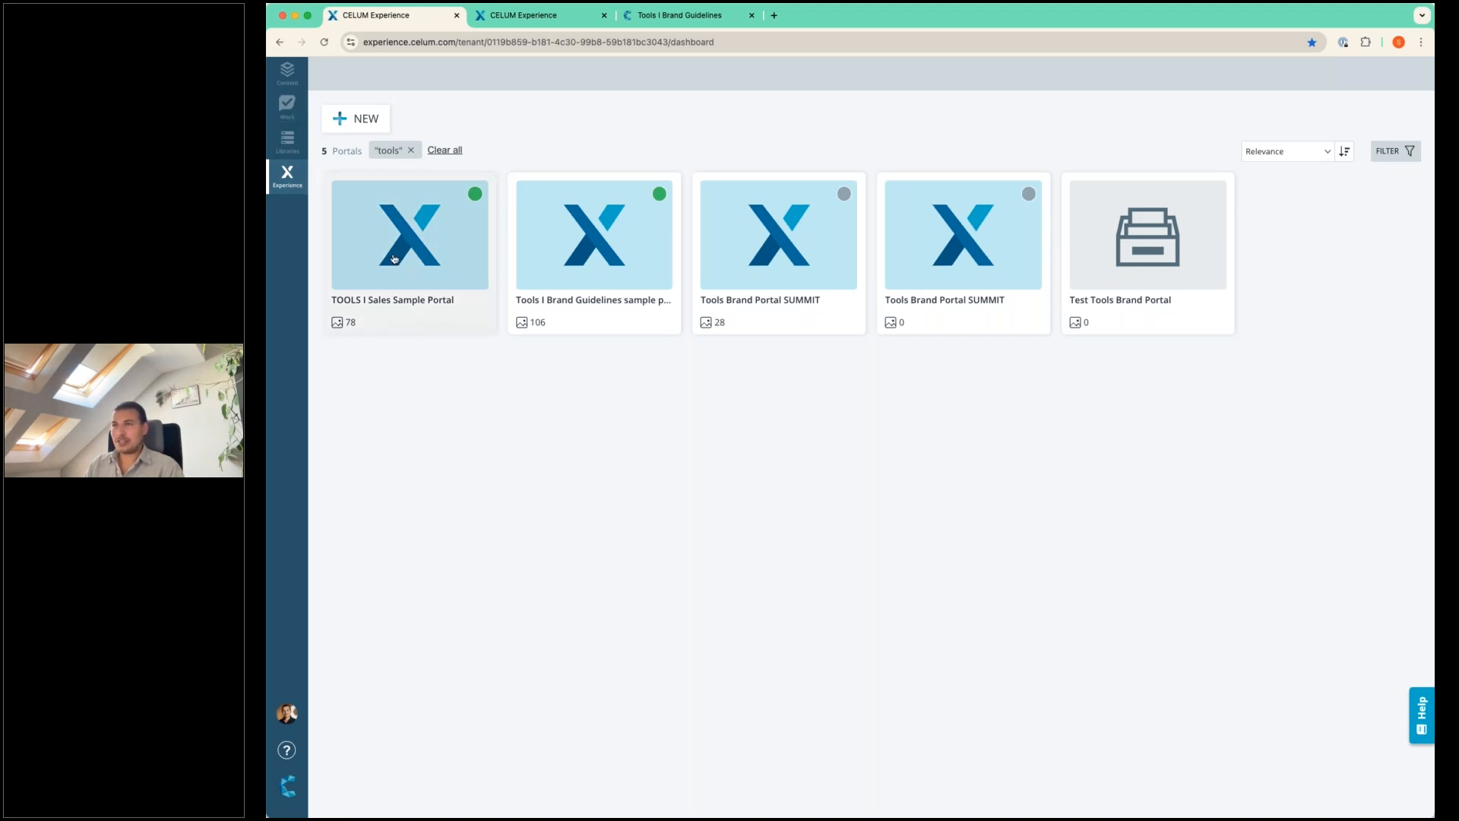
pyautogui.click(366, 118)
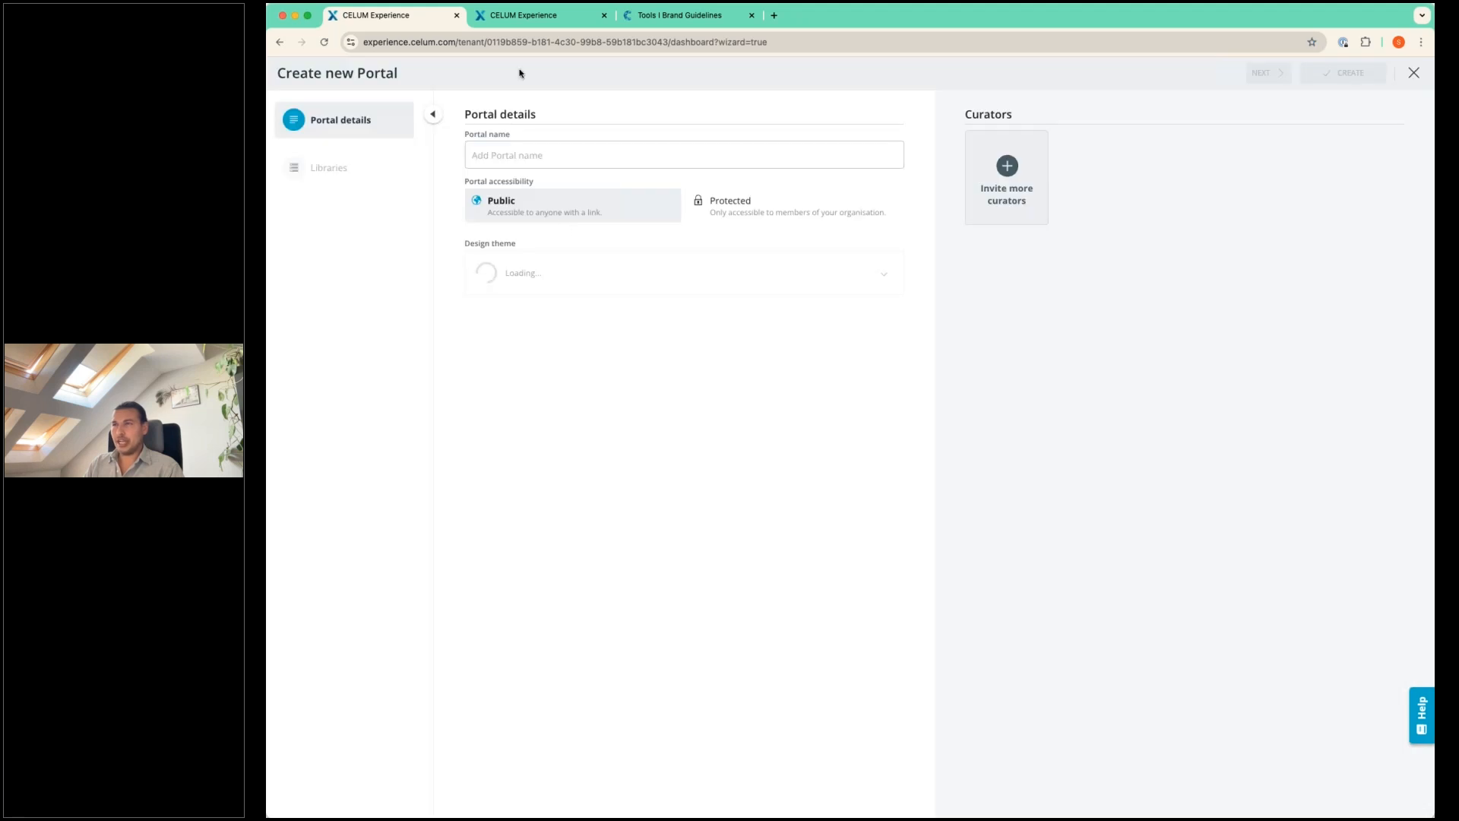
pyautogui.click(500, 148)
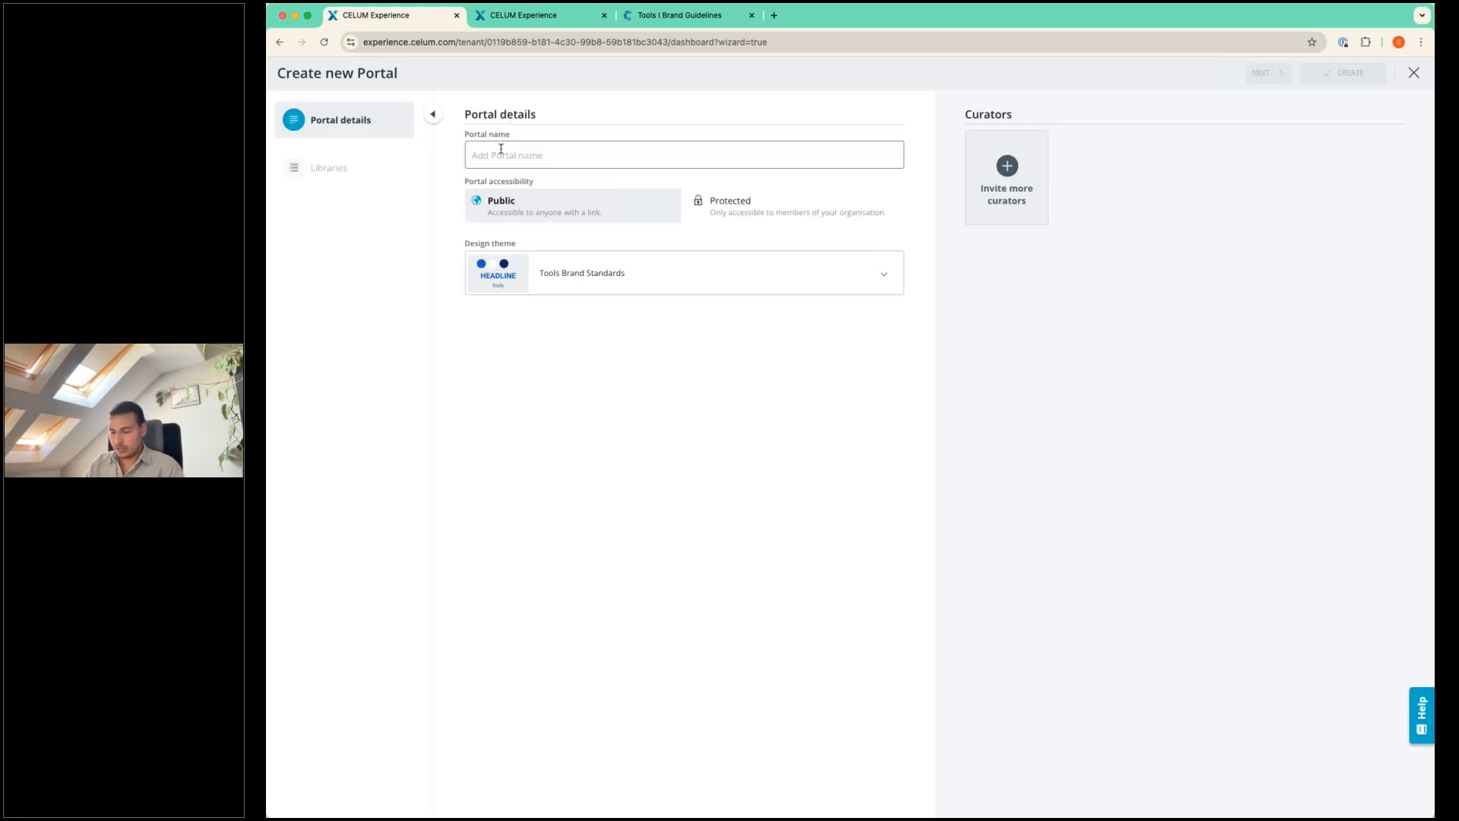
pyautogui.write('Webinar Portal')
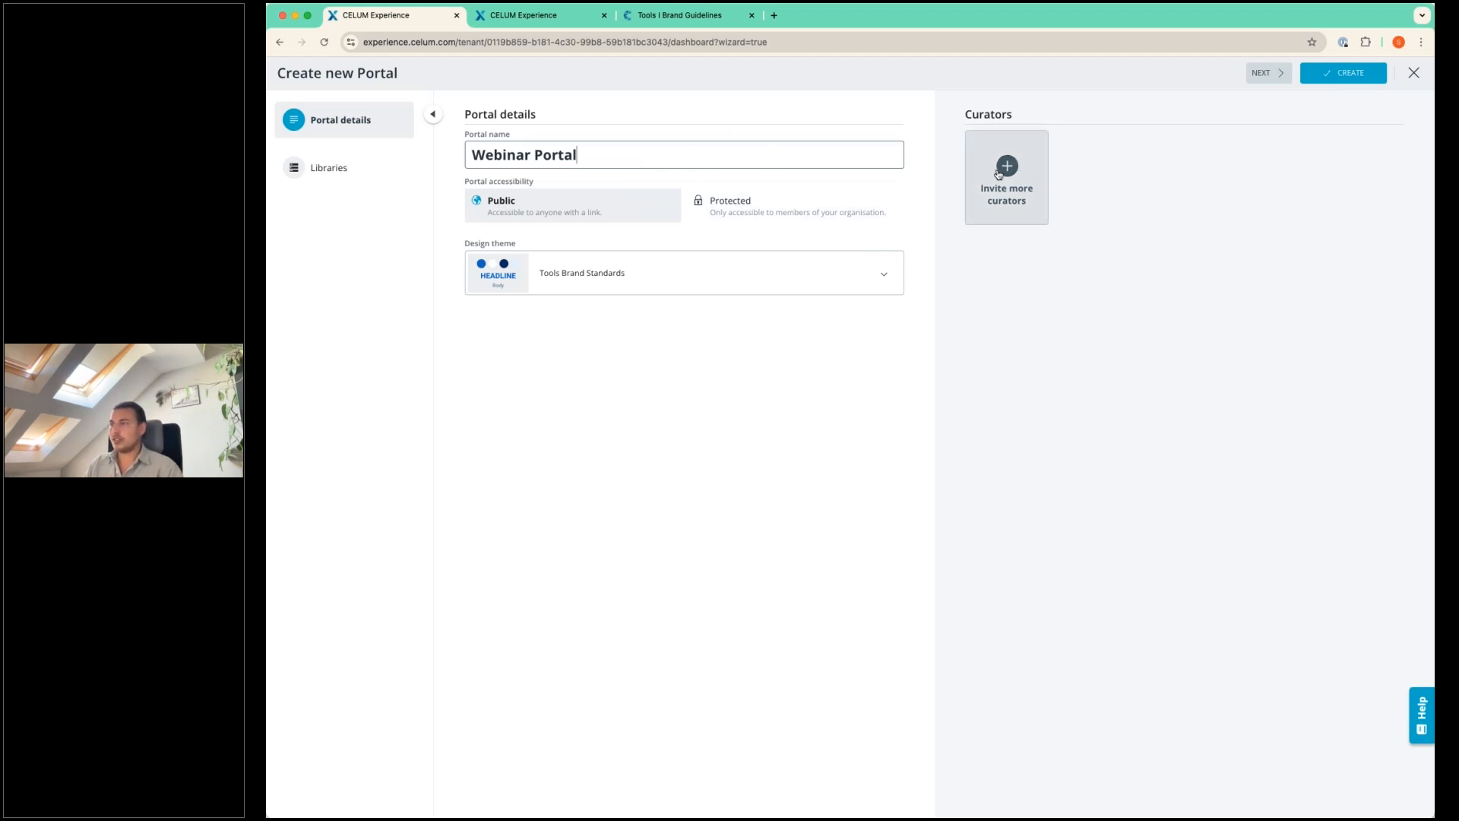
# Search for the colleague by name and invite that approved user as a curator of the new portal.
pyautogui.click(990, 172)
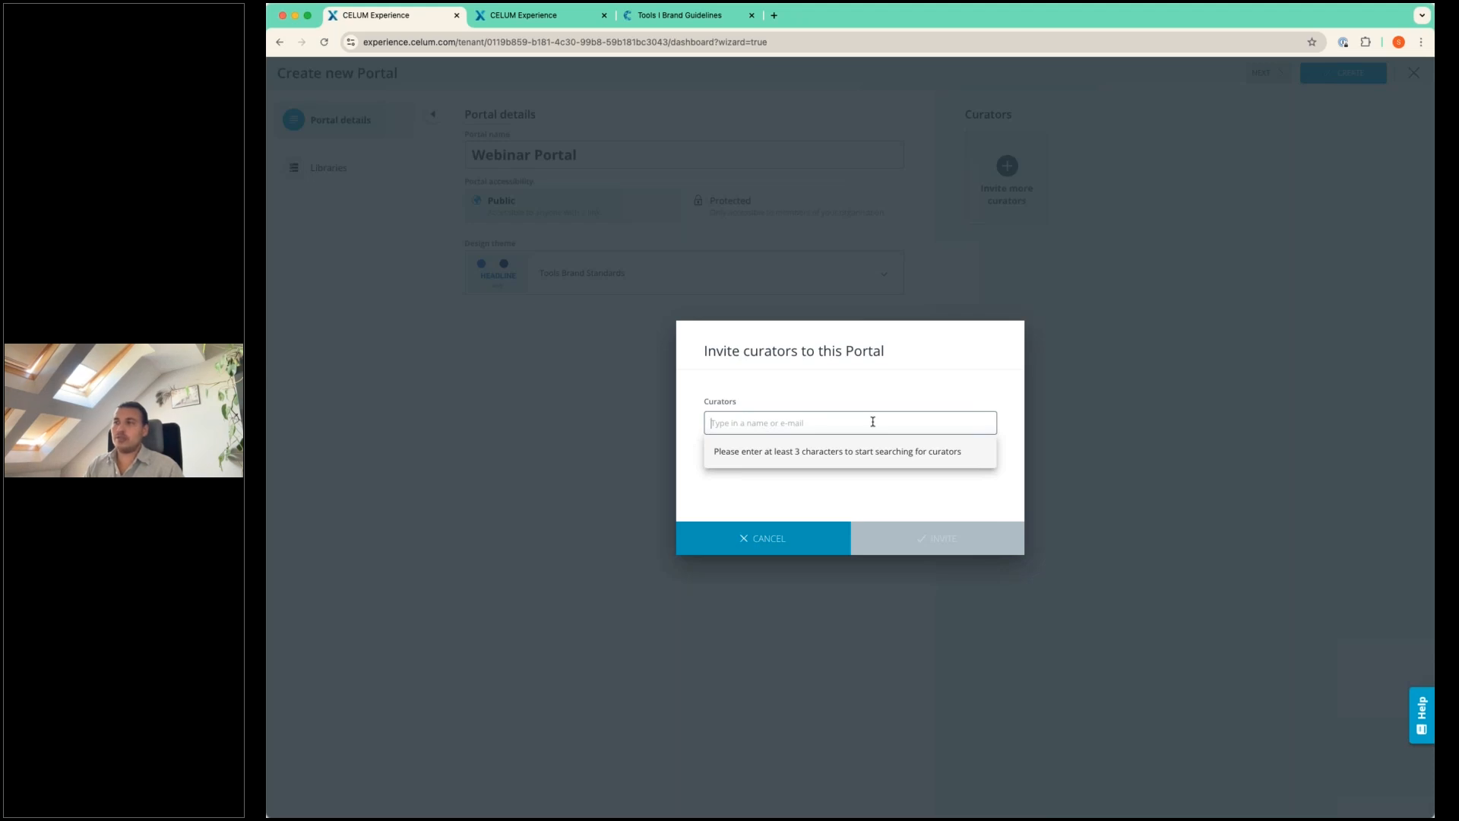
pyautogui.write('viv')
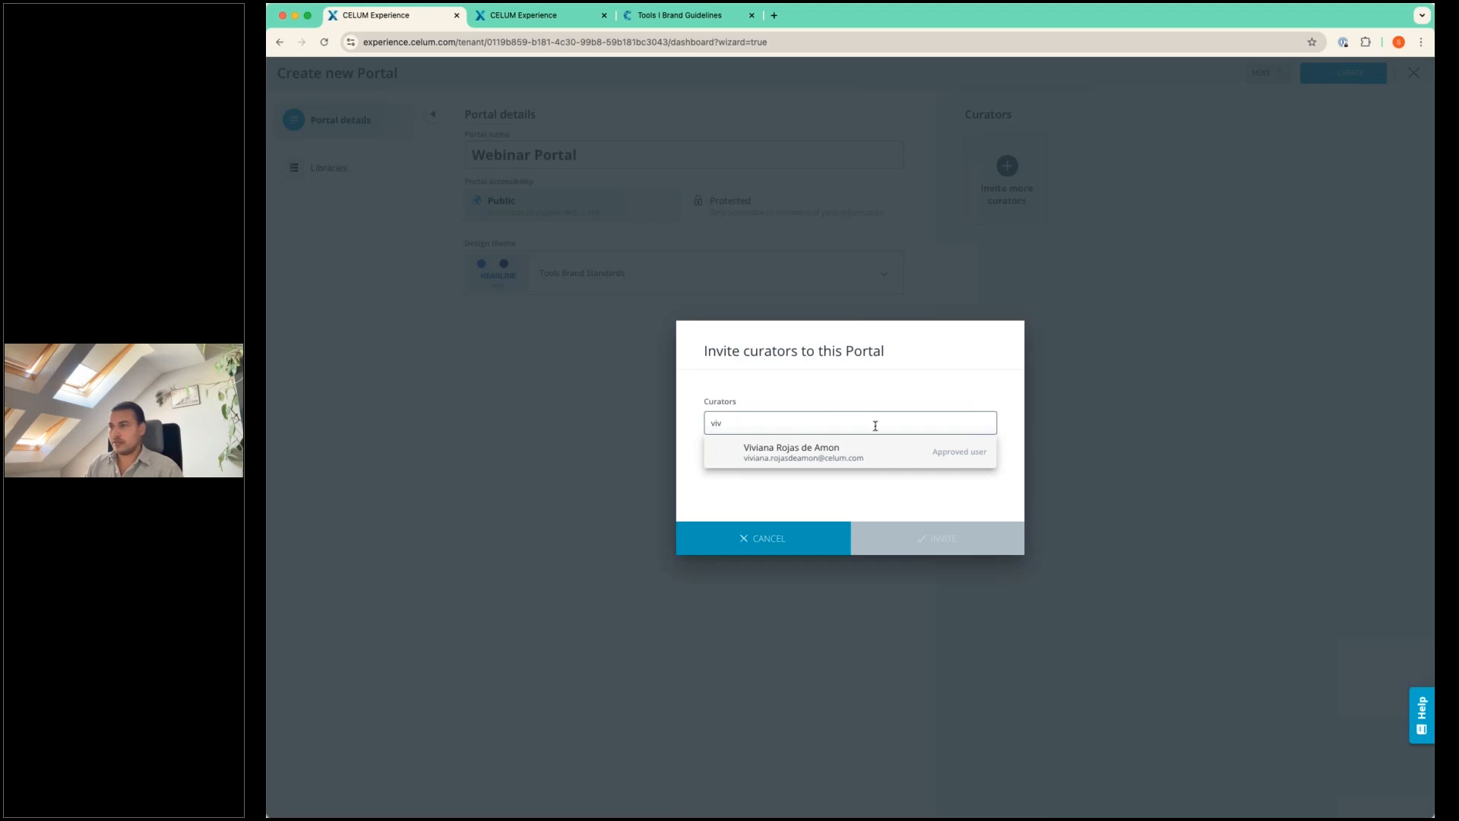
pyautogui.click(808, 452)
pyautogui.click(924, 544)
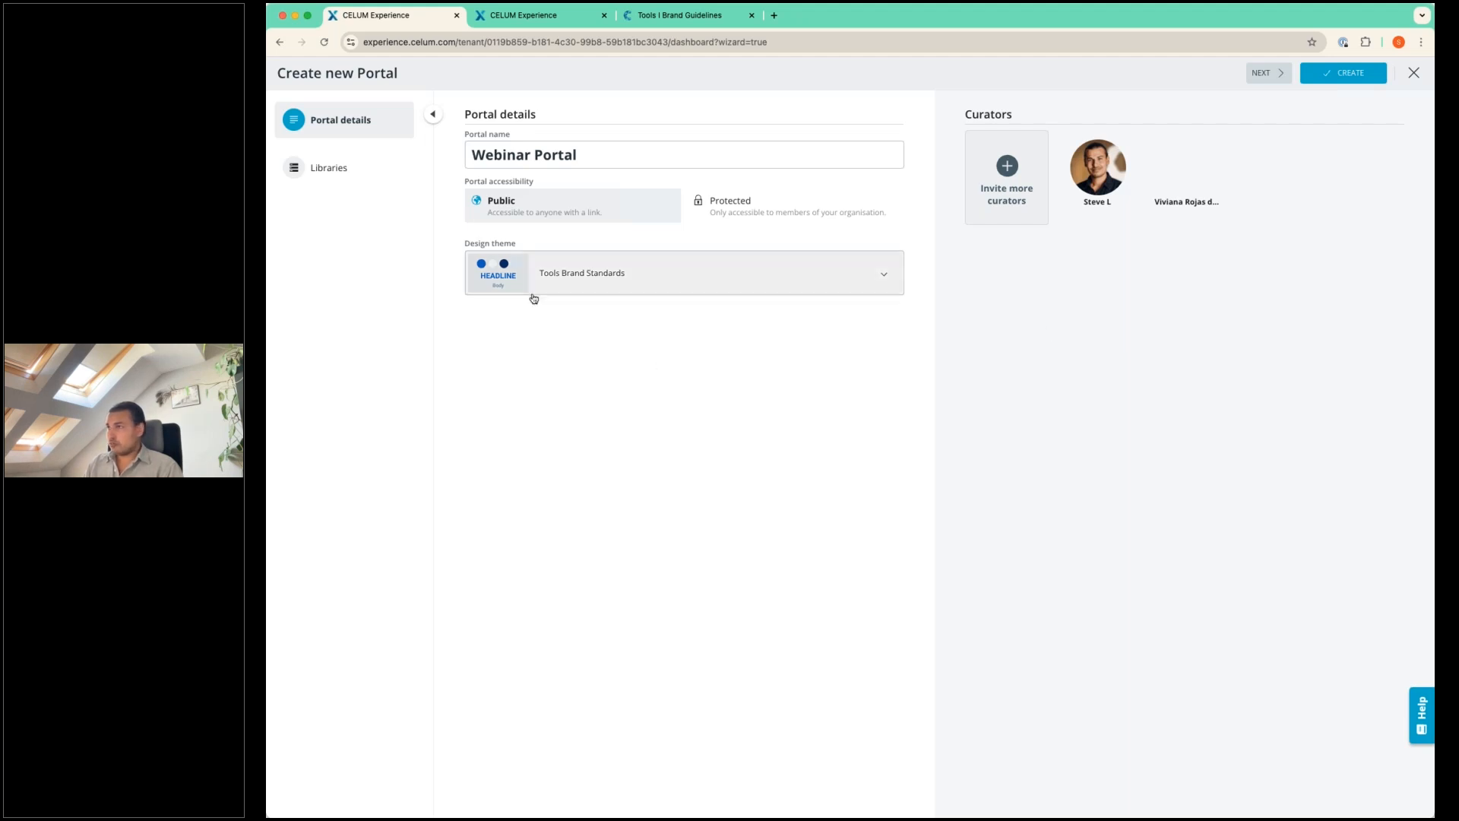
# Add the Brand Assets SUMMIT library to the new portal and create the portal.
pyautogui.click(347, 165)
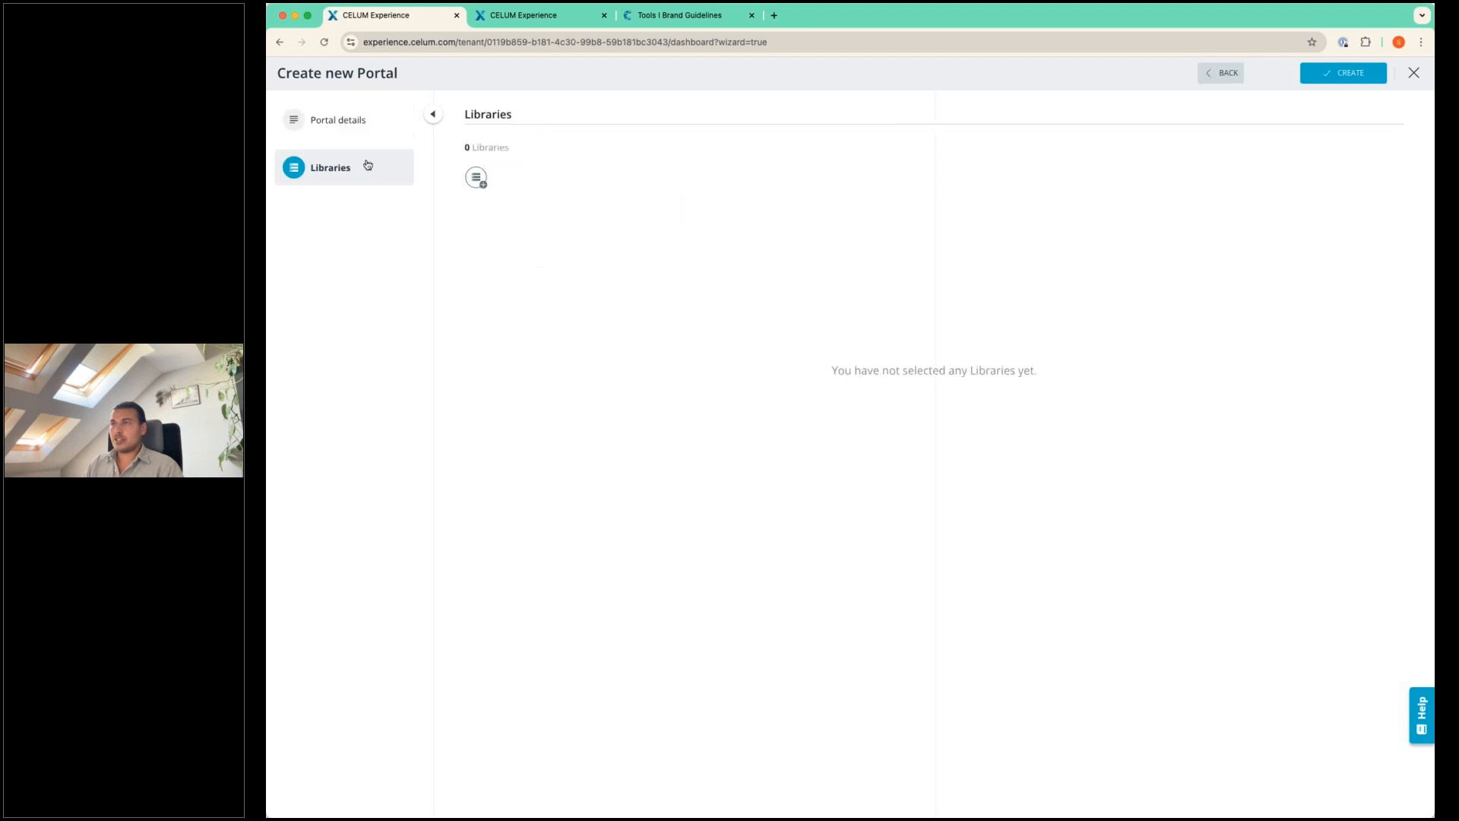
pyautogui.click(482, 185)
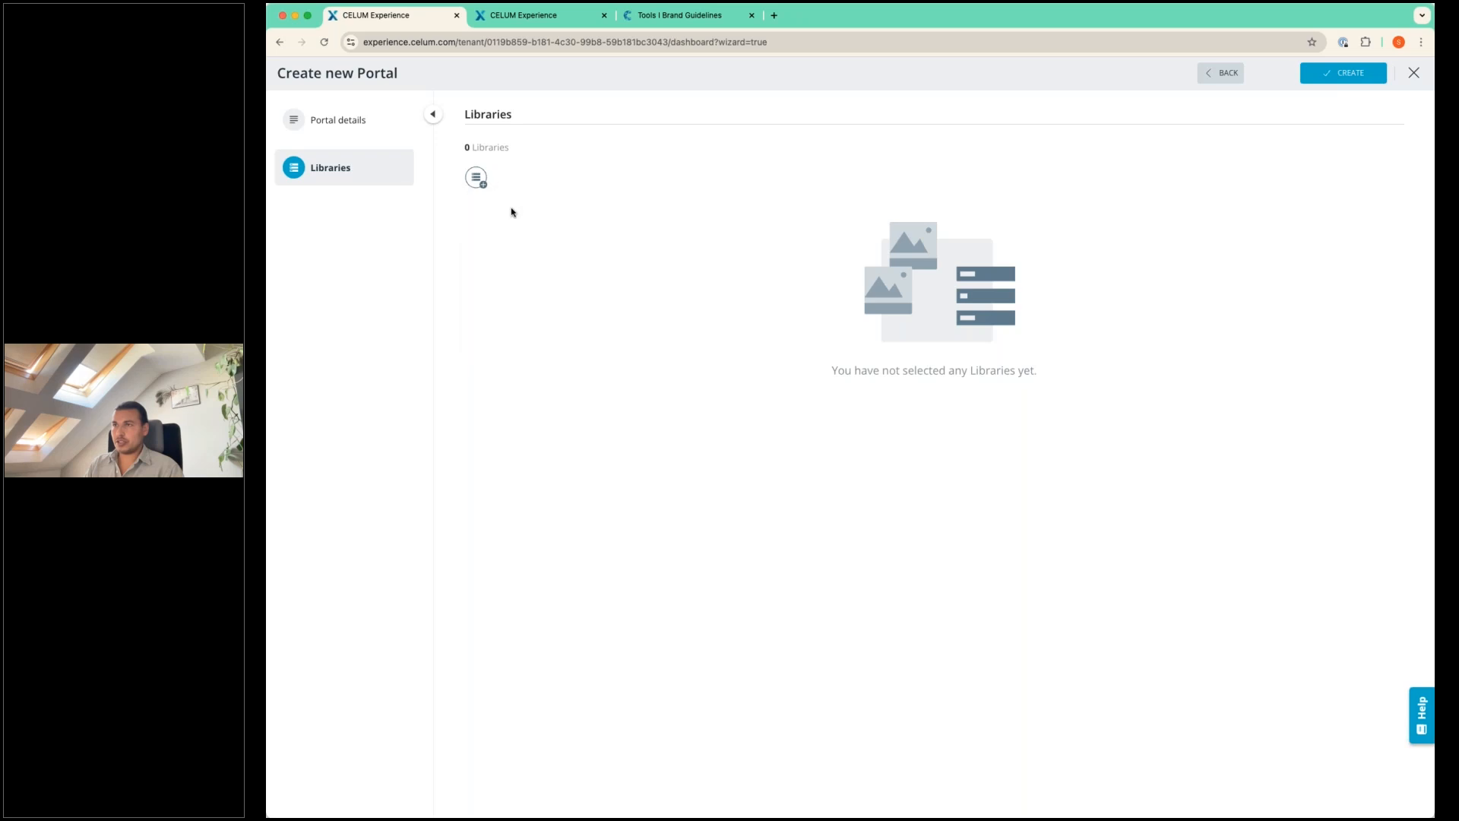
pyautogui.click(478, 180)
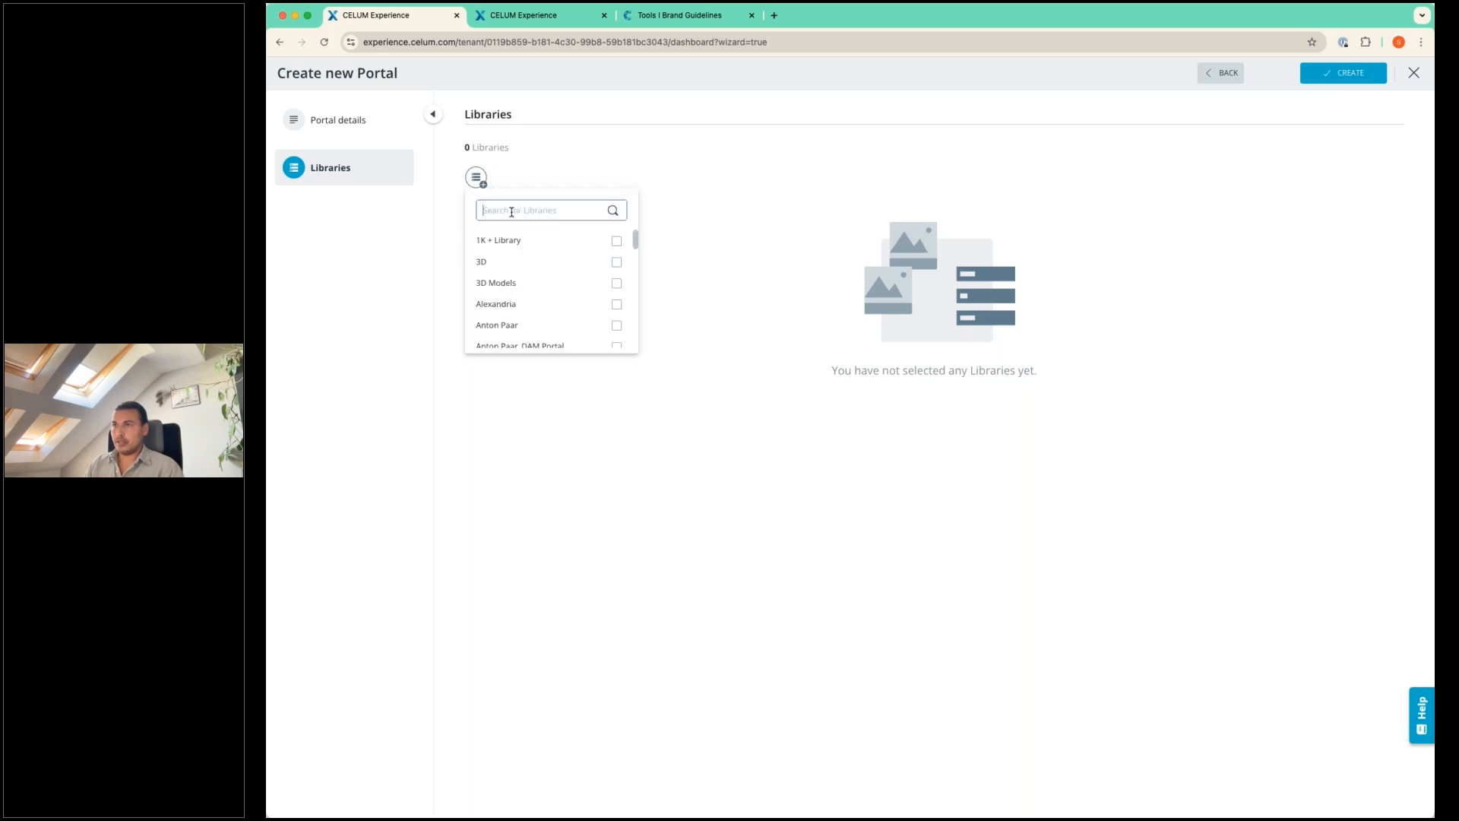
pyautogui.write('brand assets')
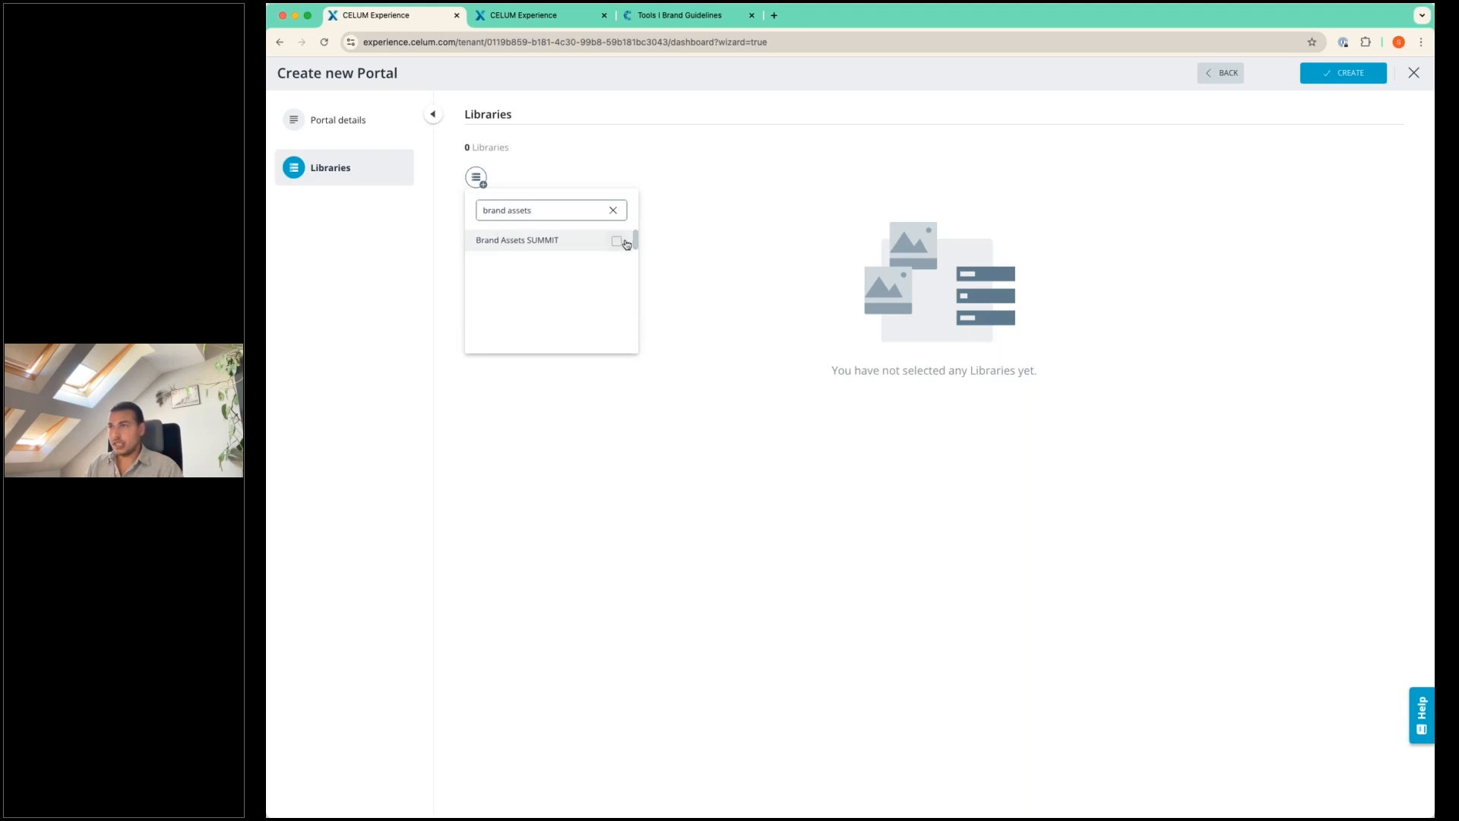
pyautogui.click(617, 242)
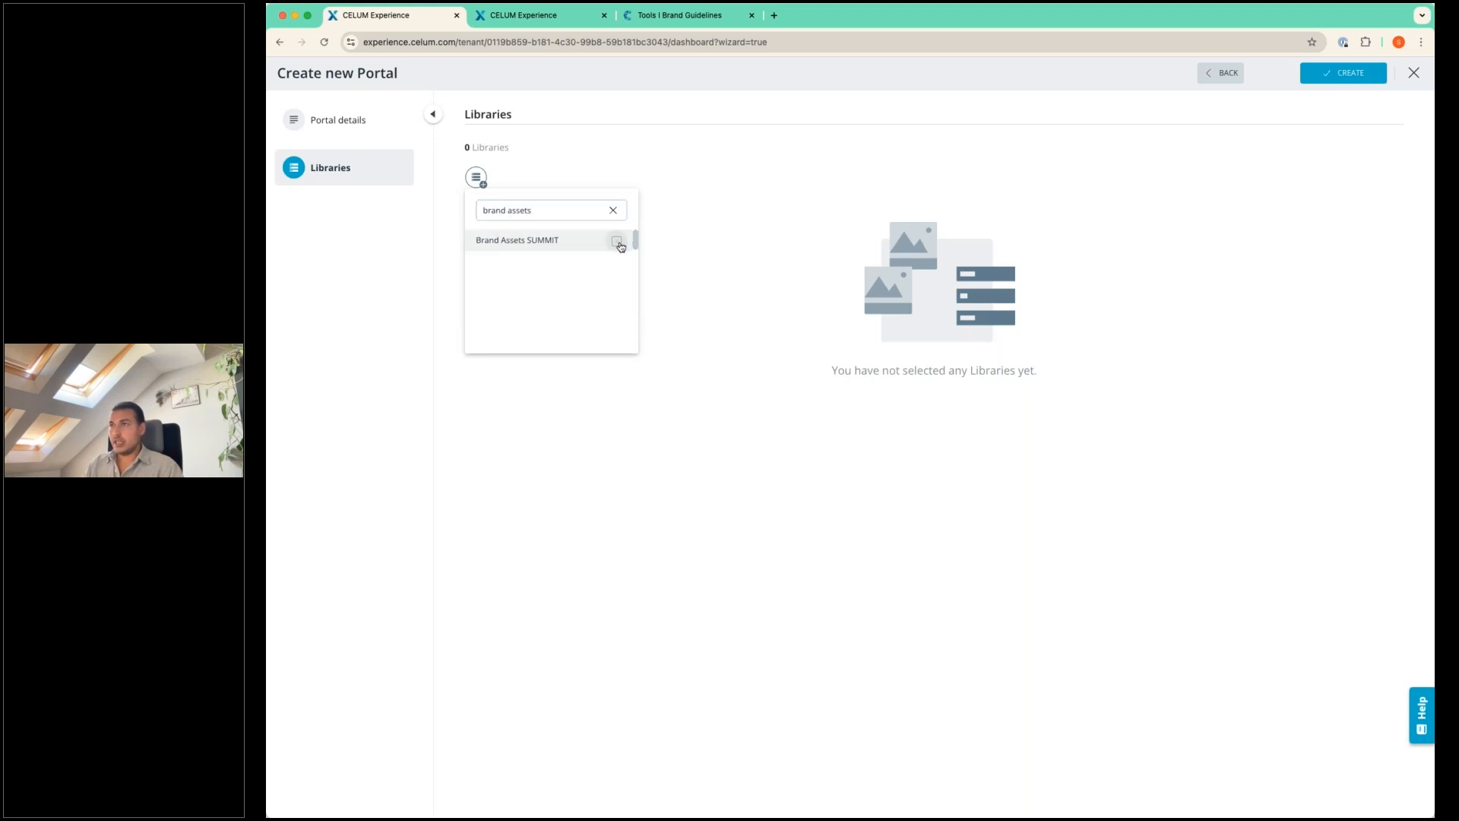
pyautogui.click(700, 279)
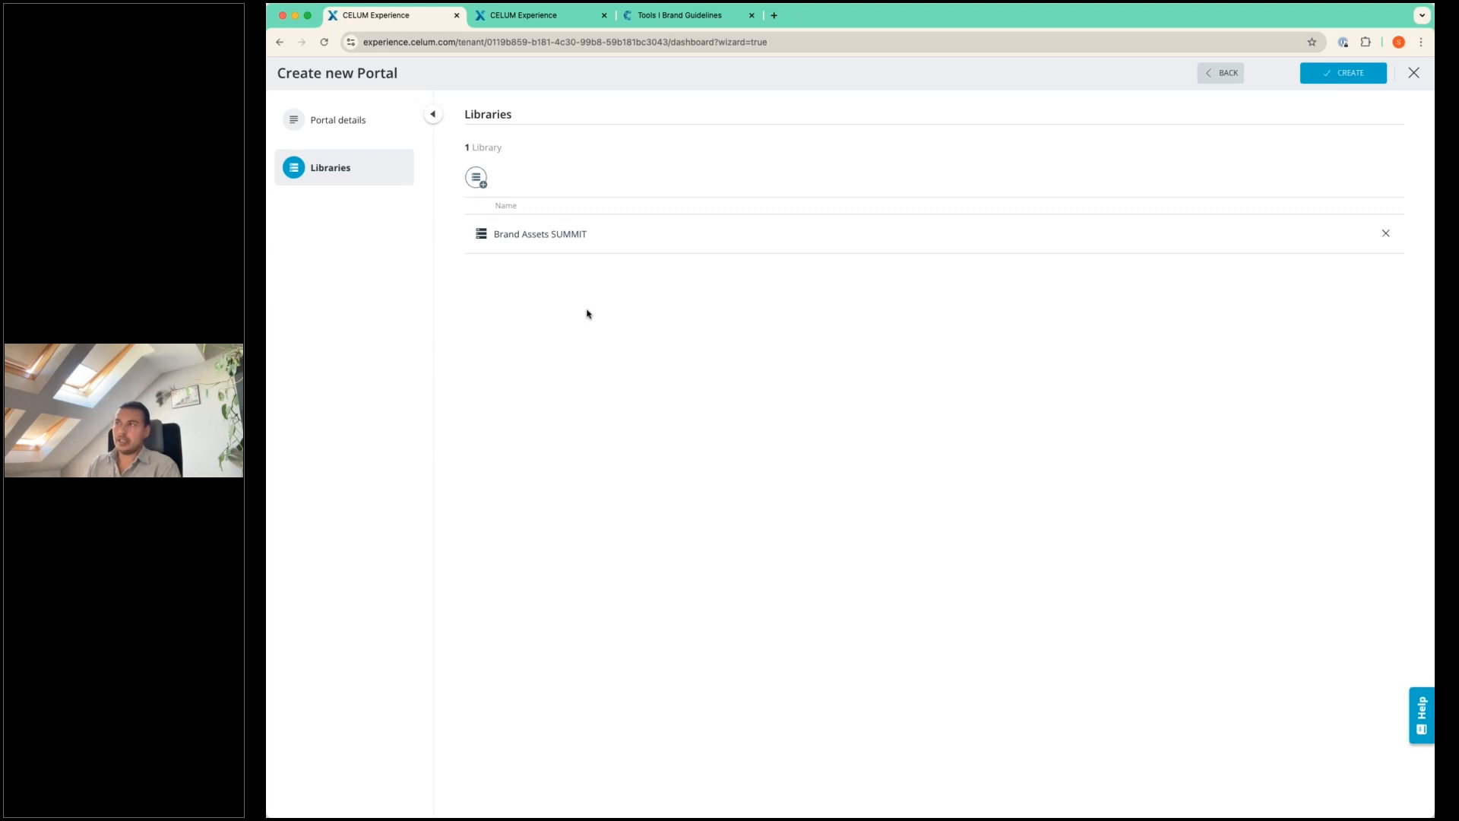
pyautogui.click(1364, 84)
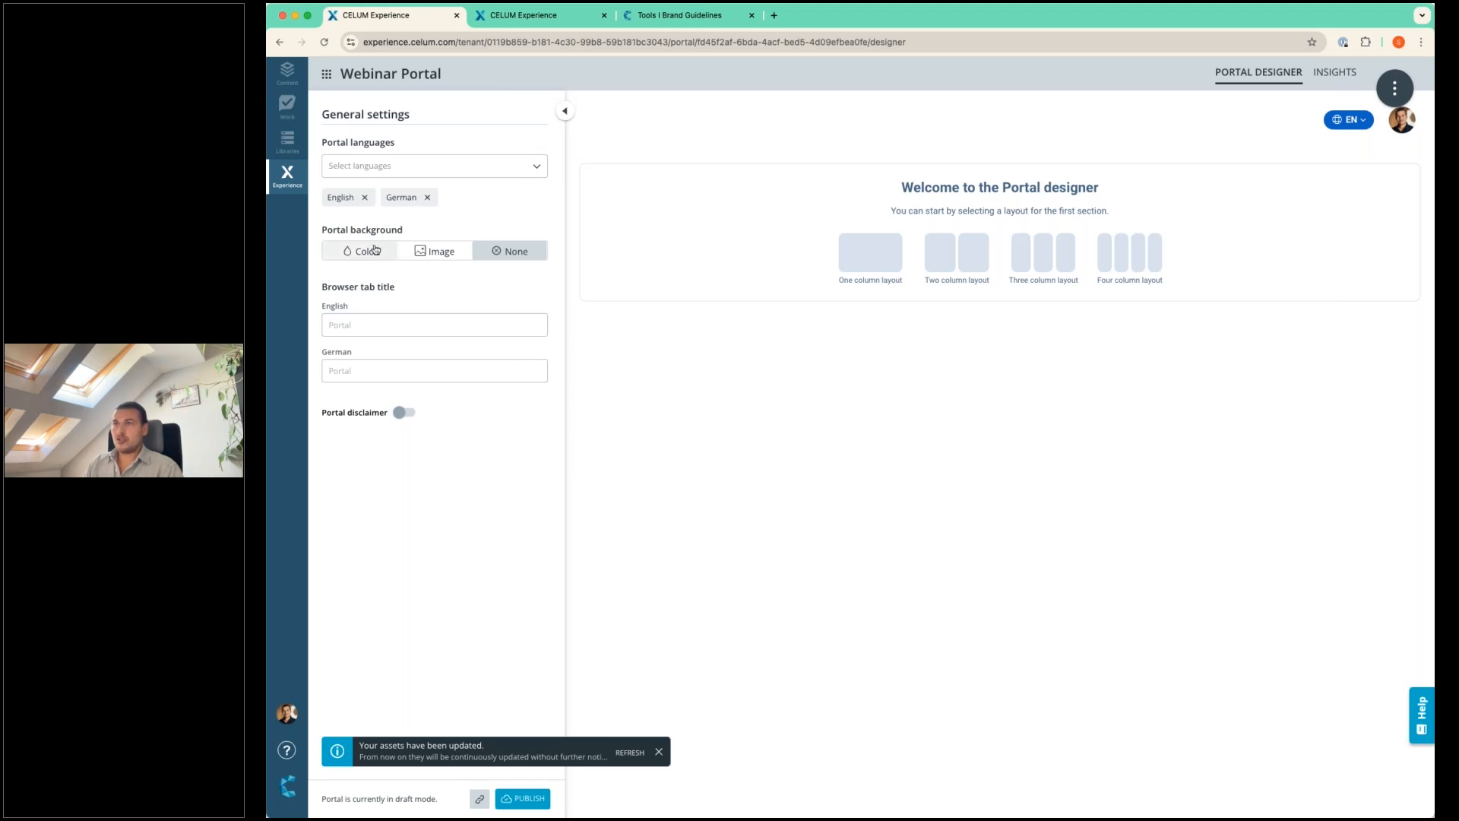
# View the image option for the portal background and set the background back to None.
pyautogui.click(441, 257)
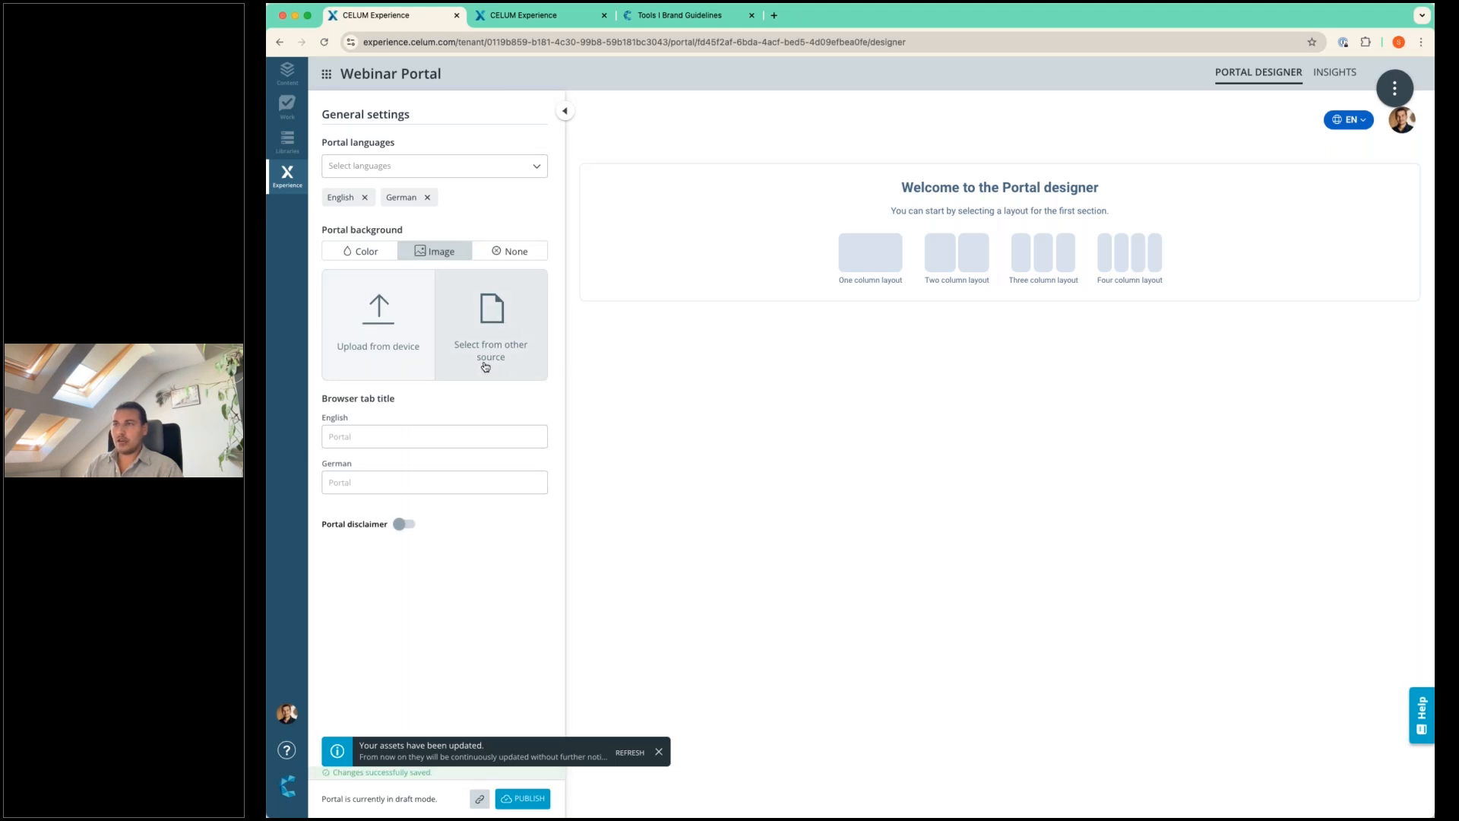
pyautogui.click(529, 257)
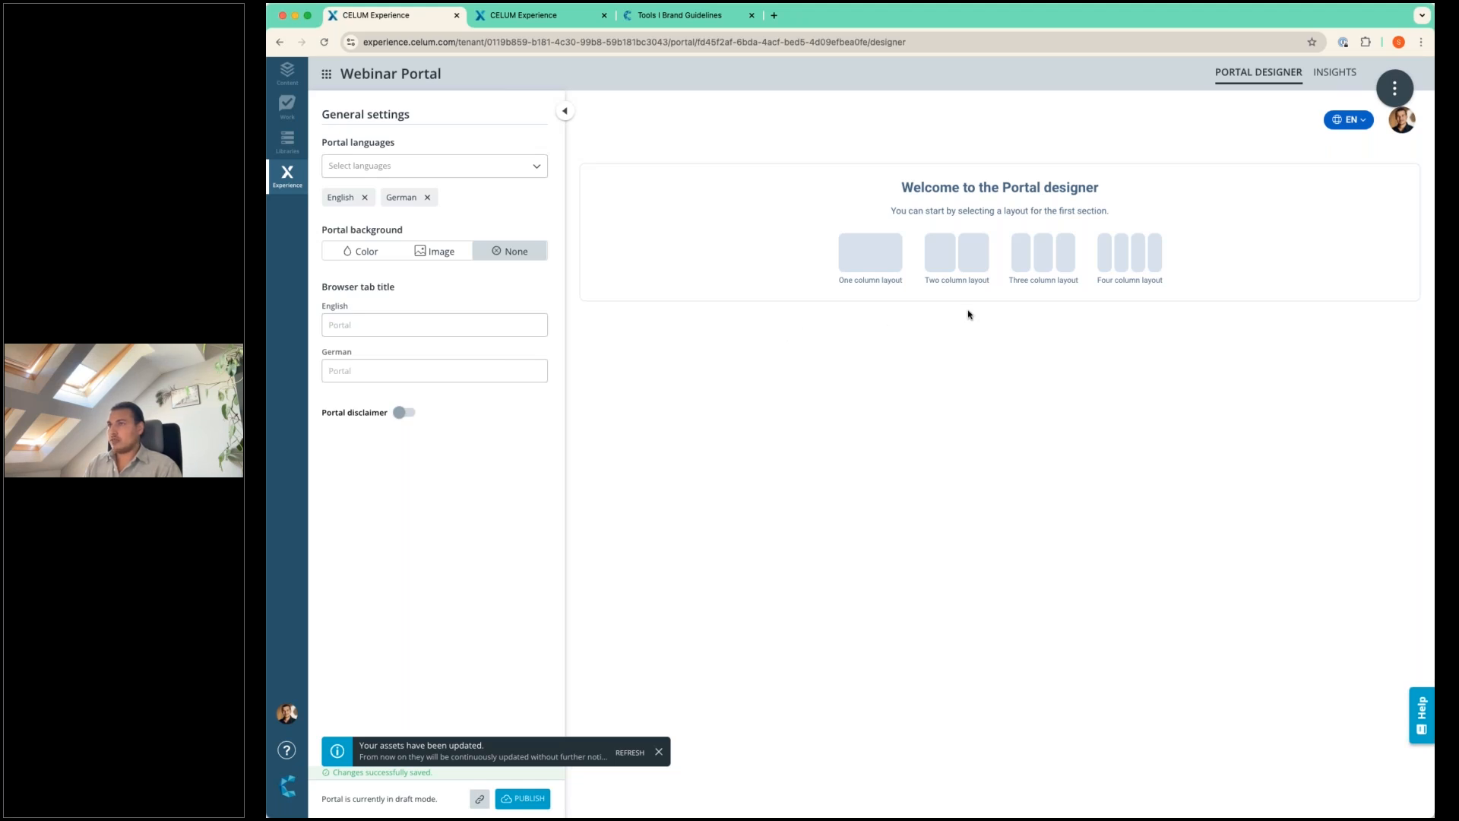
# Set the Tools logo from the portal assets as the header logo and view the palette for the widget primary colour.
pyautogui.click(734, 122)
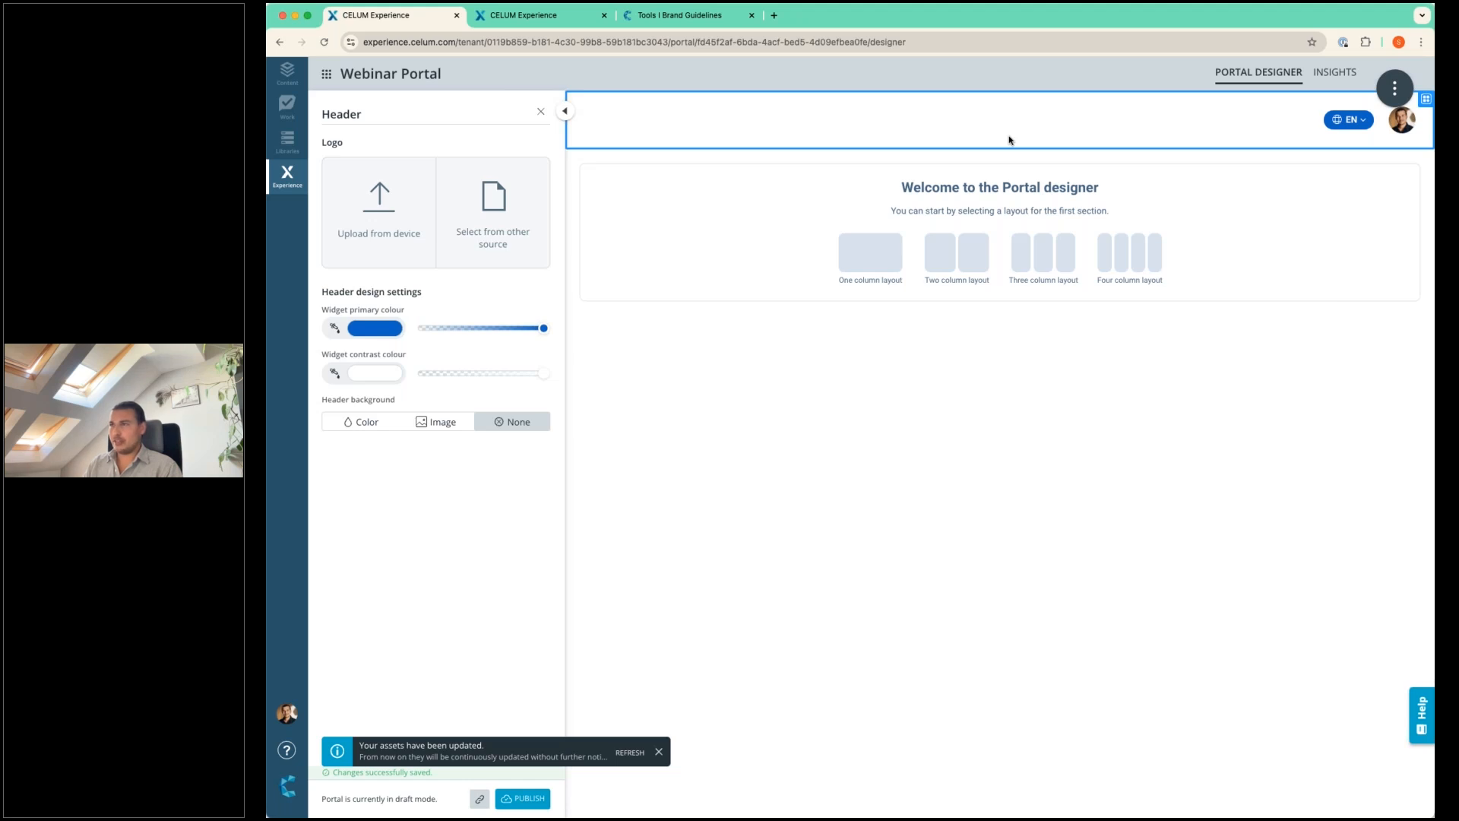
pyautogui.click(387, 216)
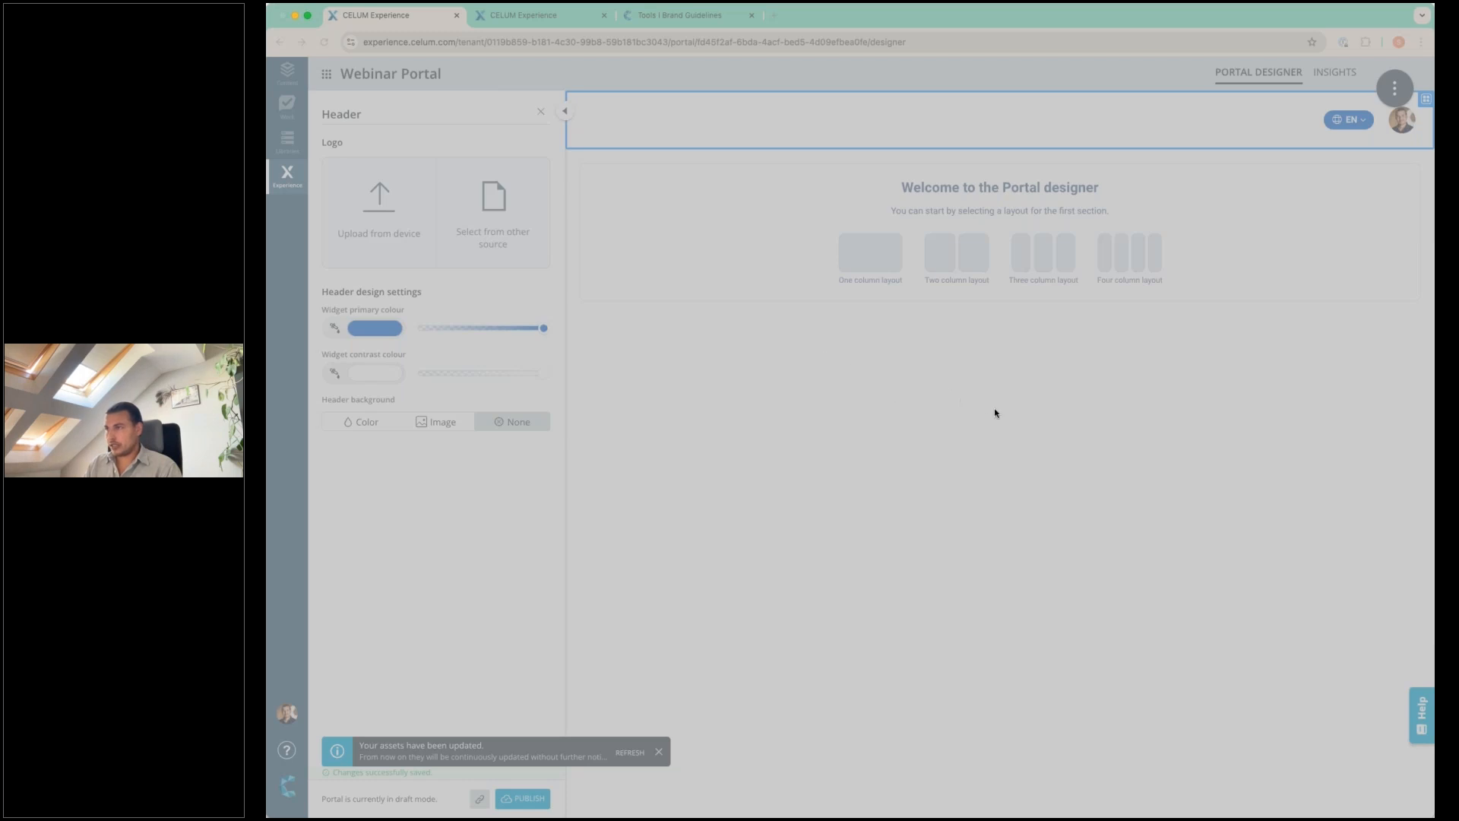
pyautogui.click(1072, 534)
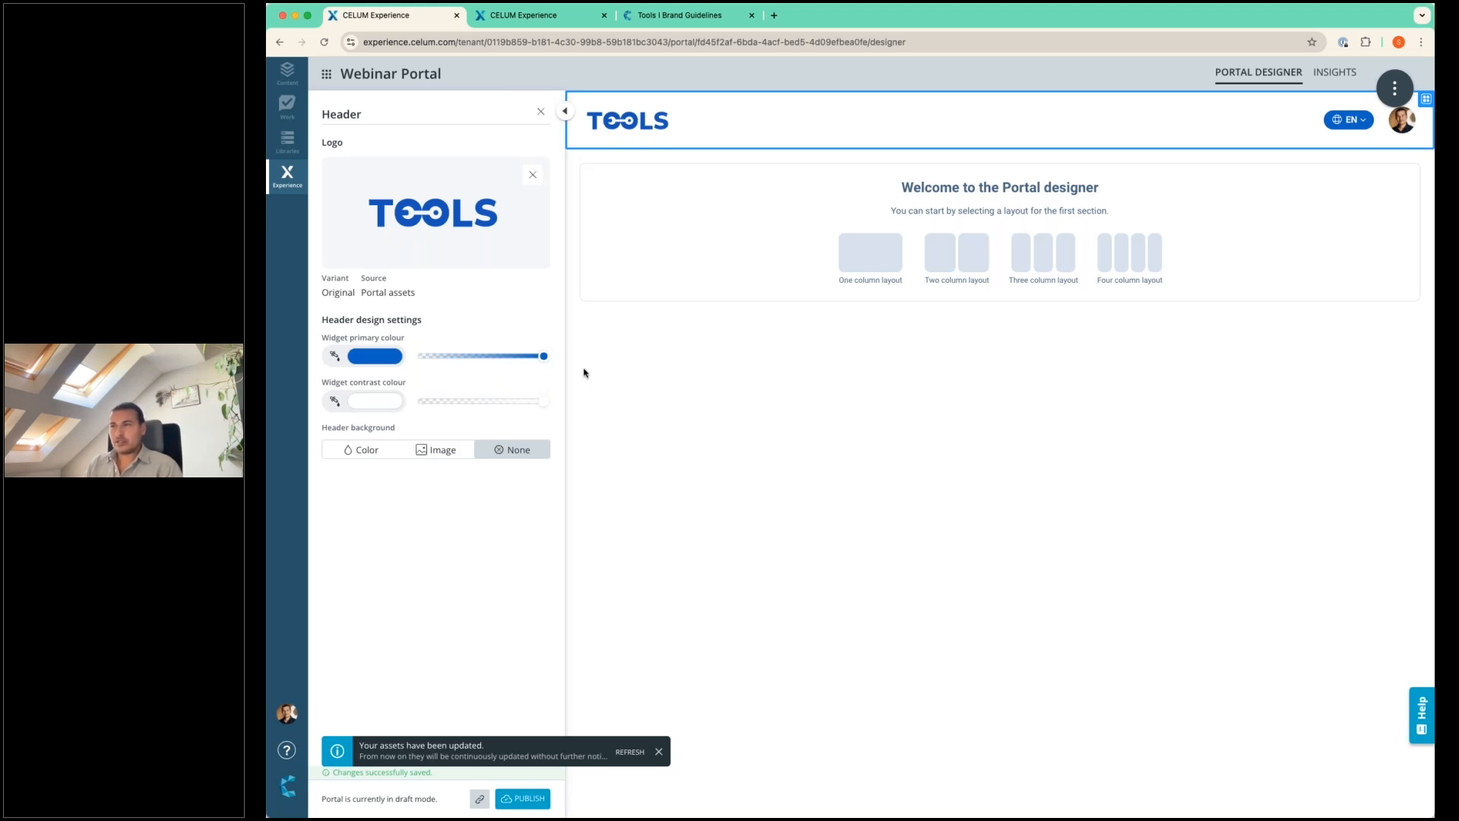
pyautogui.click(378, 357)
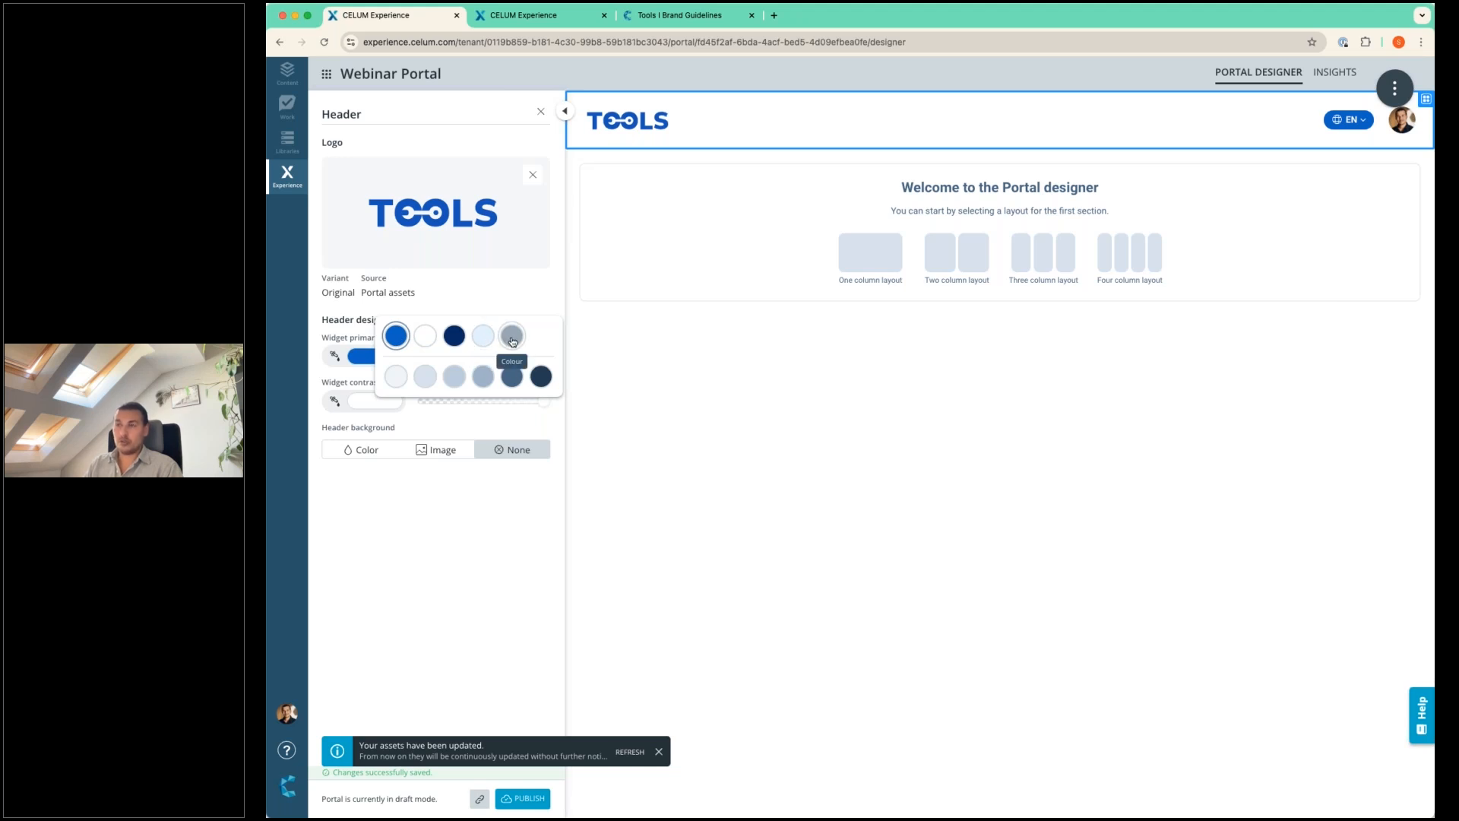
pyautogui.click(627, 340)
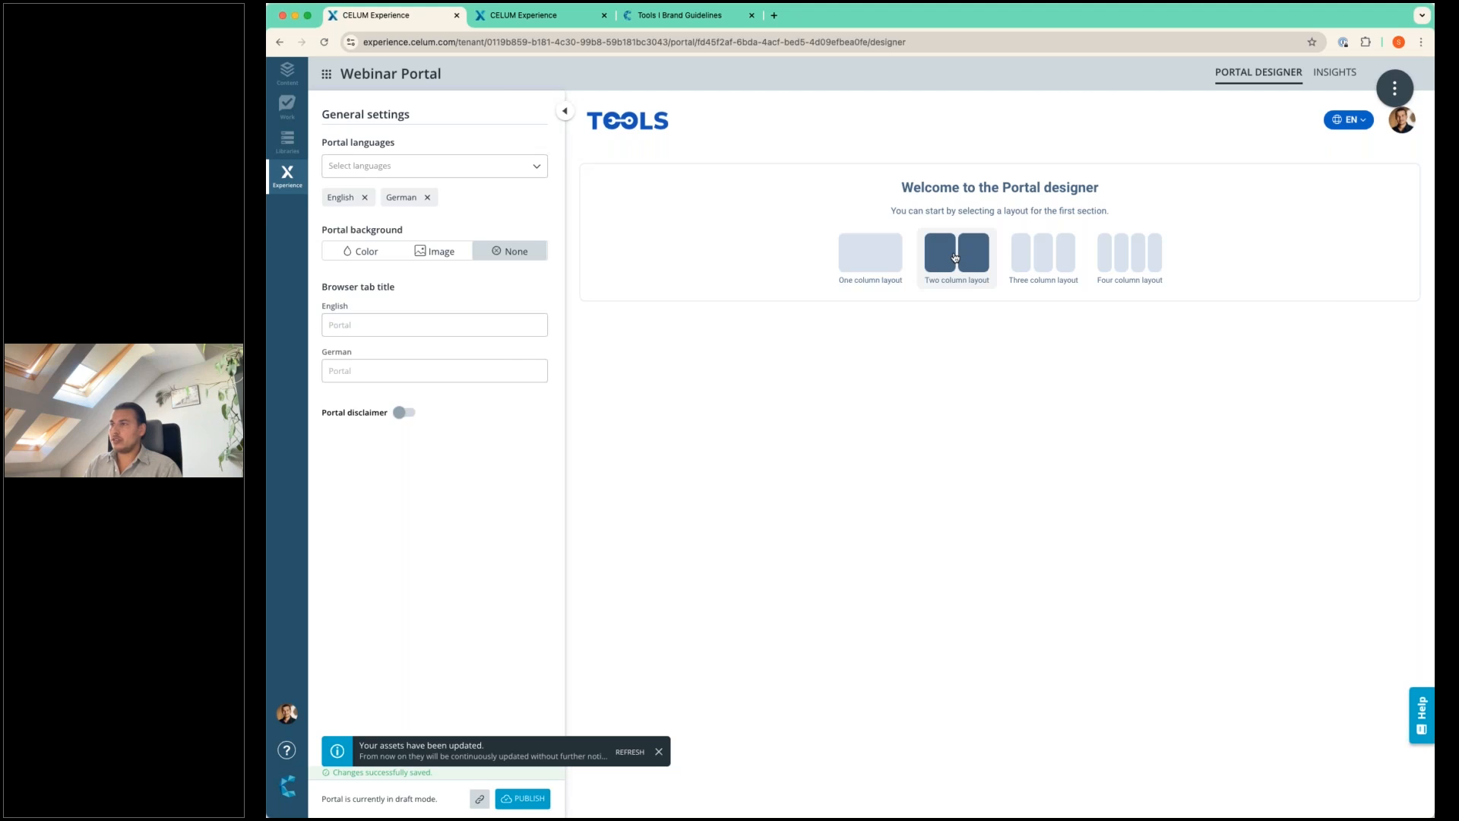
# Add a two-column layout as the first section and compare it with the top of the published Tools brand guidelines portal.
pyautogui.click(955, 257)
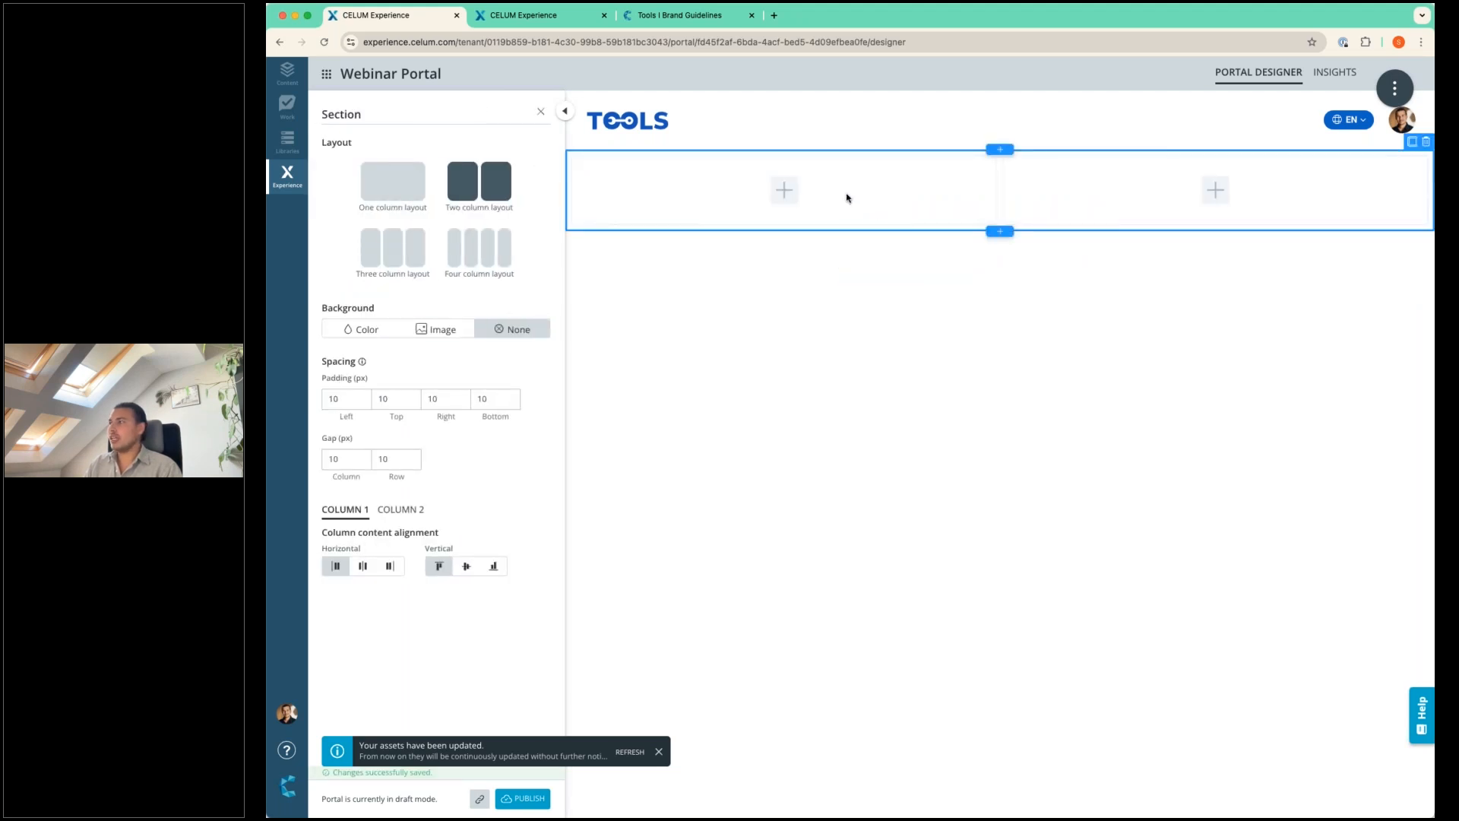
pyautogui.click(707, 23)
pyautogui.scroll(10, 707, 196)
pyautogui.scroll(15, 707, 196)
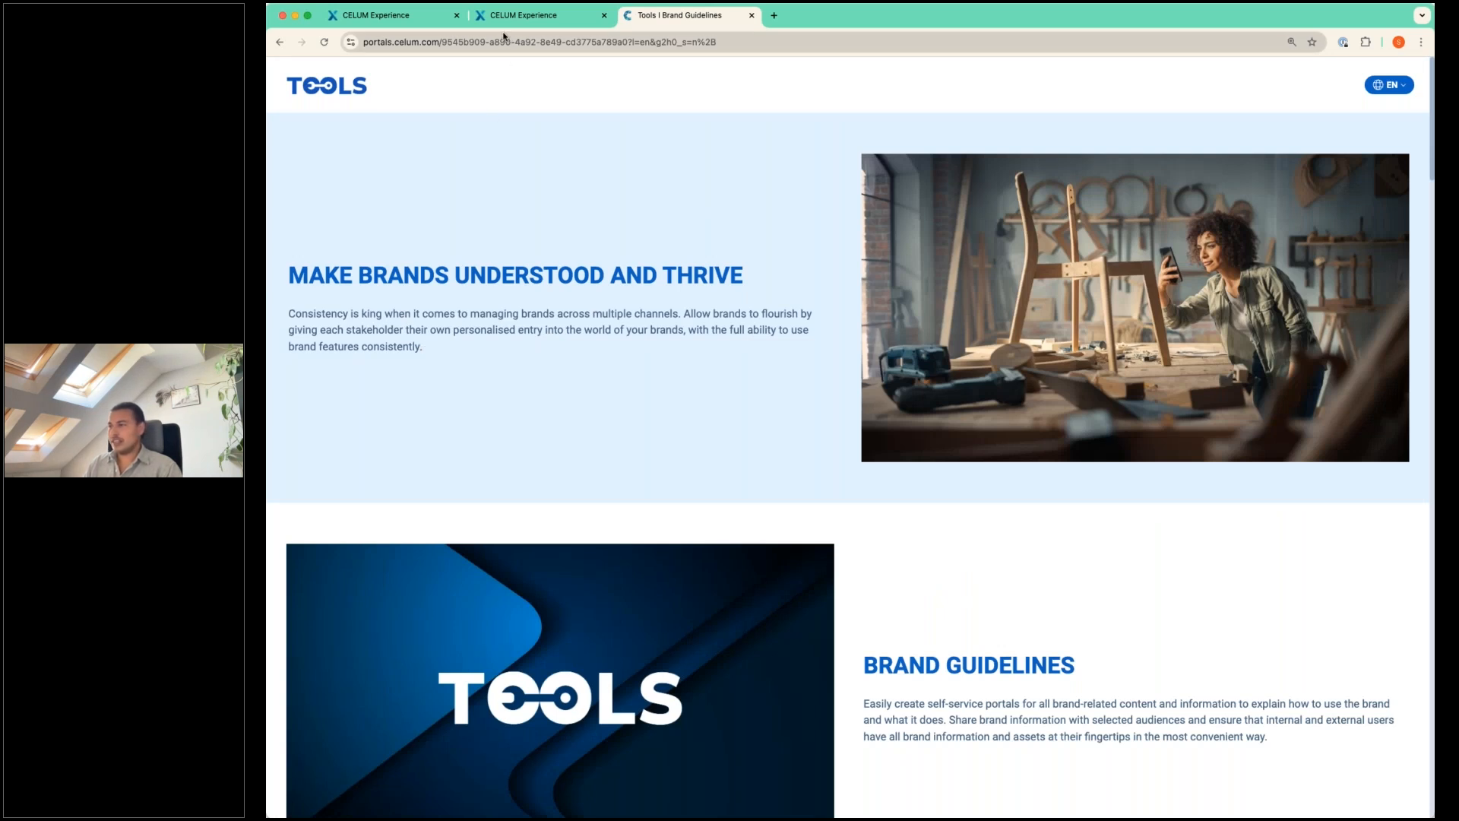
pyautogui.click(400, 17)
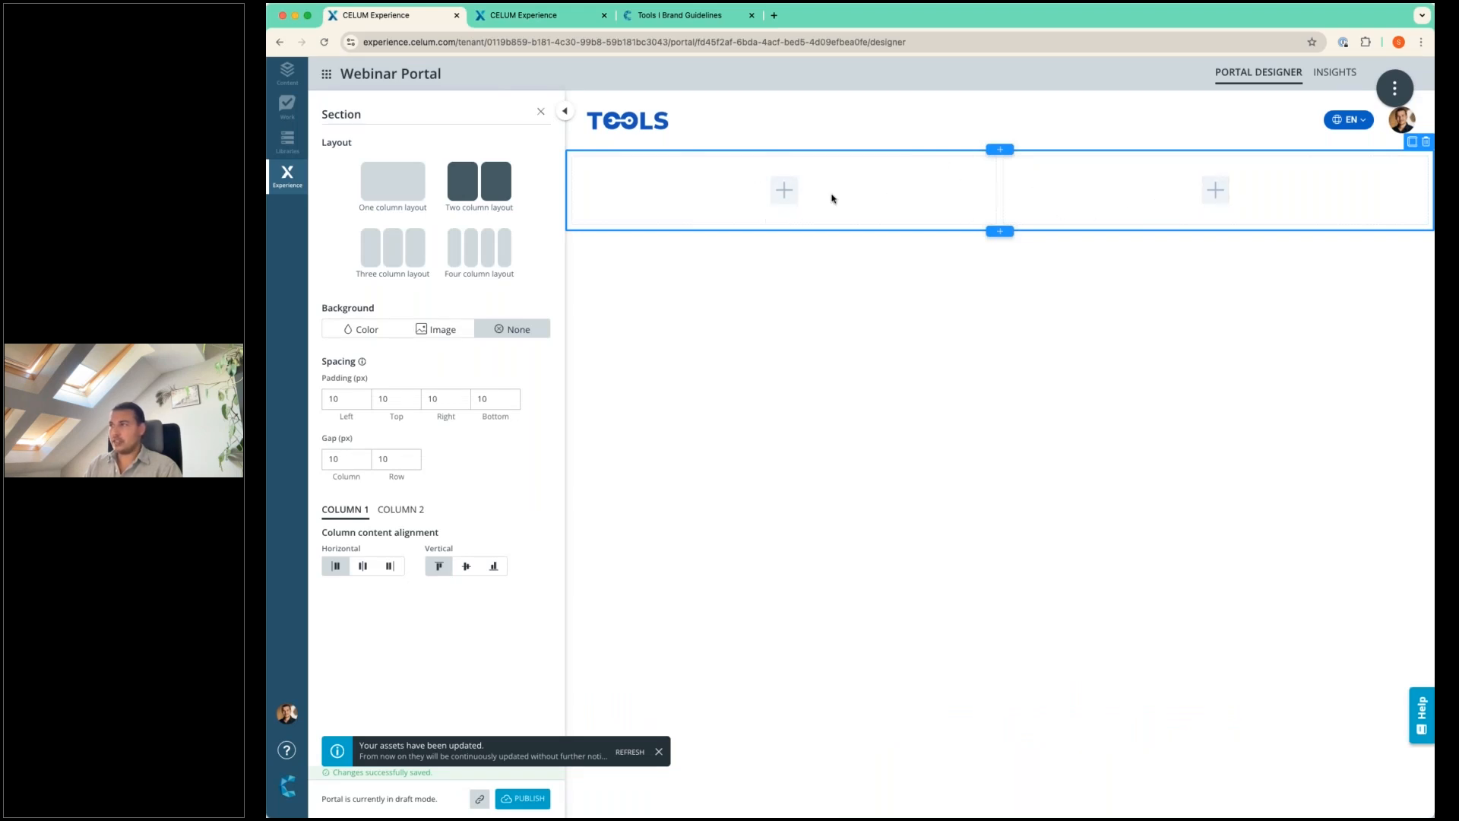
# Add a Text widget to the section's first column and an Image widget to its second column.
pyautogui.click(792, 196)
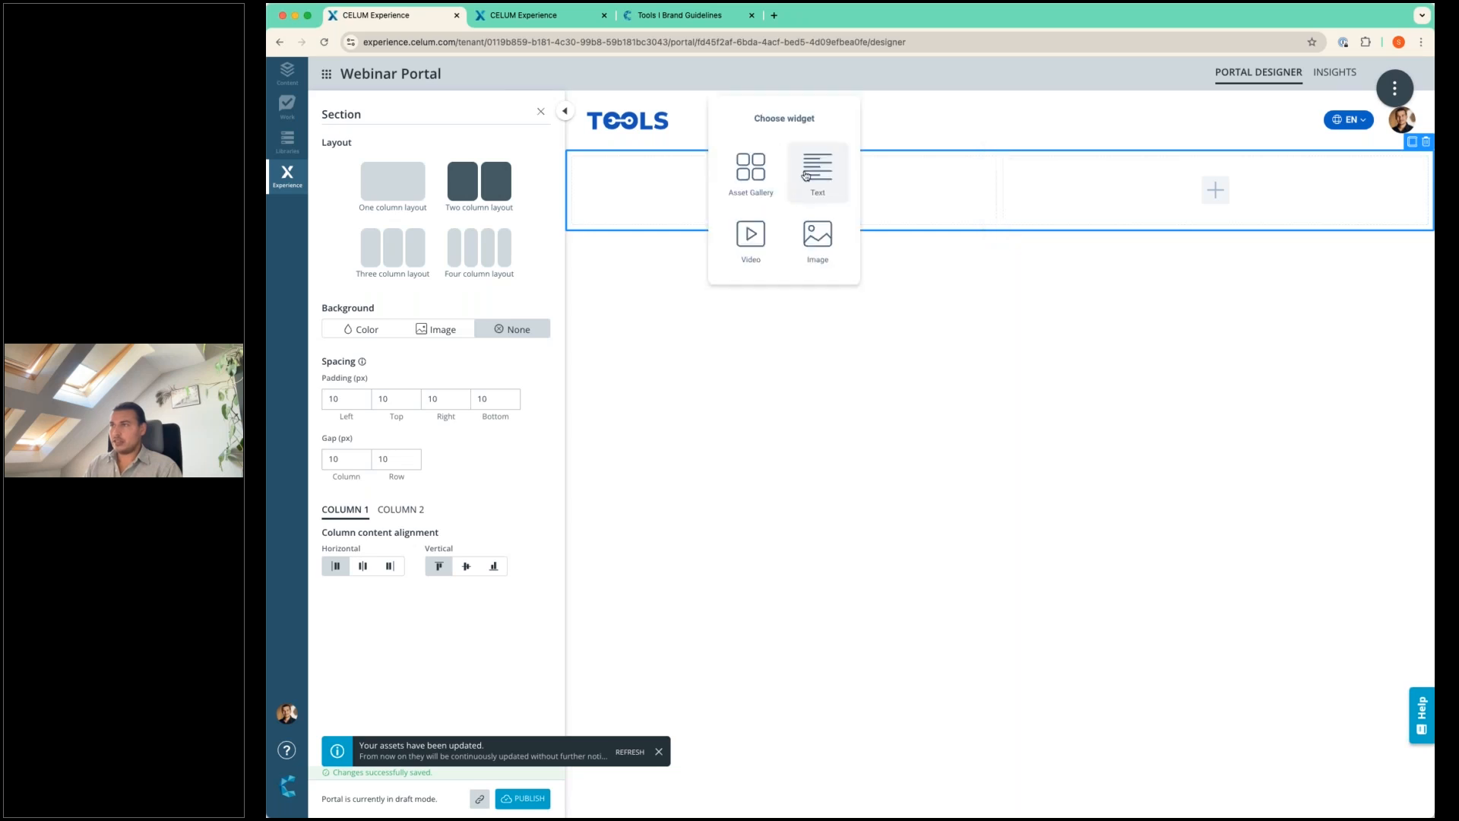
pyautogui.click(806, 175)
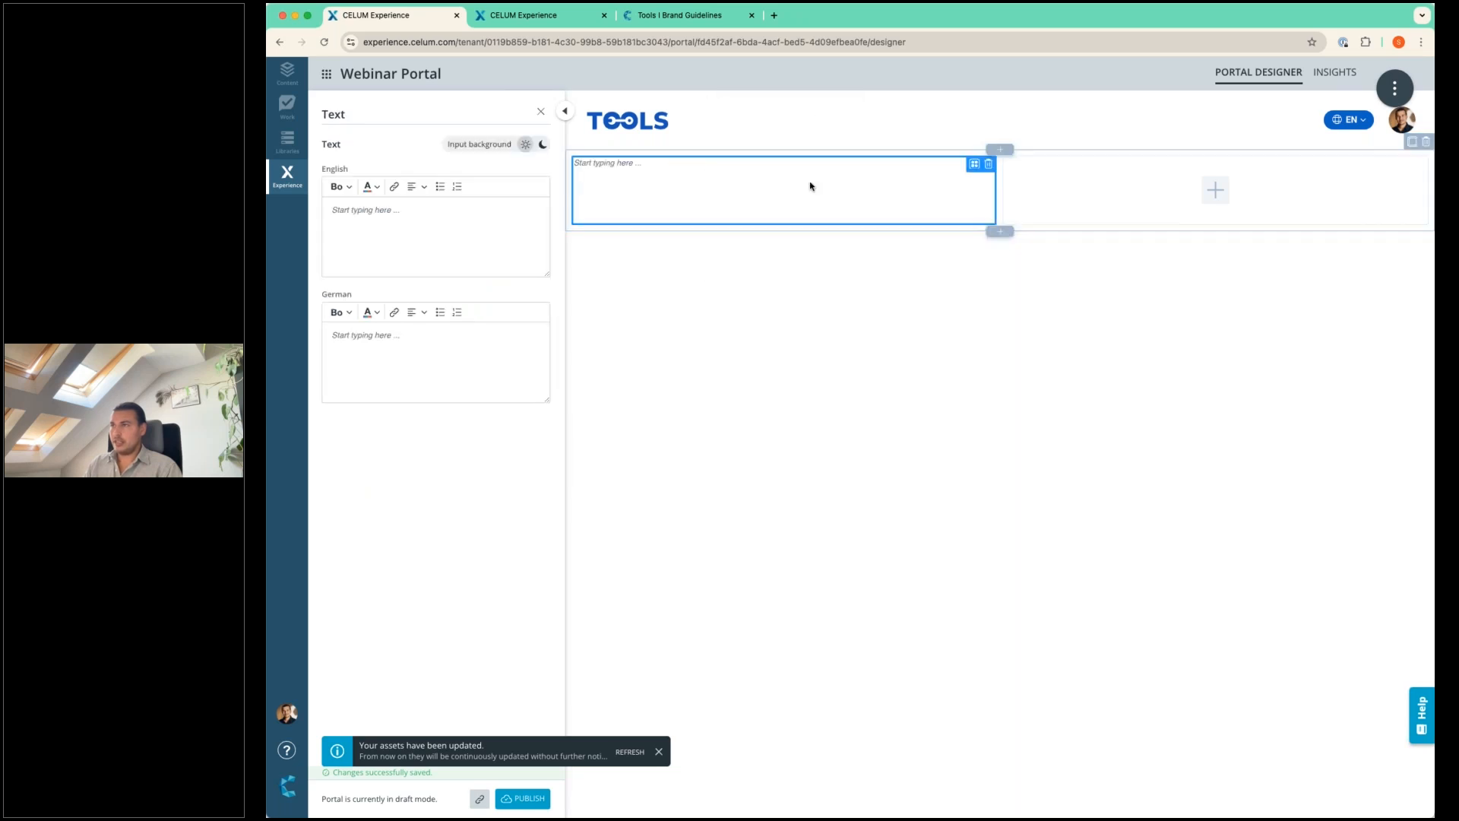
pyautogui.click(1210, 192)
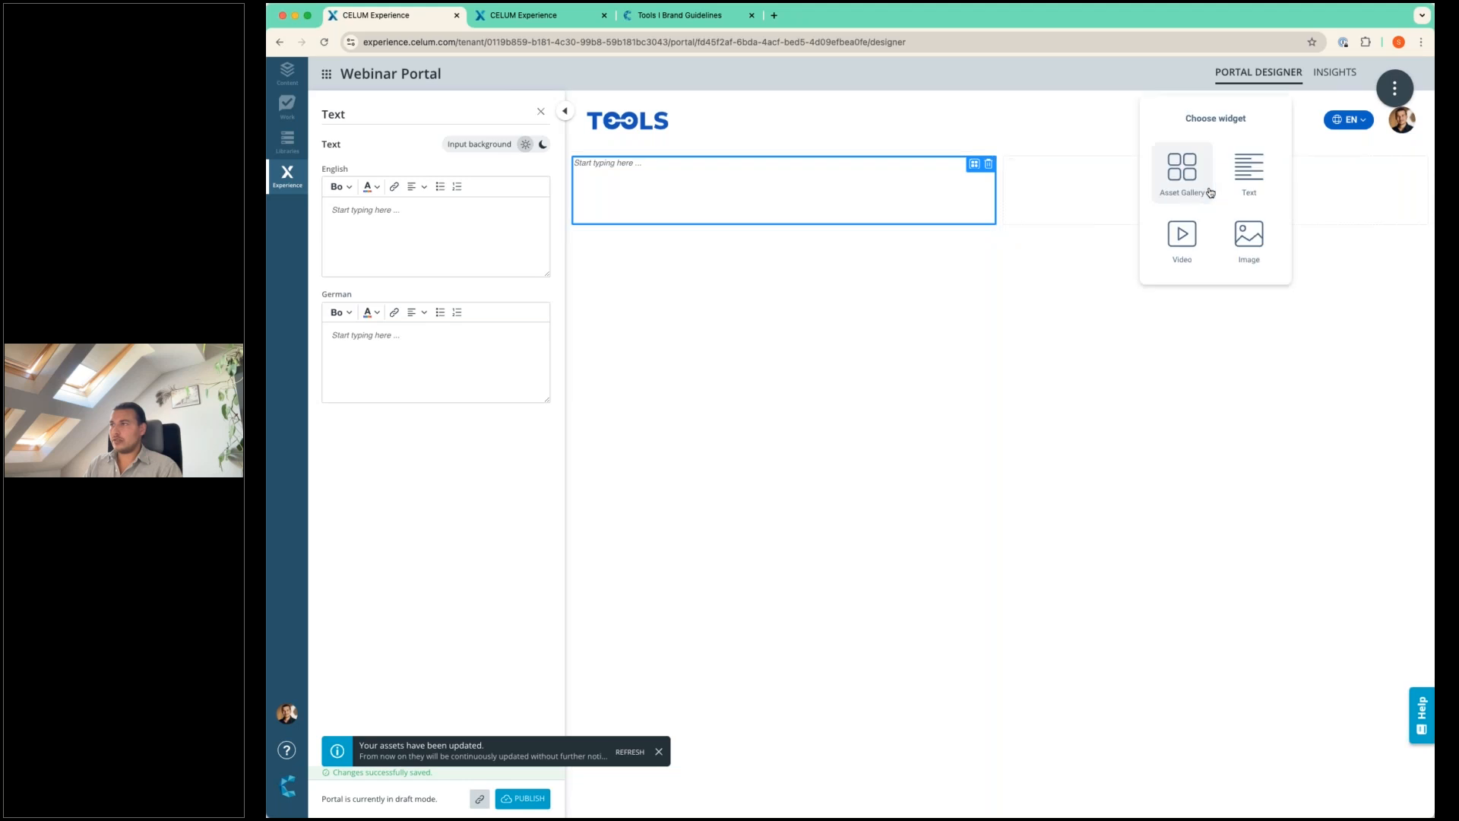
pyautogui.click(1251, 240)
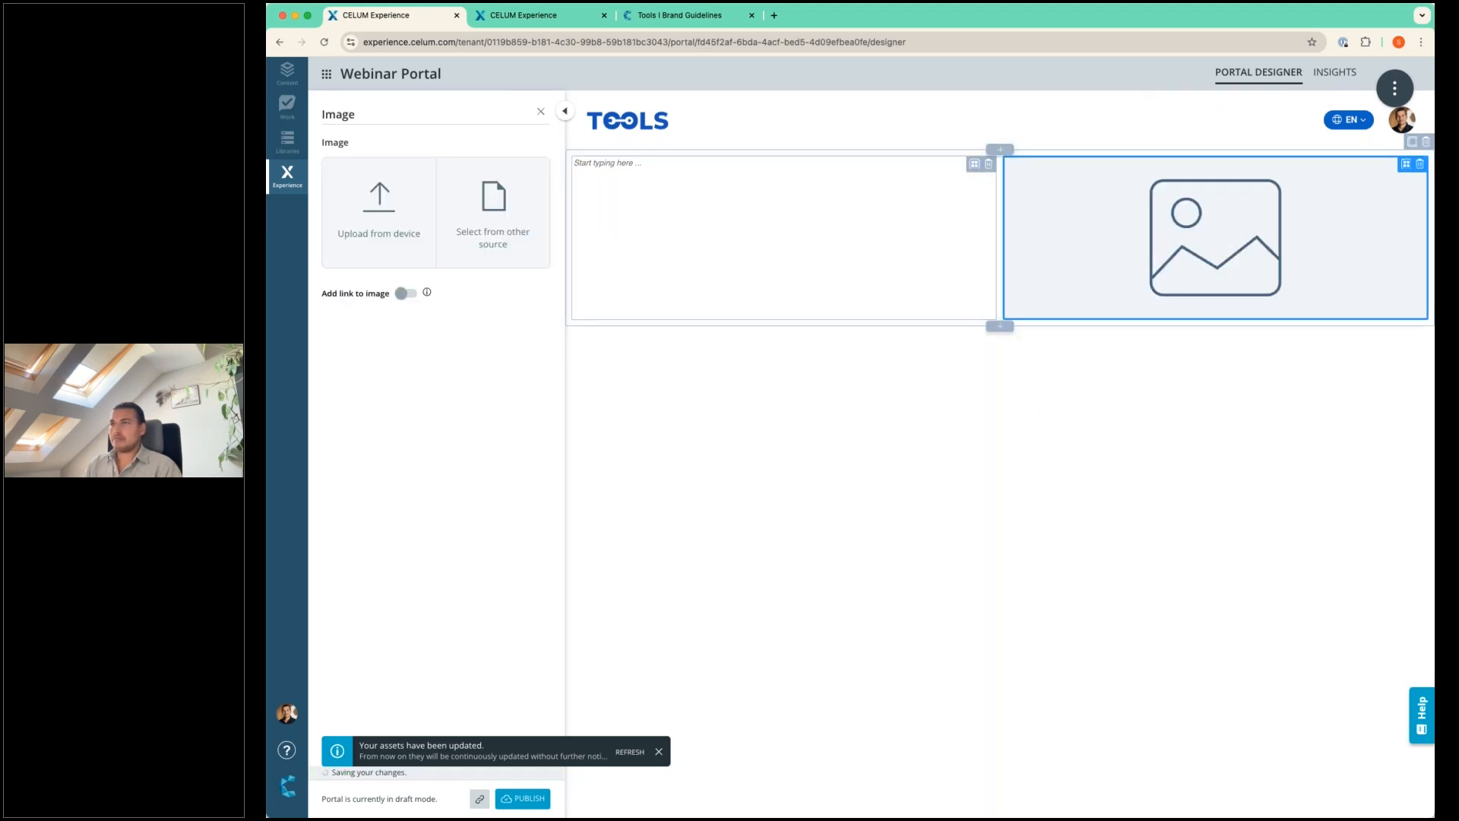
# Copy the heading "MAKE BRANDS UNDERSTOOD AND THRIVE" from the published Tools portal into the first column's Text widget as Headline 1.
pyautogui.click(784, 237)
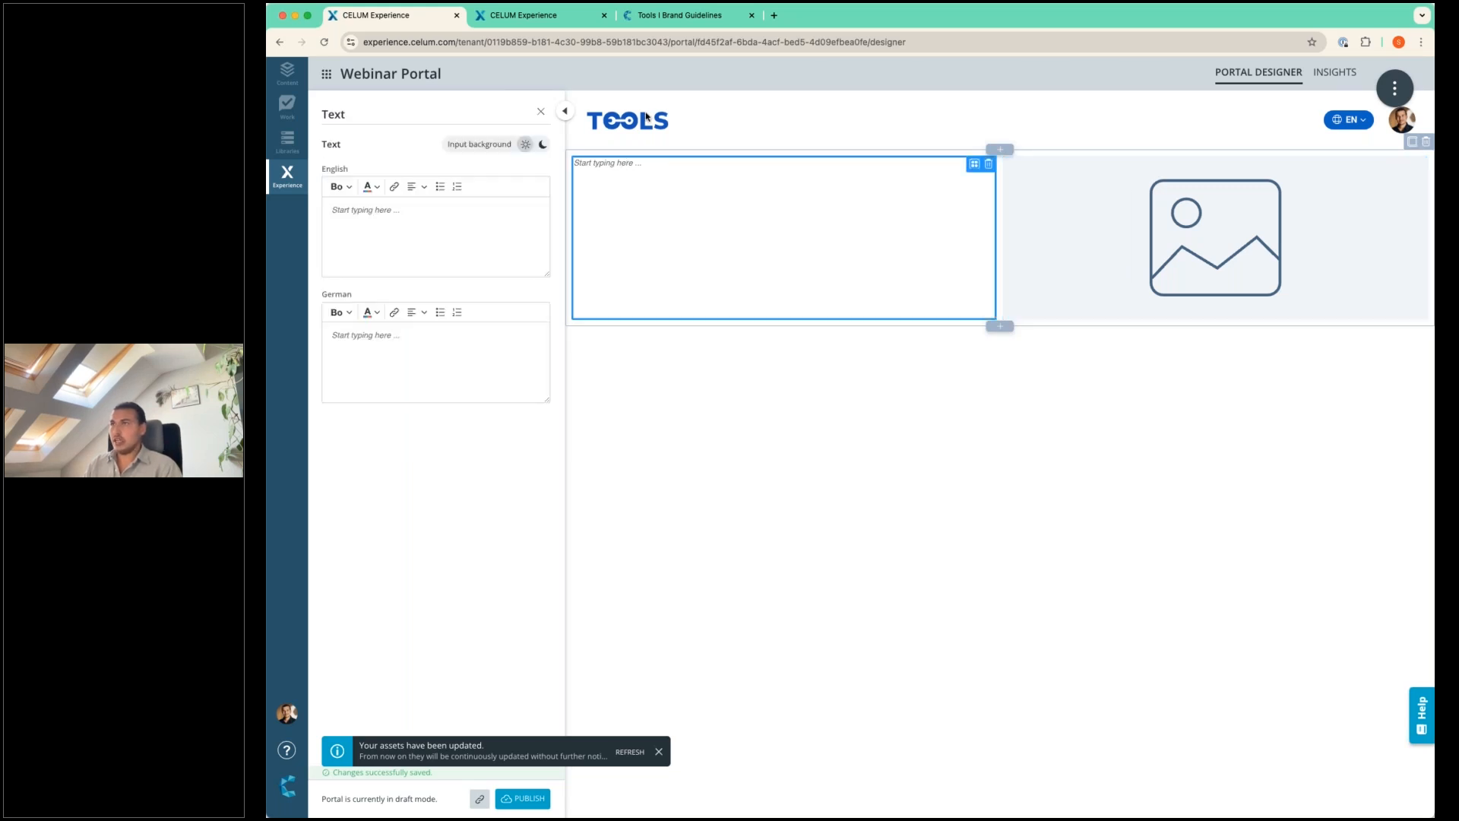
pyautogui.click(689, 16)
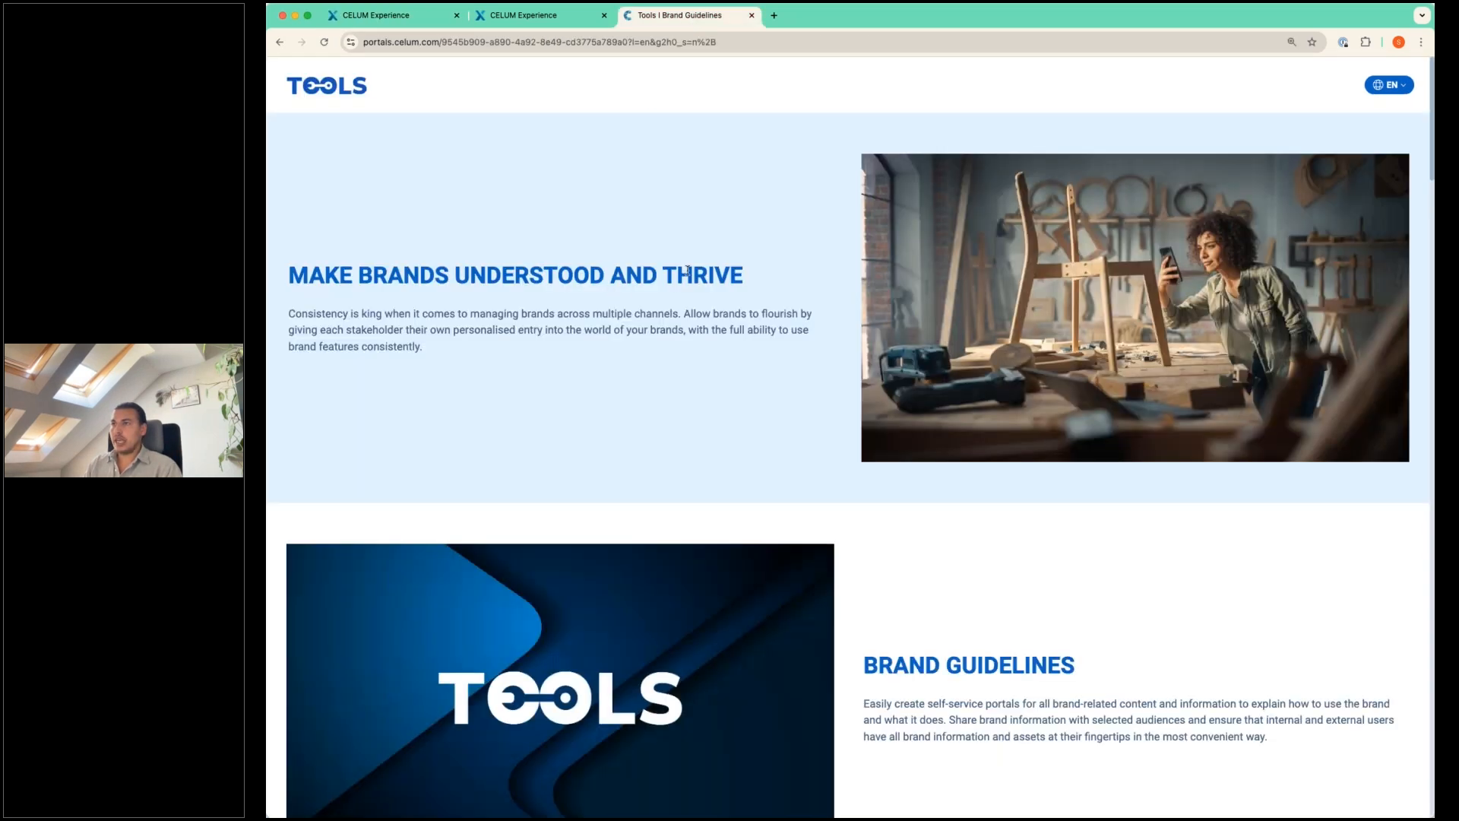
pyautogui.moveTo(741, 272); pyautogui.dragTo(289, 275)
pyautogui.press('super+c')
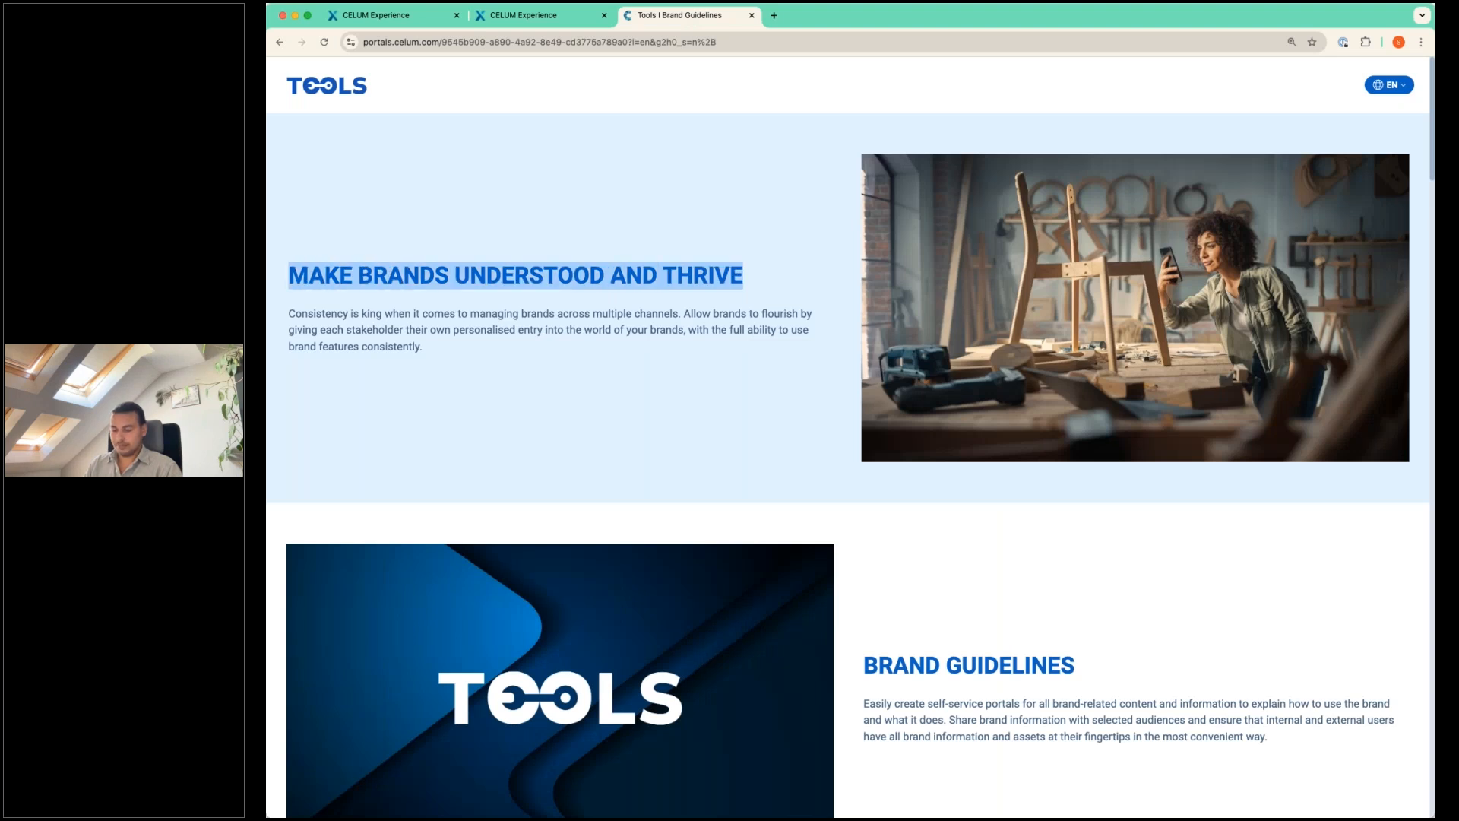
pyautogui.click(414, 21)
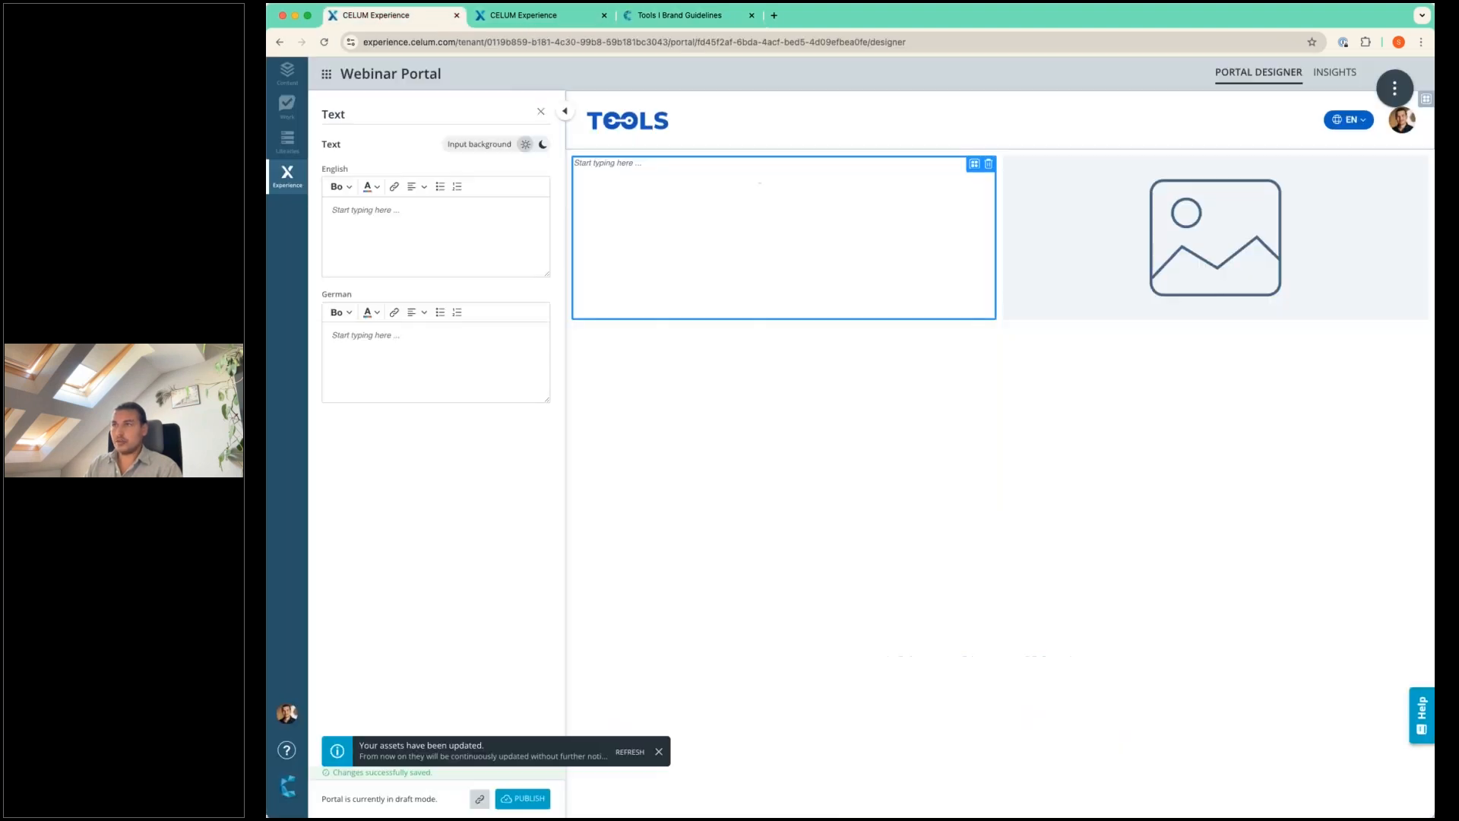
pyautogui.click(616, 164)
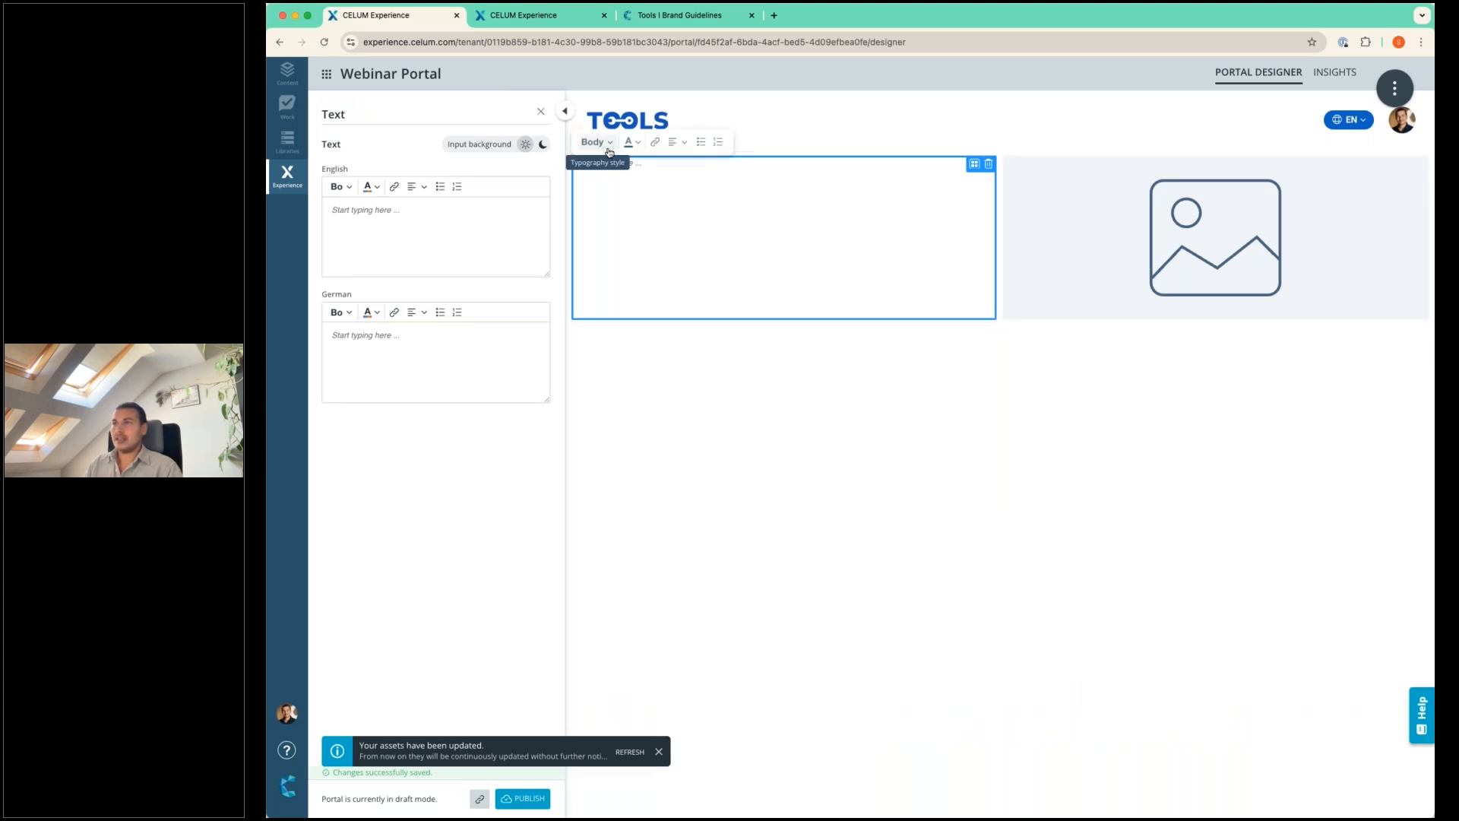
pyautogui.click(608, 152)
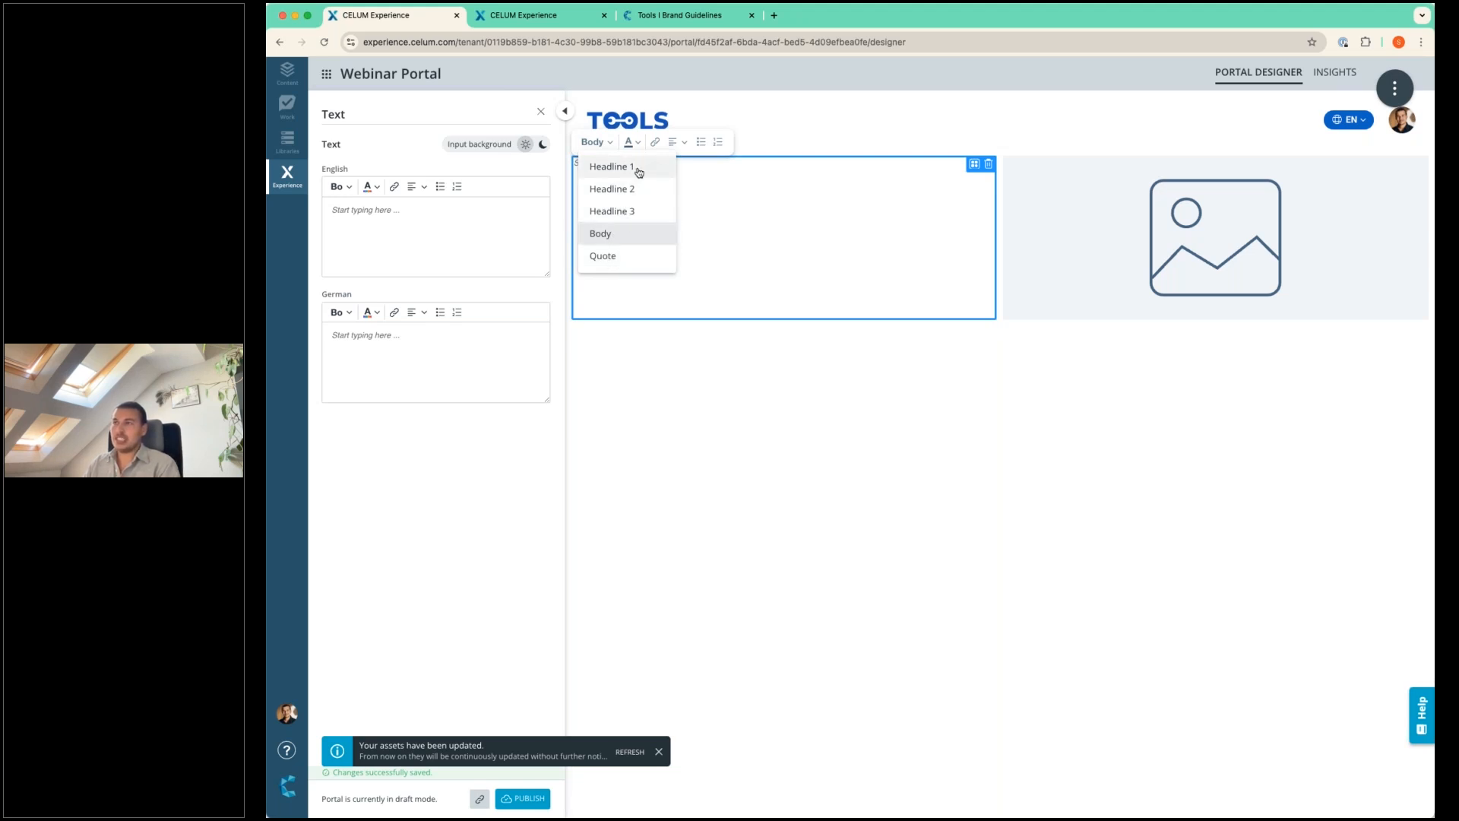
pyautogui.click(638, 171)
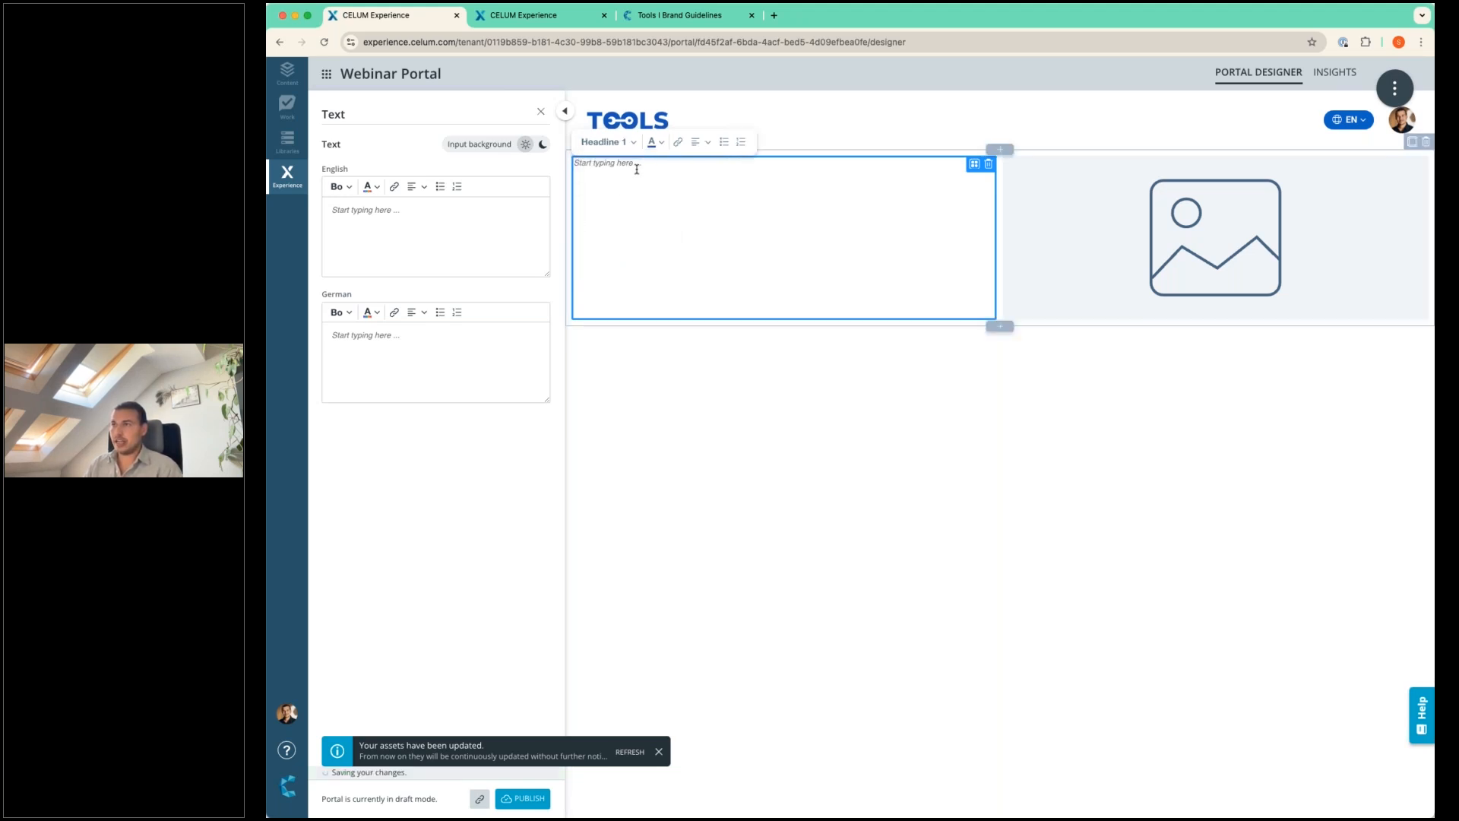
pyautogui.press('super+v')
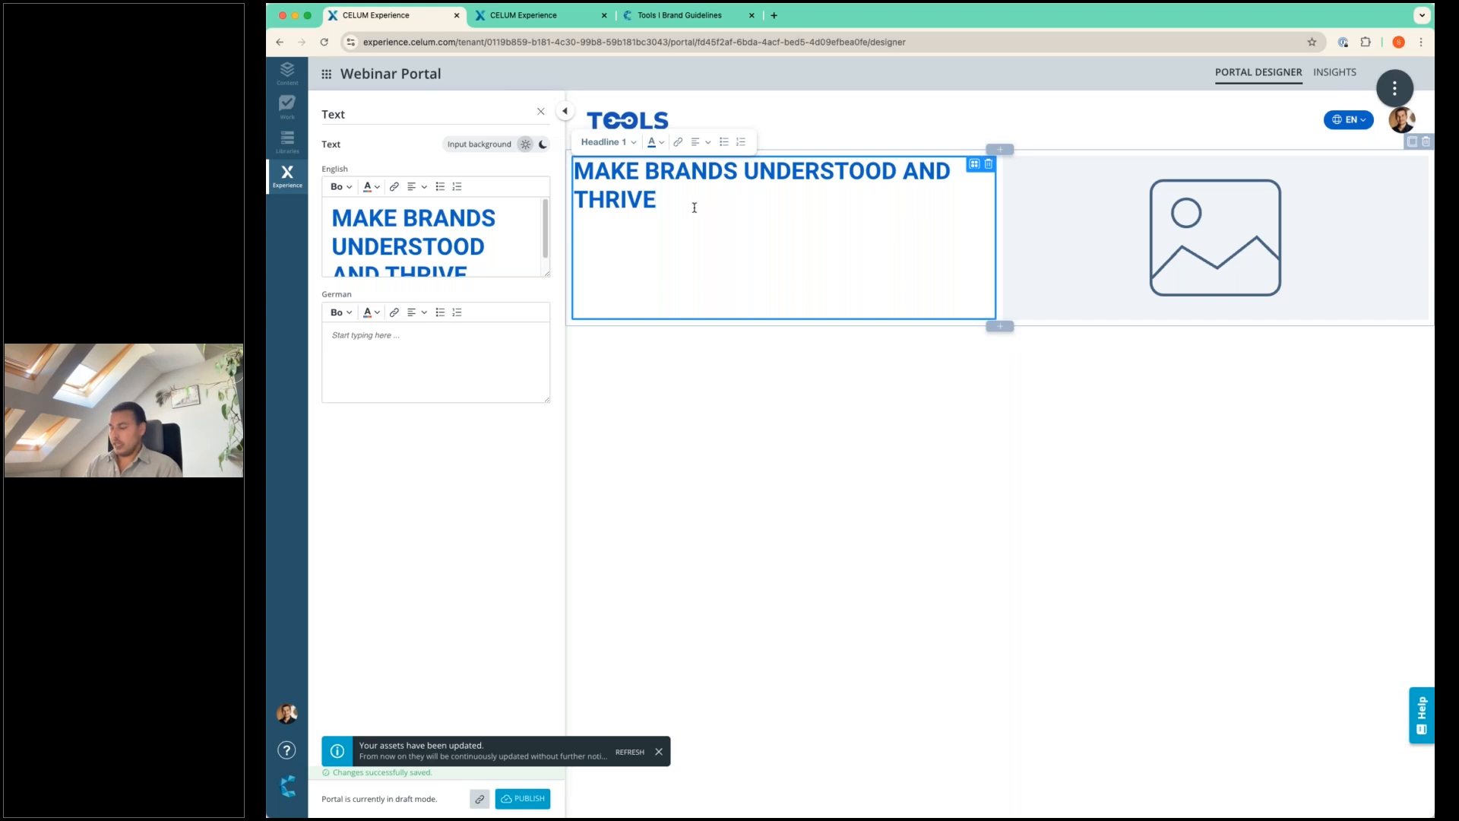
# Copy the "Consistency is king" paragraph from the published Tools portal and paste it as Body text below the headline.
pyautogui.press('Return')
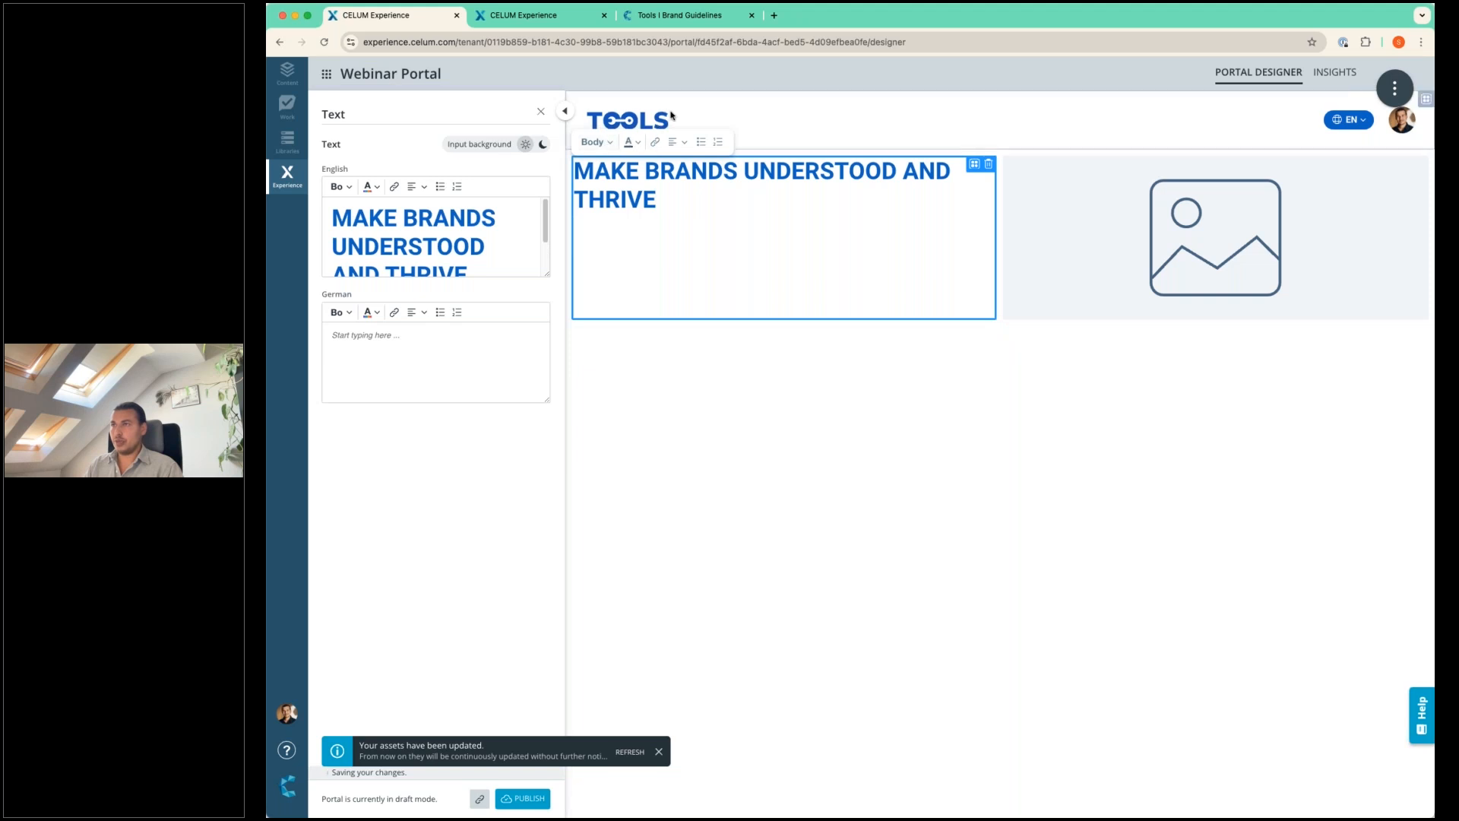
pyautogui.click(702, 17)
pyautogui.moveTo(445, 372); pyautogui.dragTo(292, 308)
pyautogui.press('super+c')
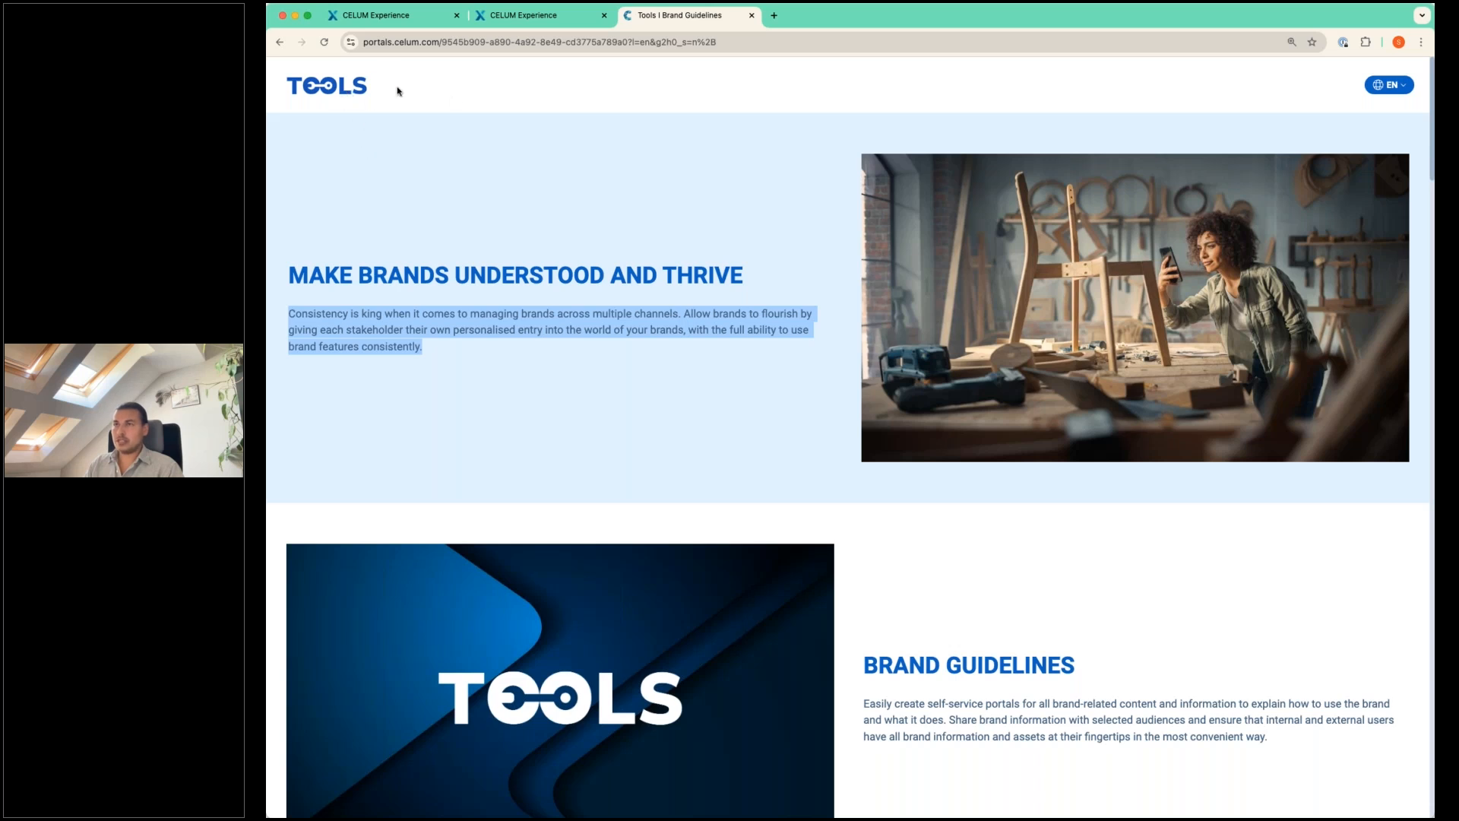
pyautogui.click(386, 16)
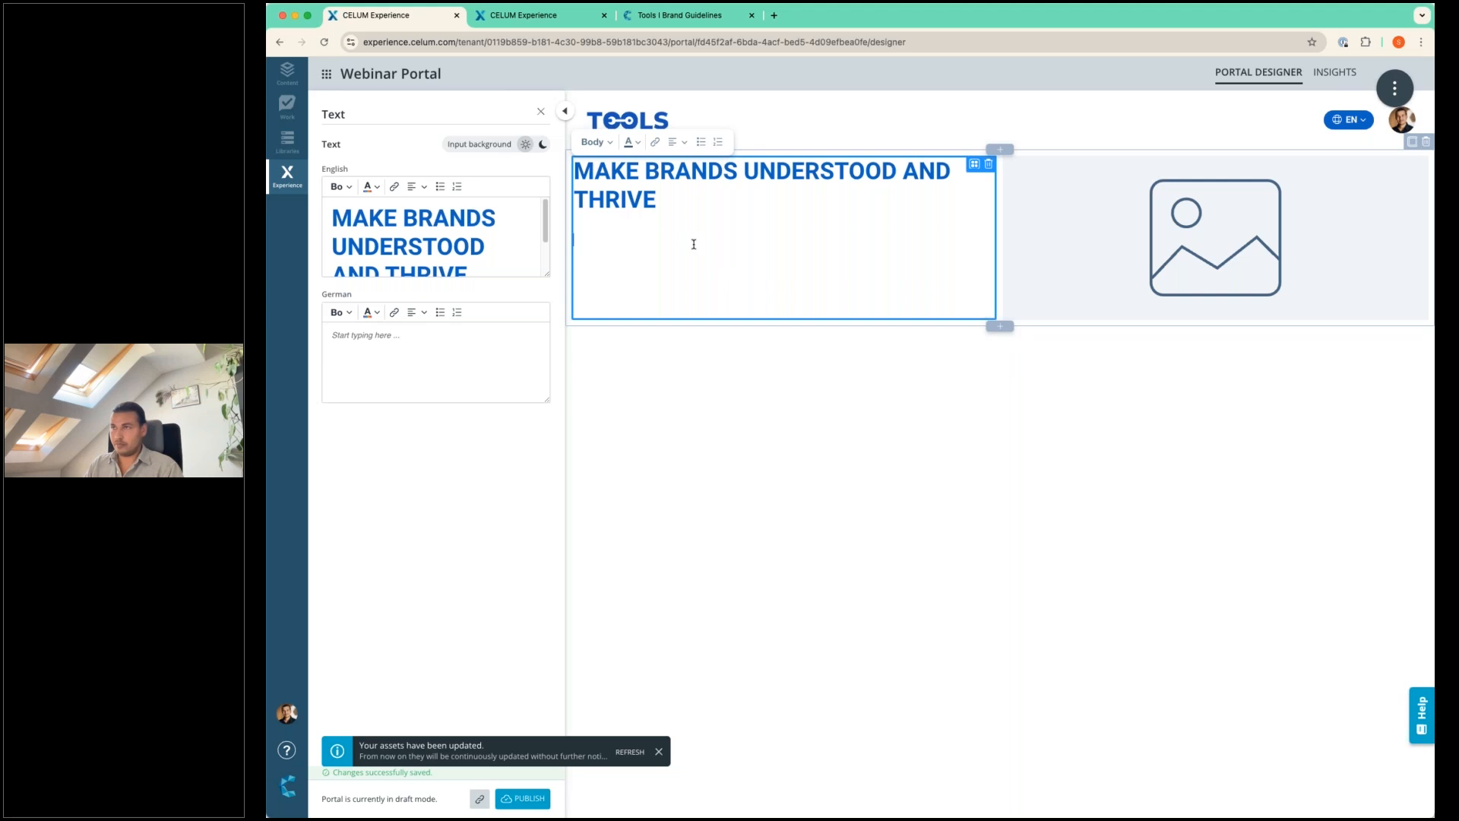
pyautogui.press('super+v')
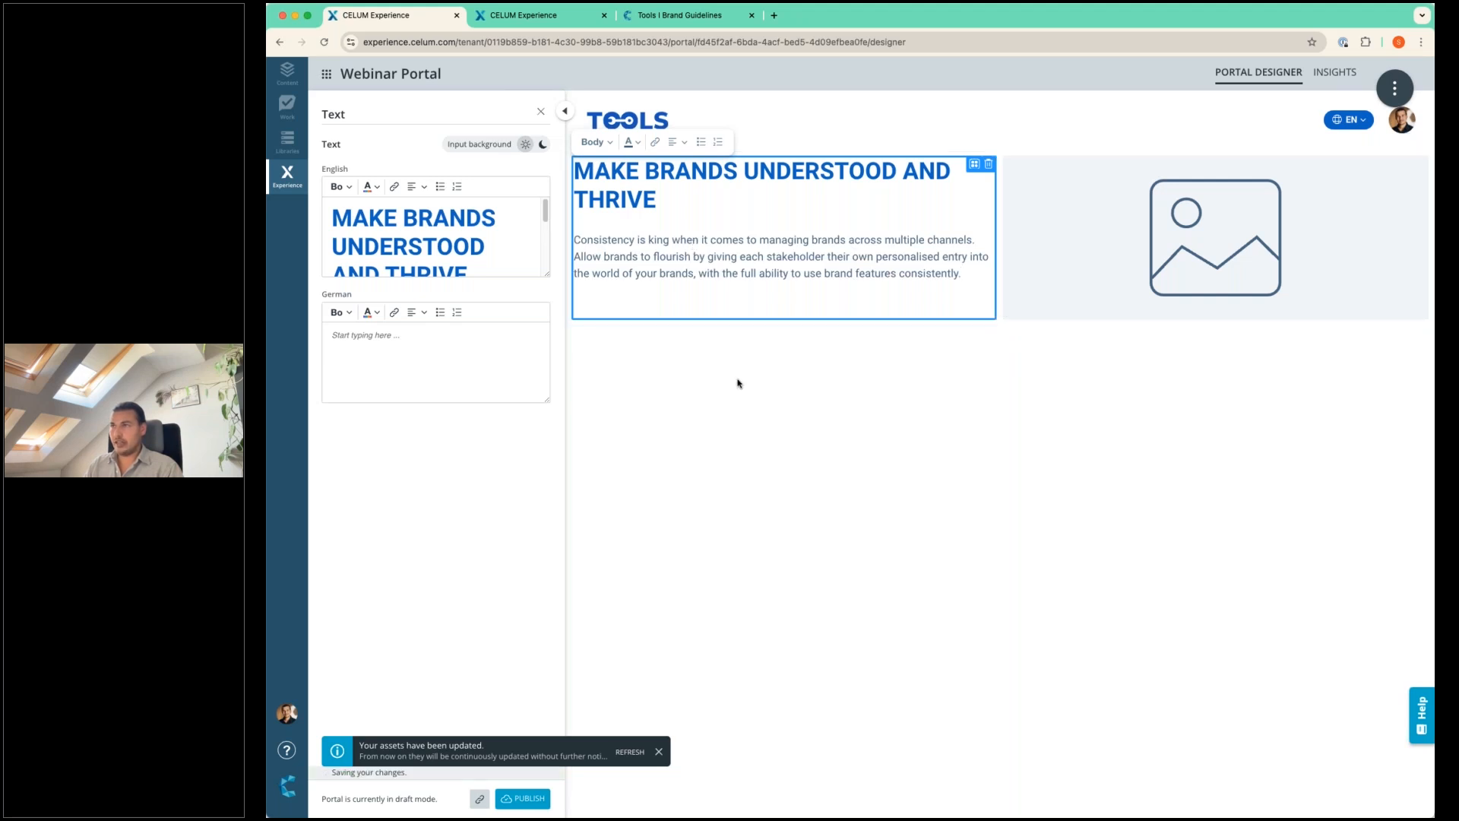
pyautogui.click(737, 383)
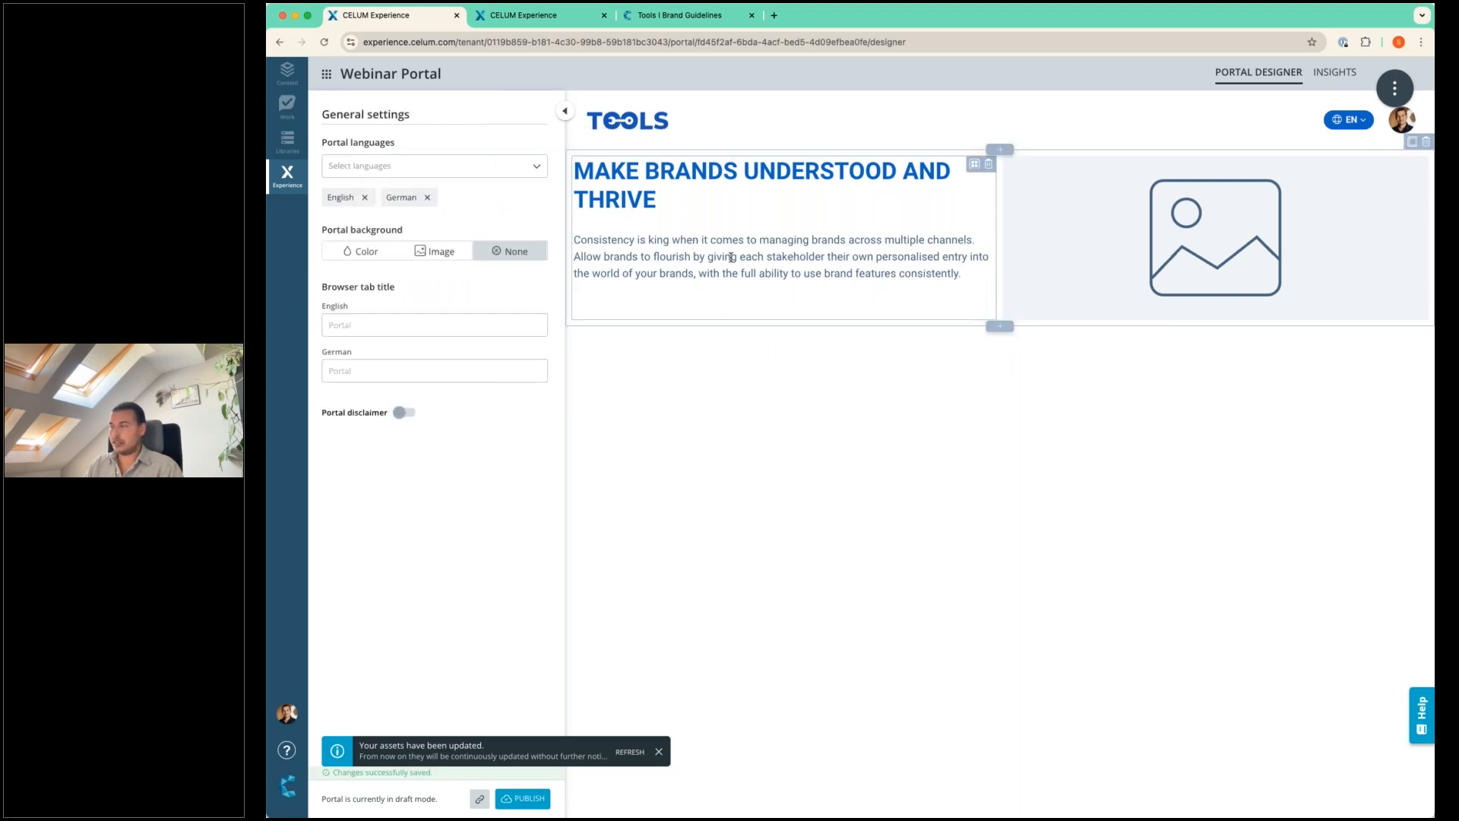
# Fill the Image widget with the pexels-suntorn-somtong hand tools photo from the Brand Assets SUMMIT library and view its variant options.
pyautogui.click(1232, 237)
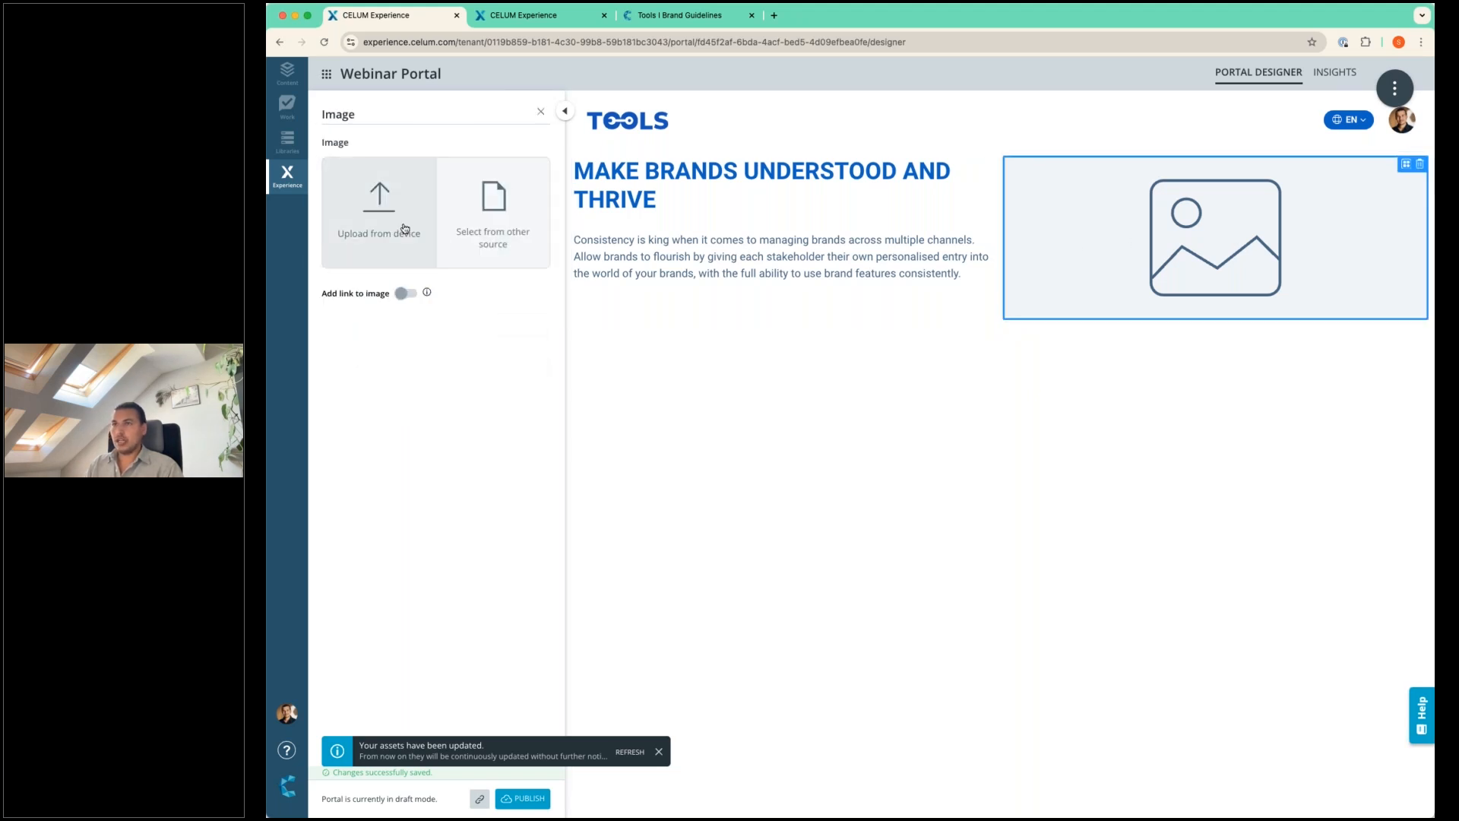
pyautogui.click(494, 217)
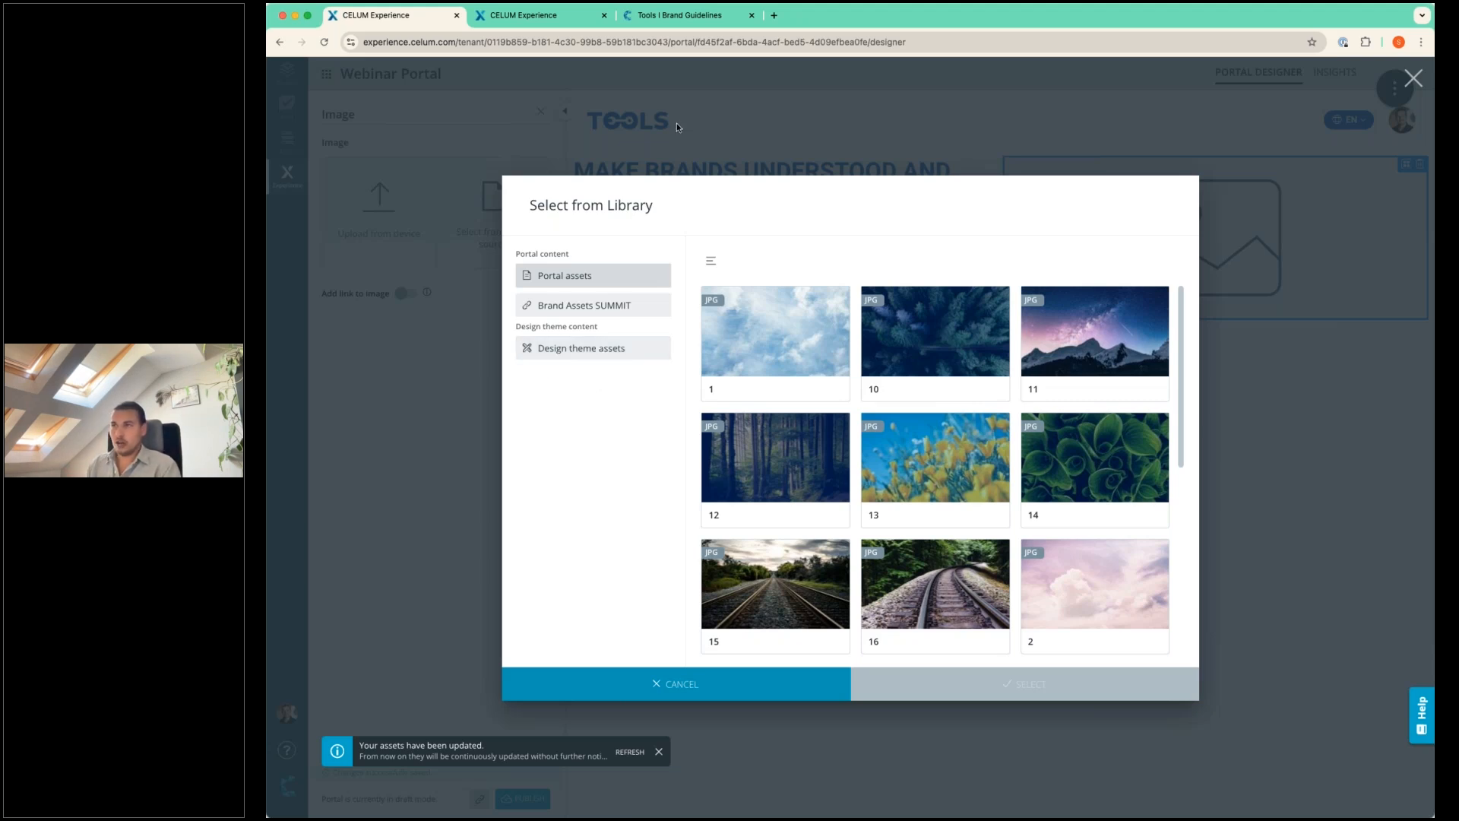
pyautogui.click(617, 307)
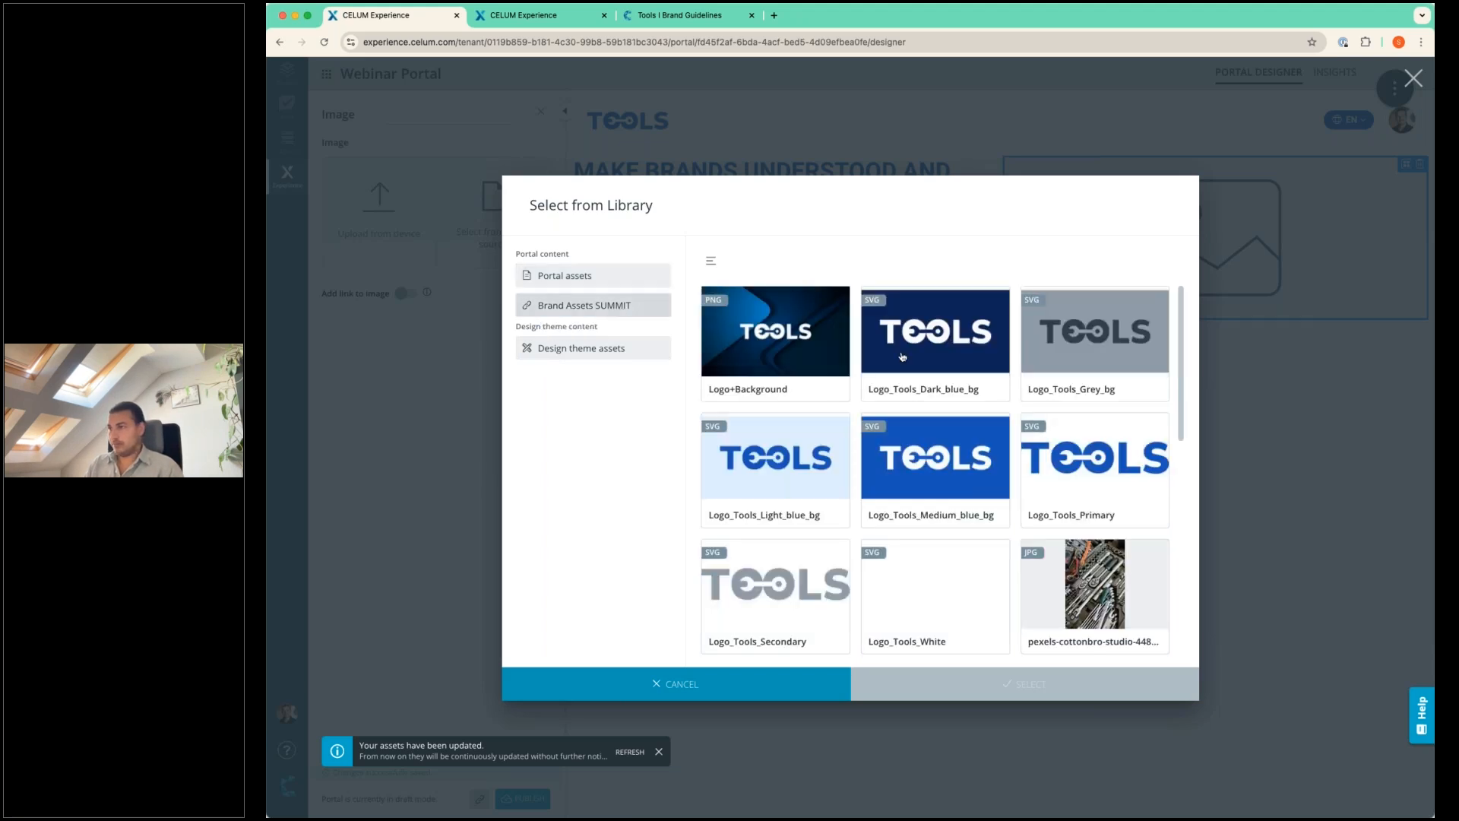
pyautogui.scroll(-1, 913, 350)
pyautogui.scroll(-4, 913, 350)
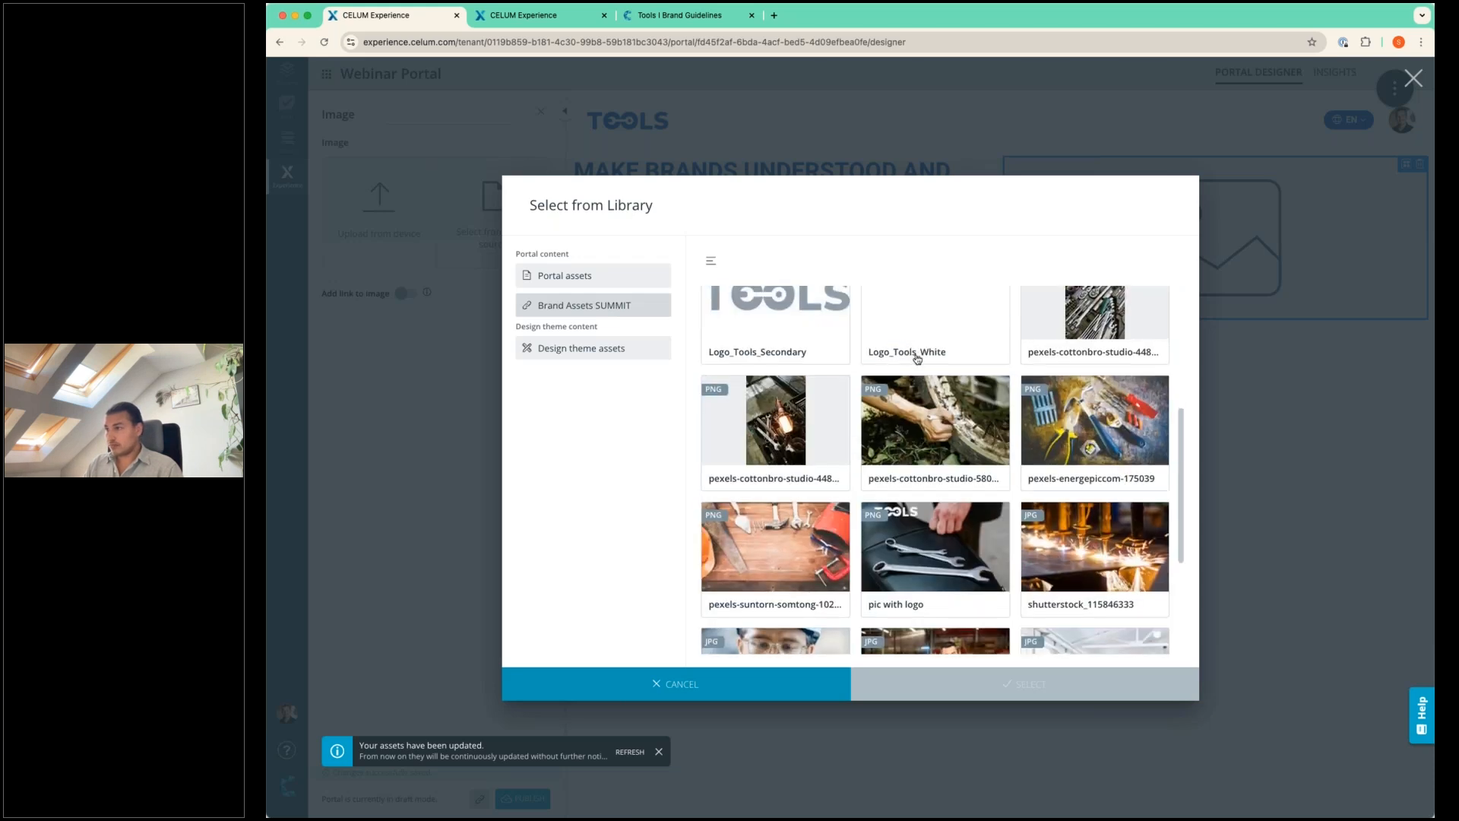
pyautogui.scroll(-1, 908, 408)
pyautogui.click(805, 481)
pyautogui.click(937, 675)
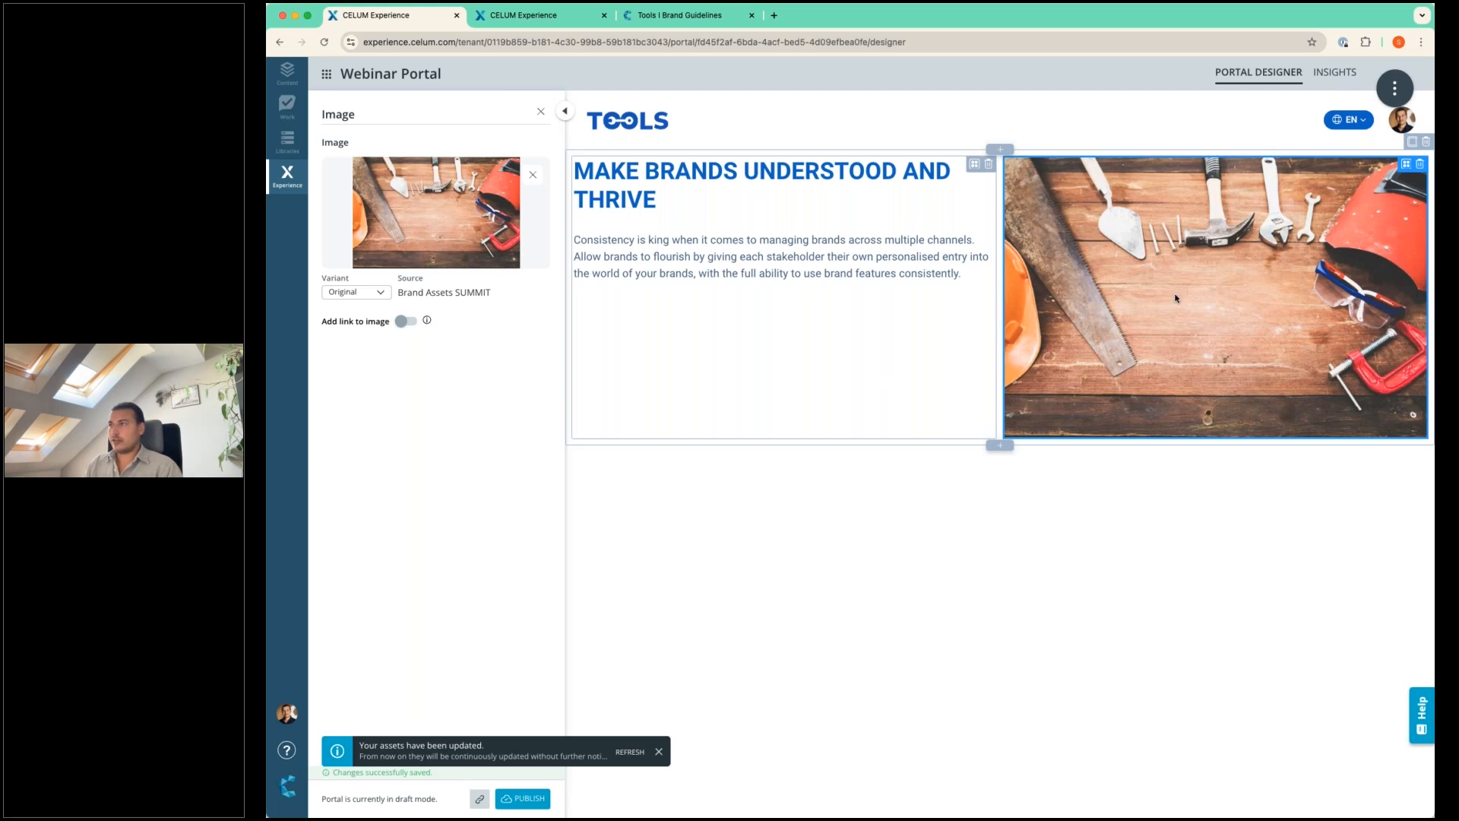
pyautogui.click(370, 293)
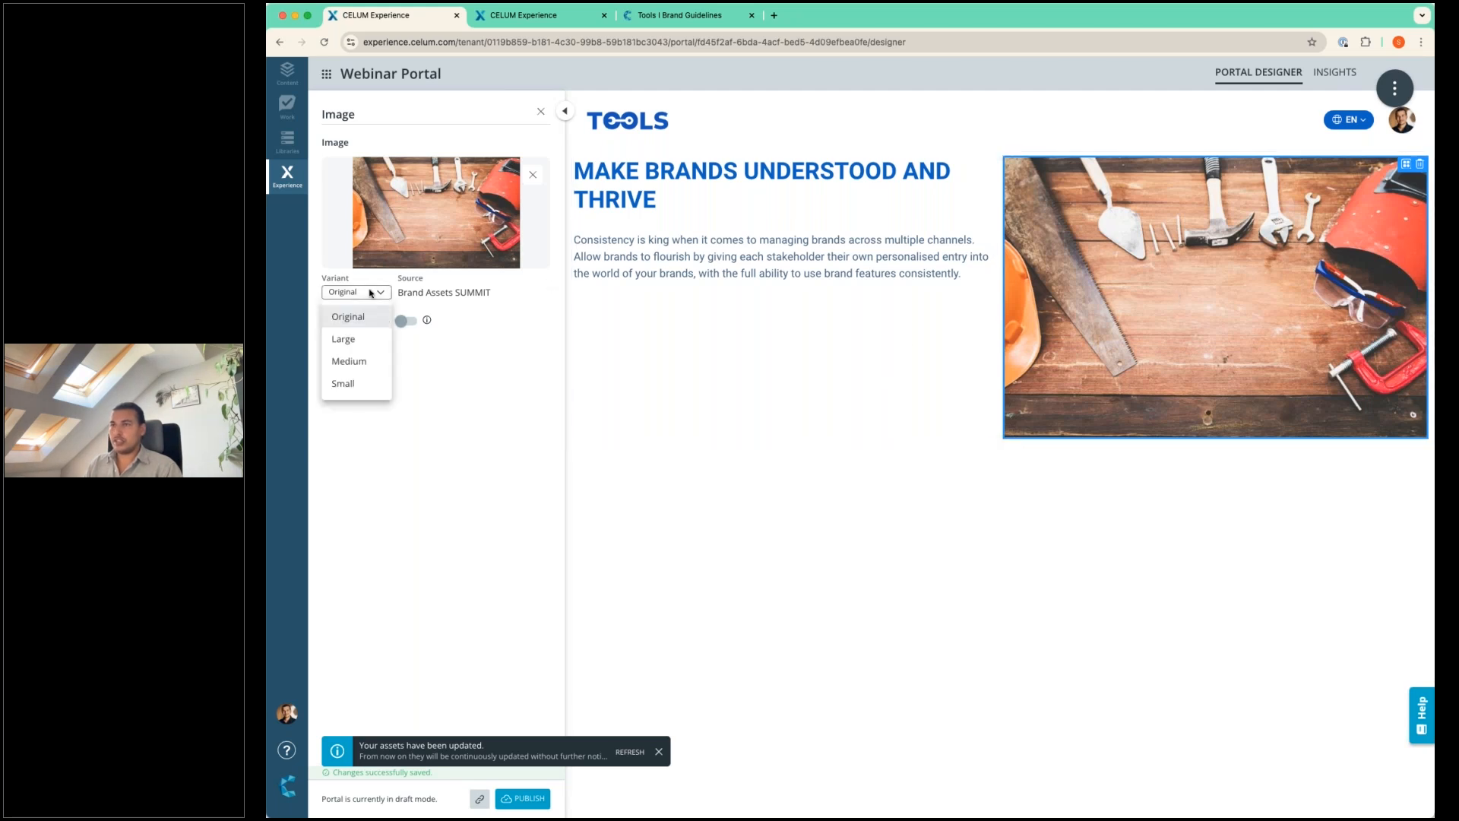
pyautogui.click(370, 293)
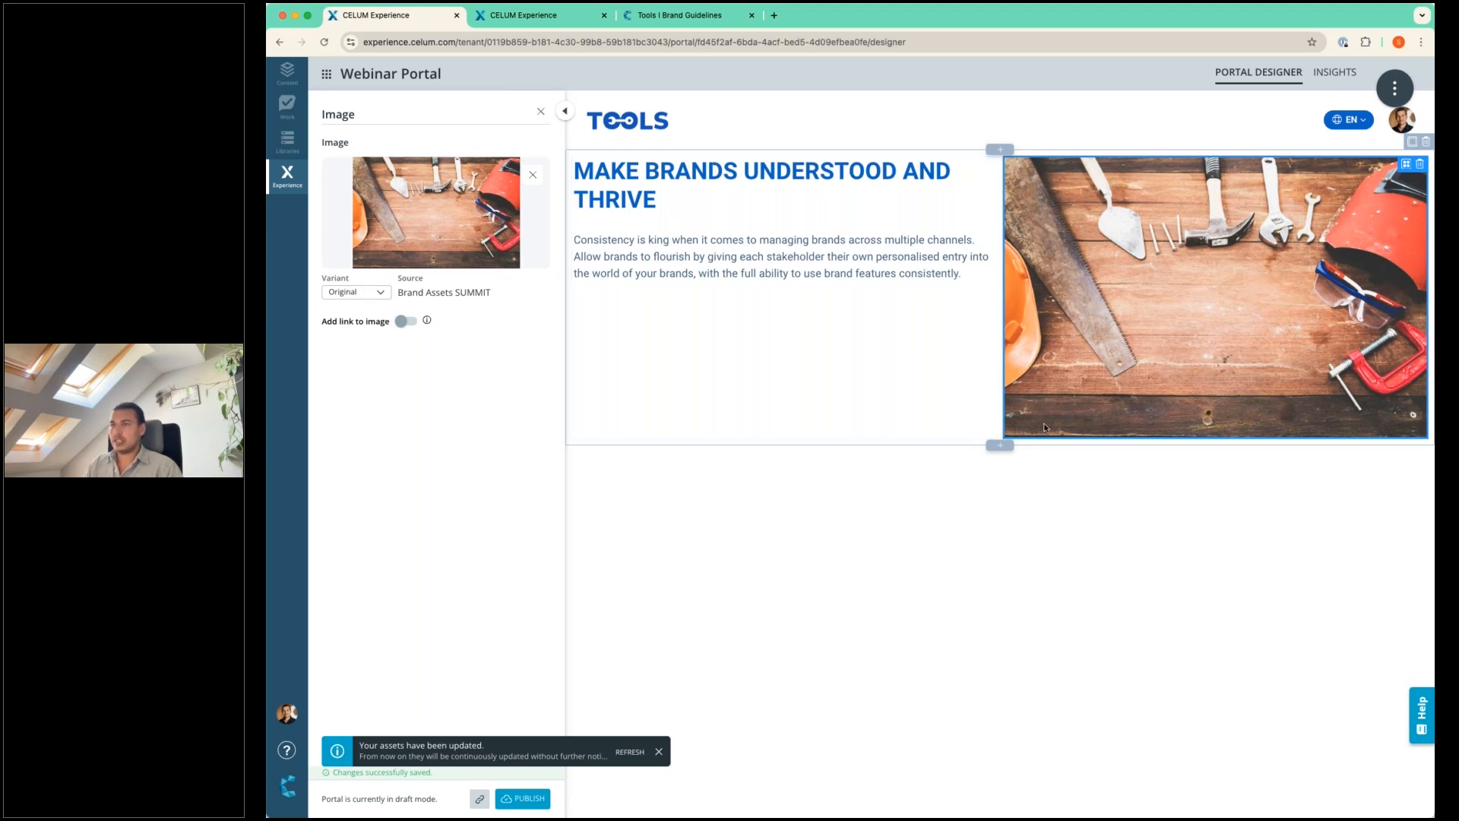
pyautogui.click(938, 503)
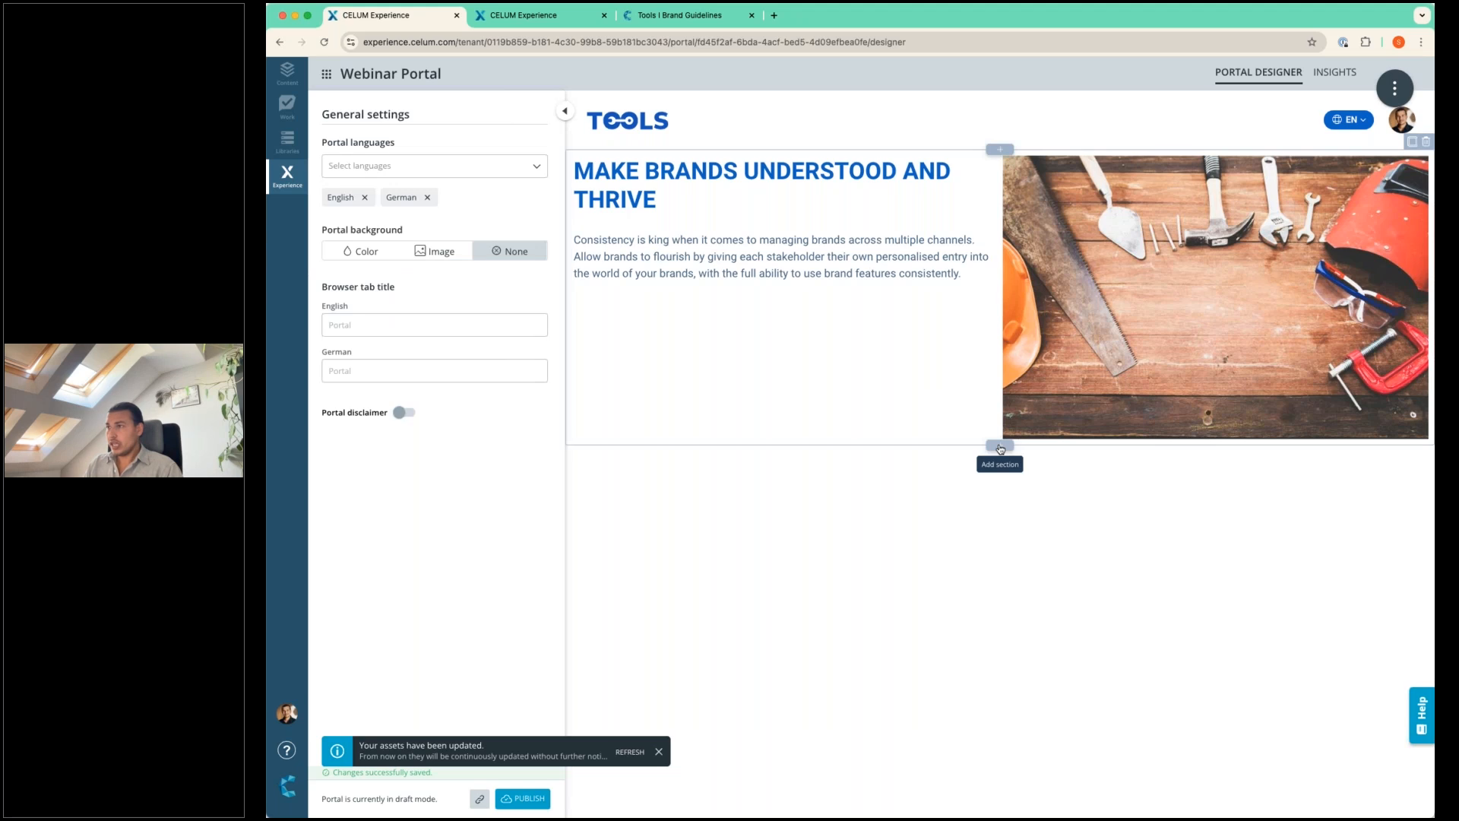
# Add a one-column section below the text and image section and place an Asset Gallery widget in it.
pyautogui.click(999, 448)
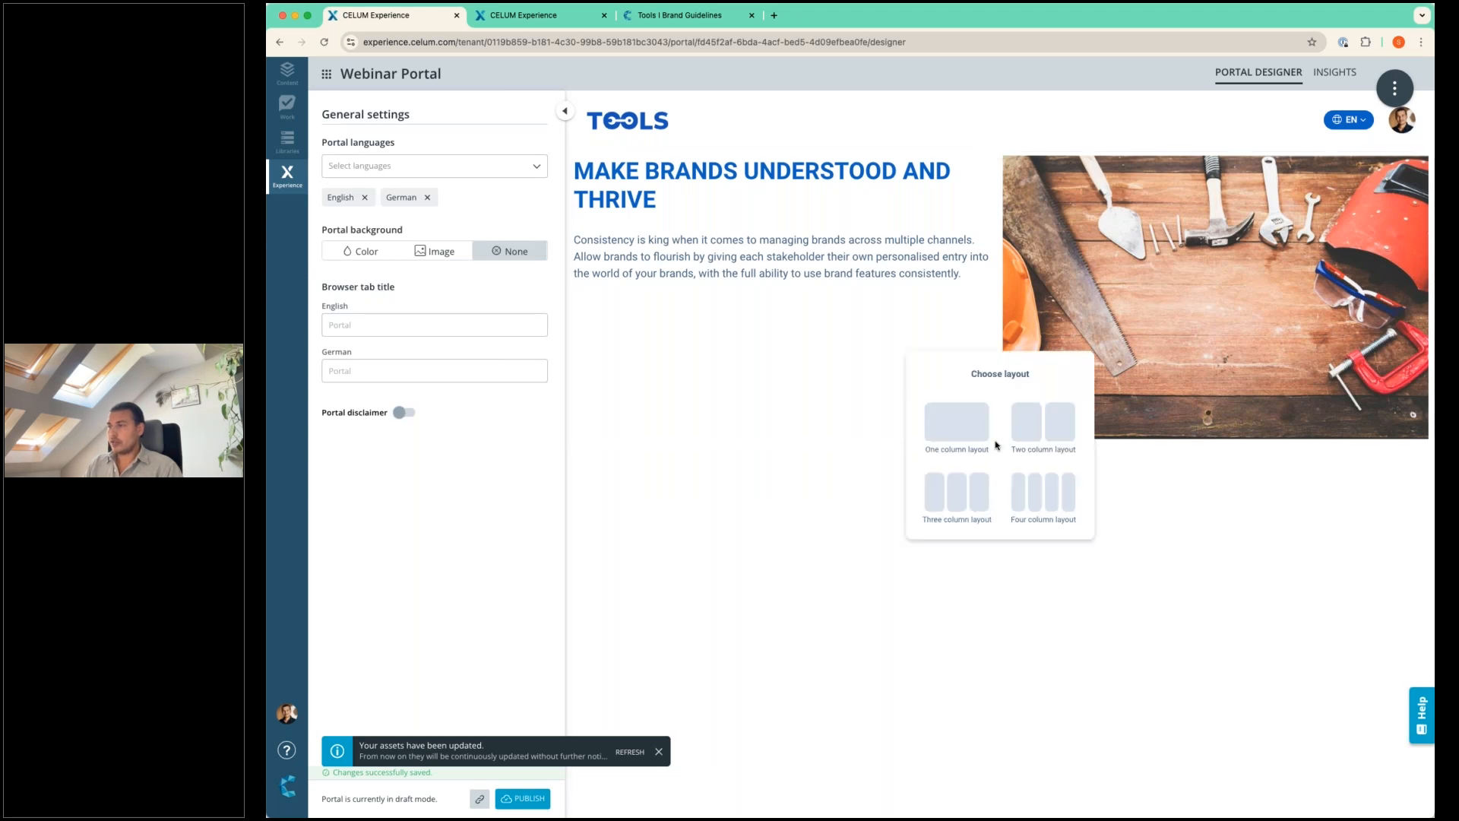
pyautogui.click(965, 427)
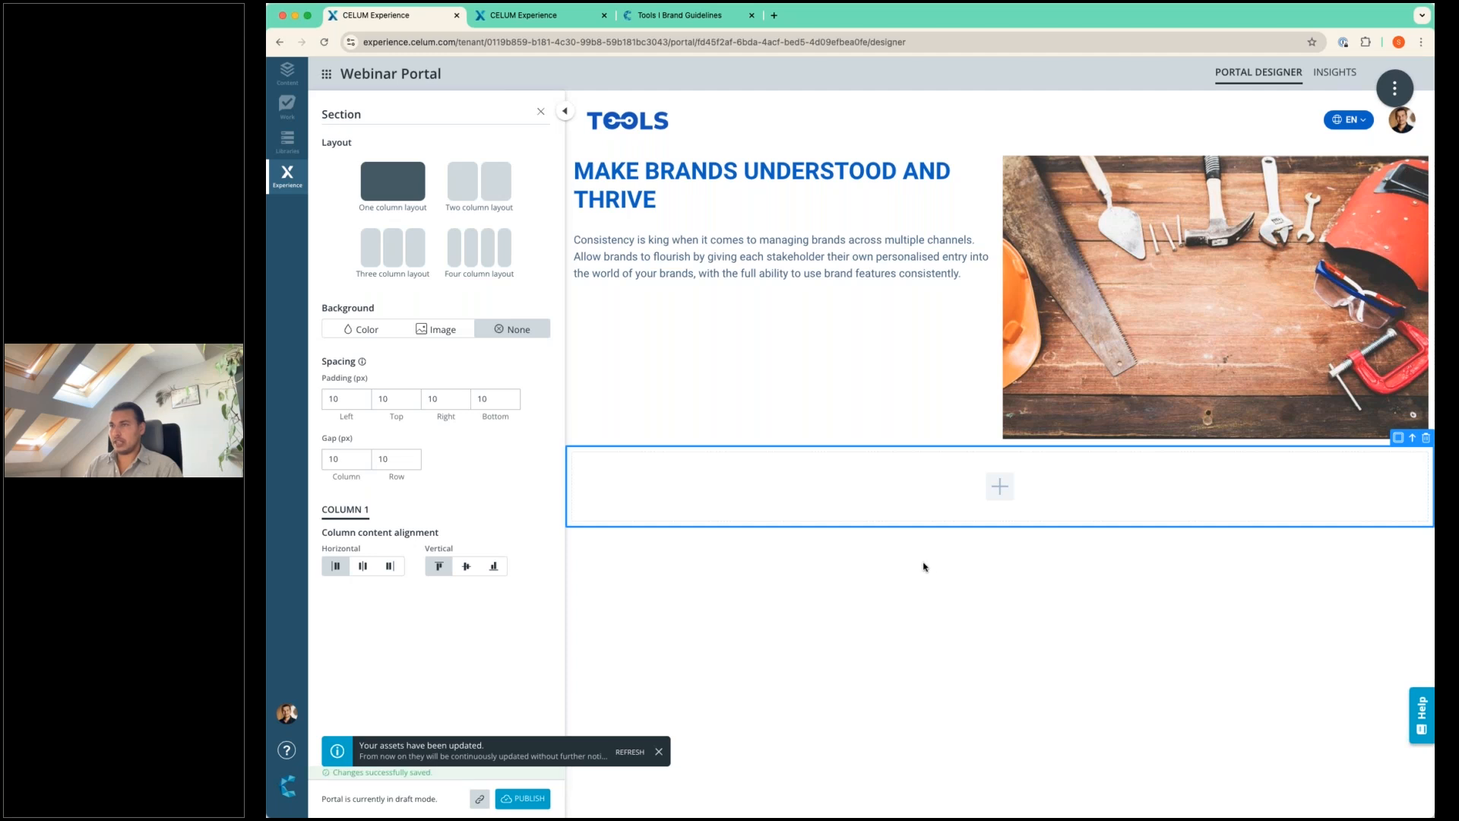
pyautogui.click(996, 492)
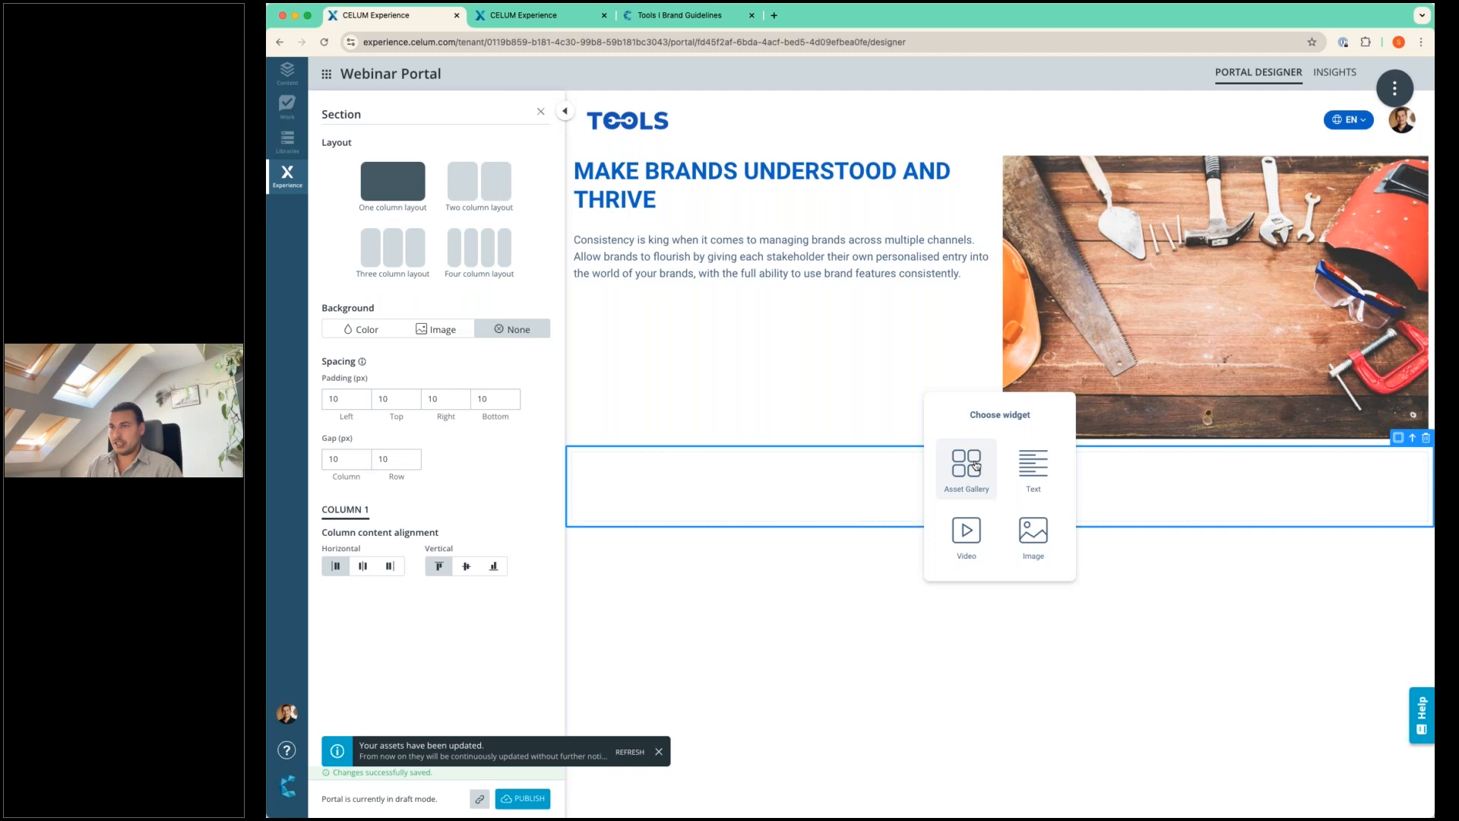
pyautogui.click(976, 465)
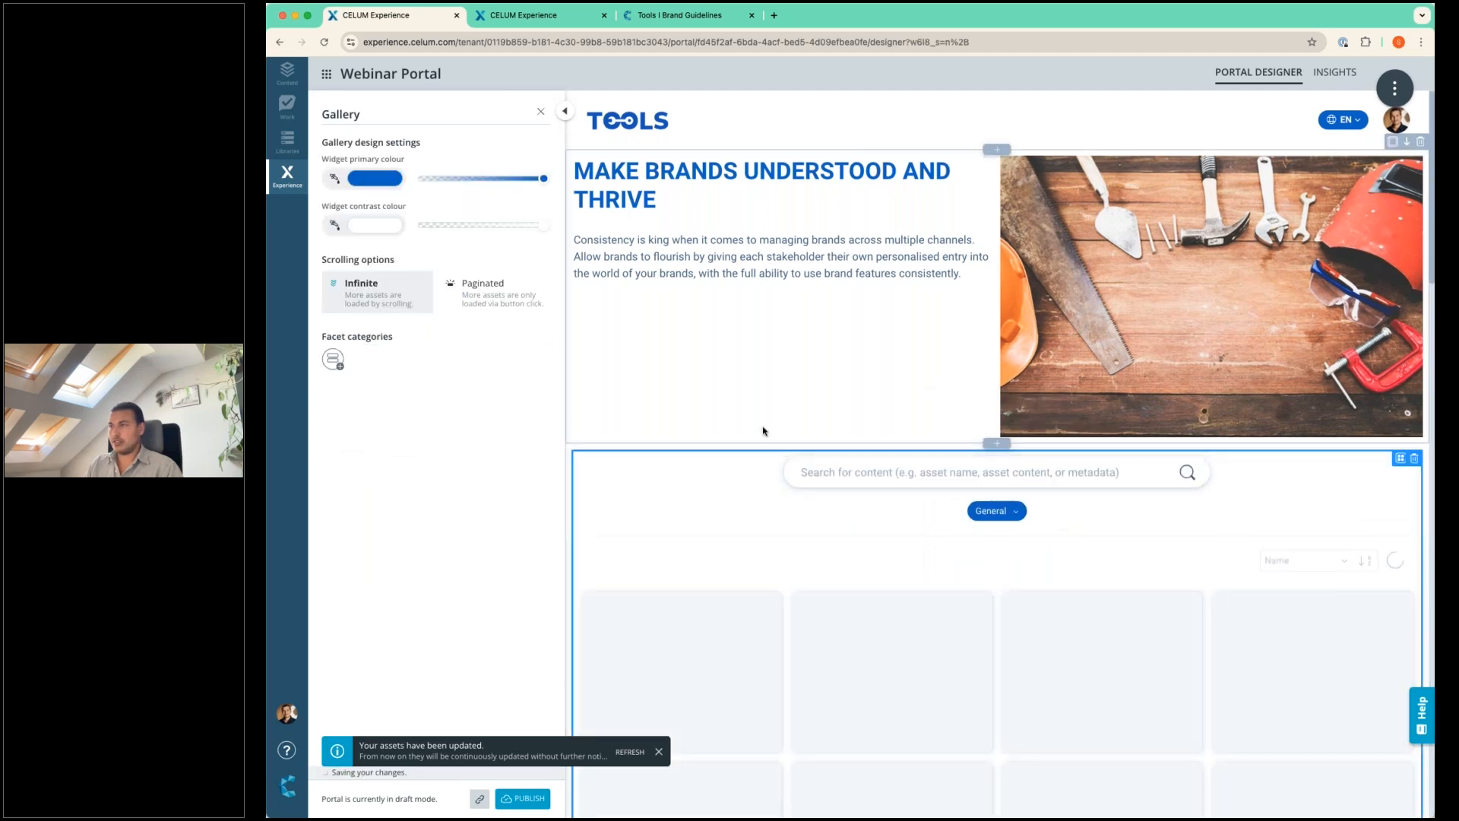
# Look through the assets in the new gallery and dismiss the asset update notification.
pyautogui.scroll(-3, 662, 480)
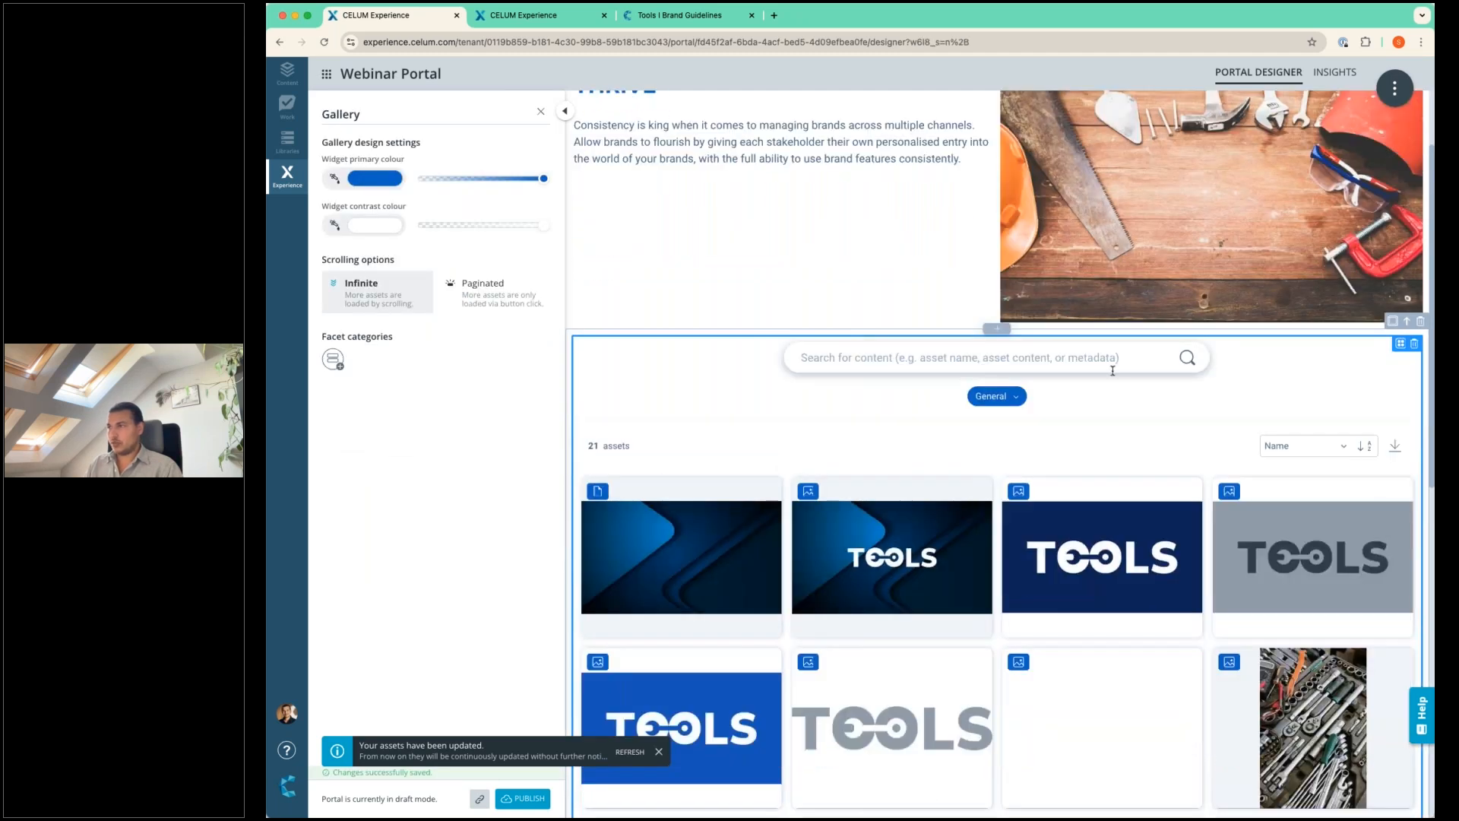
pyautogui.scroll(-4, 804, 355)
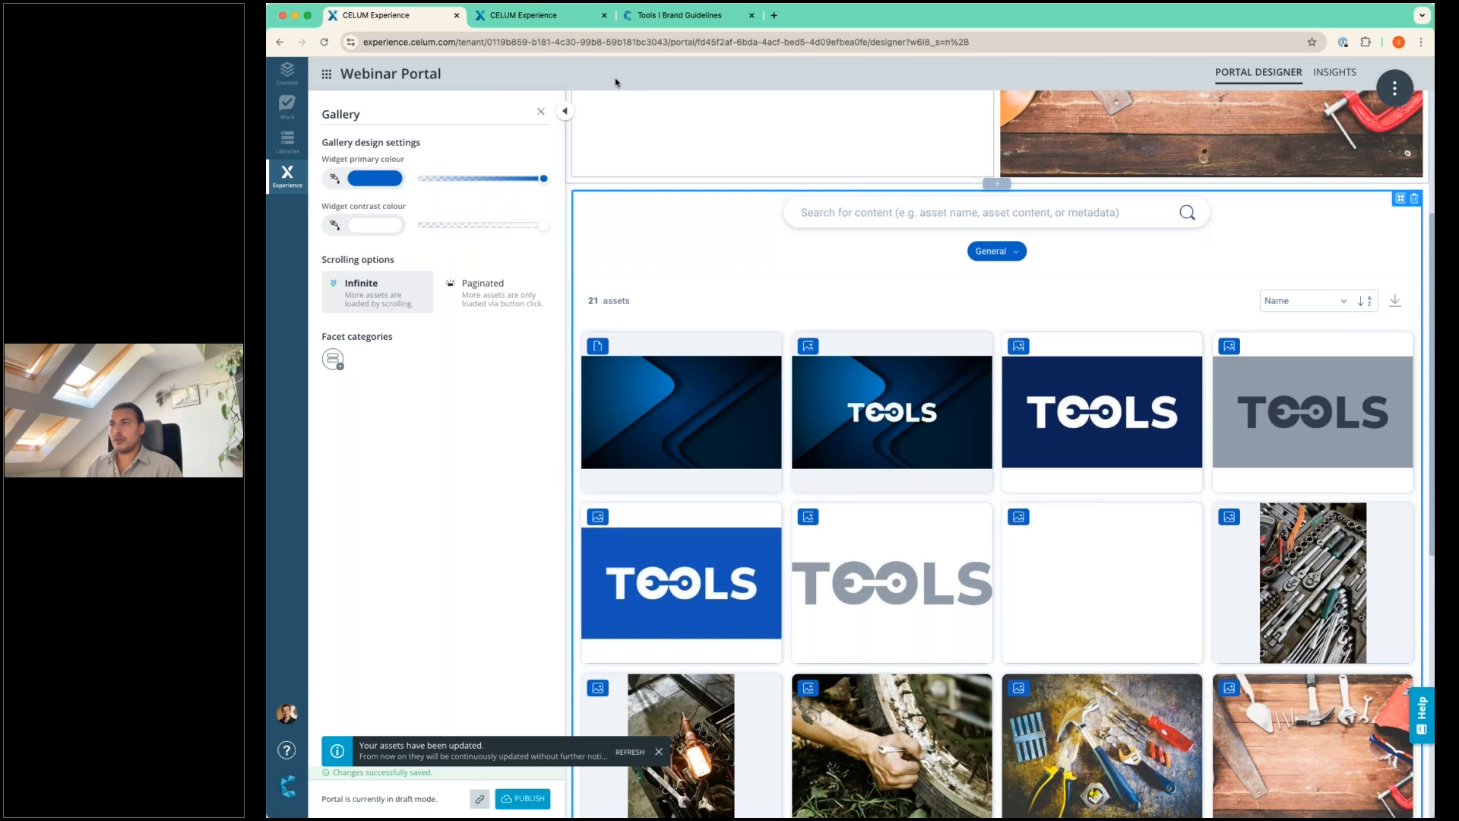
pyautogui.scroll(-3, 685, 219)
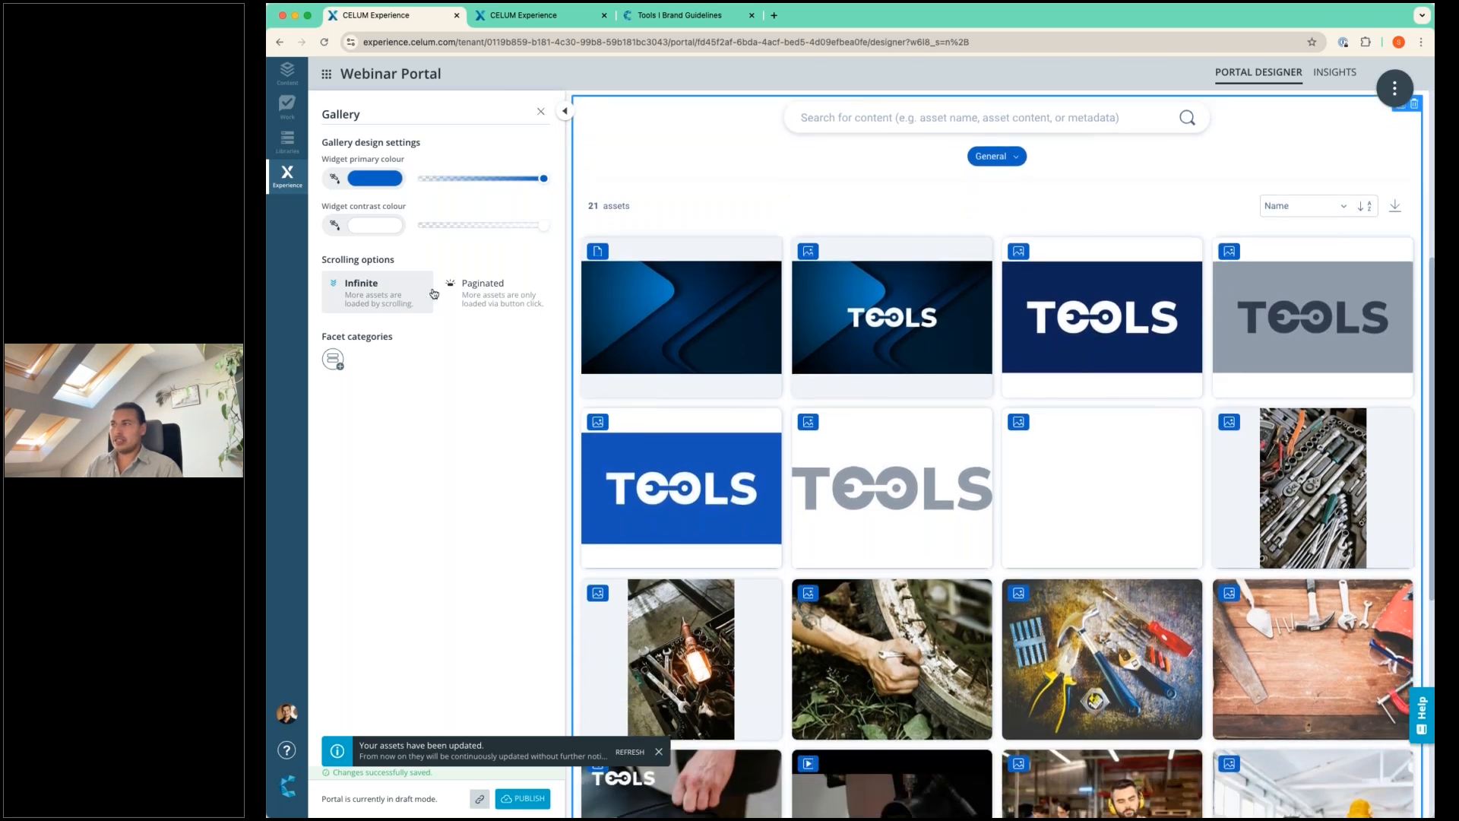
pyautogui.scroll(-6, 893, 259)
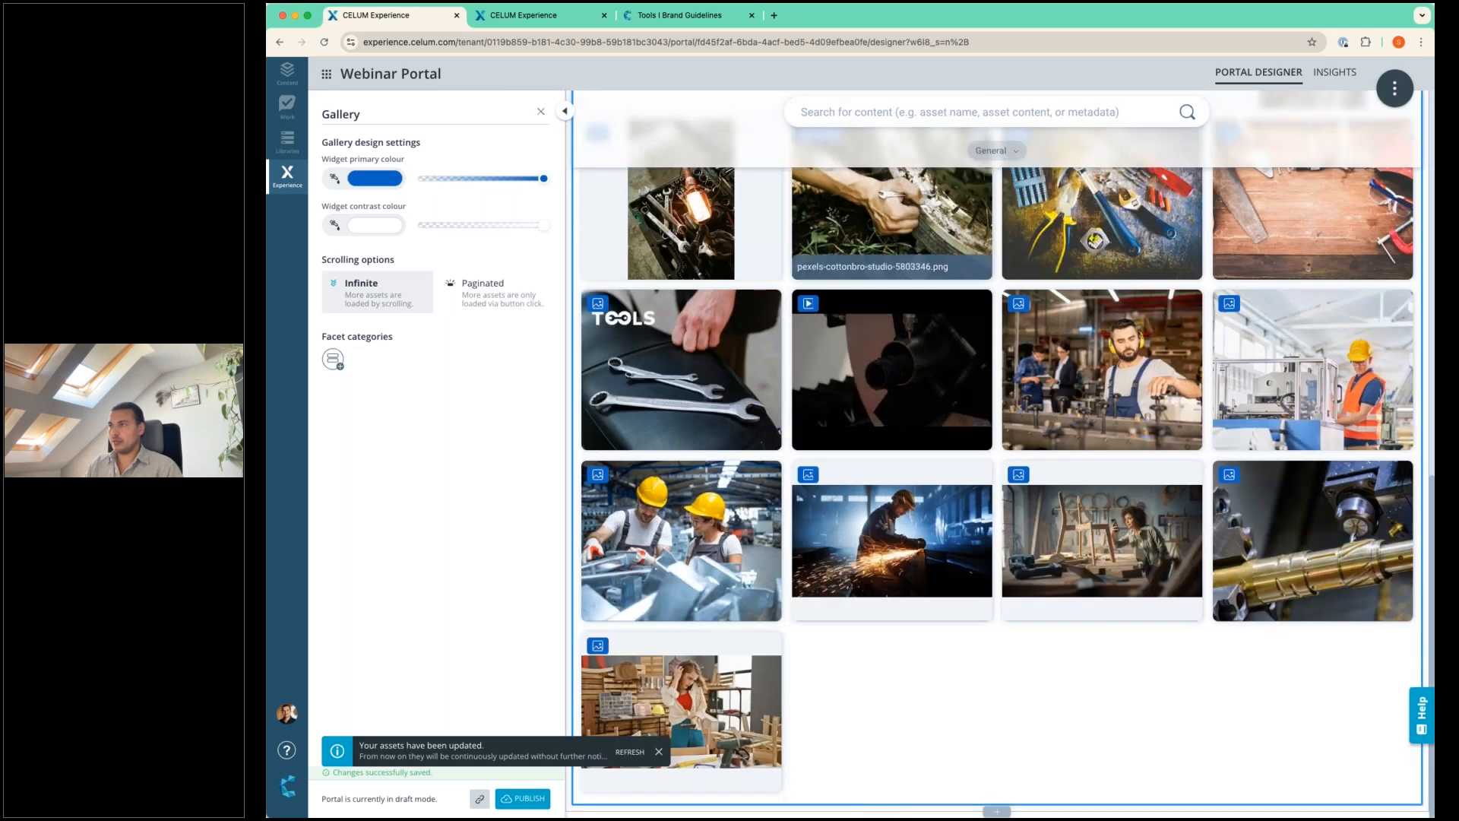
pyautogui.scroll(7, 874, 304)
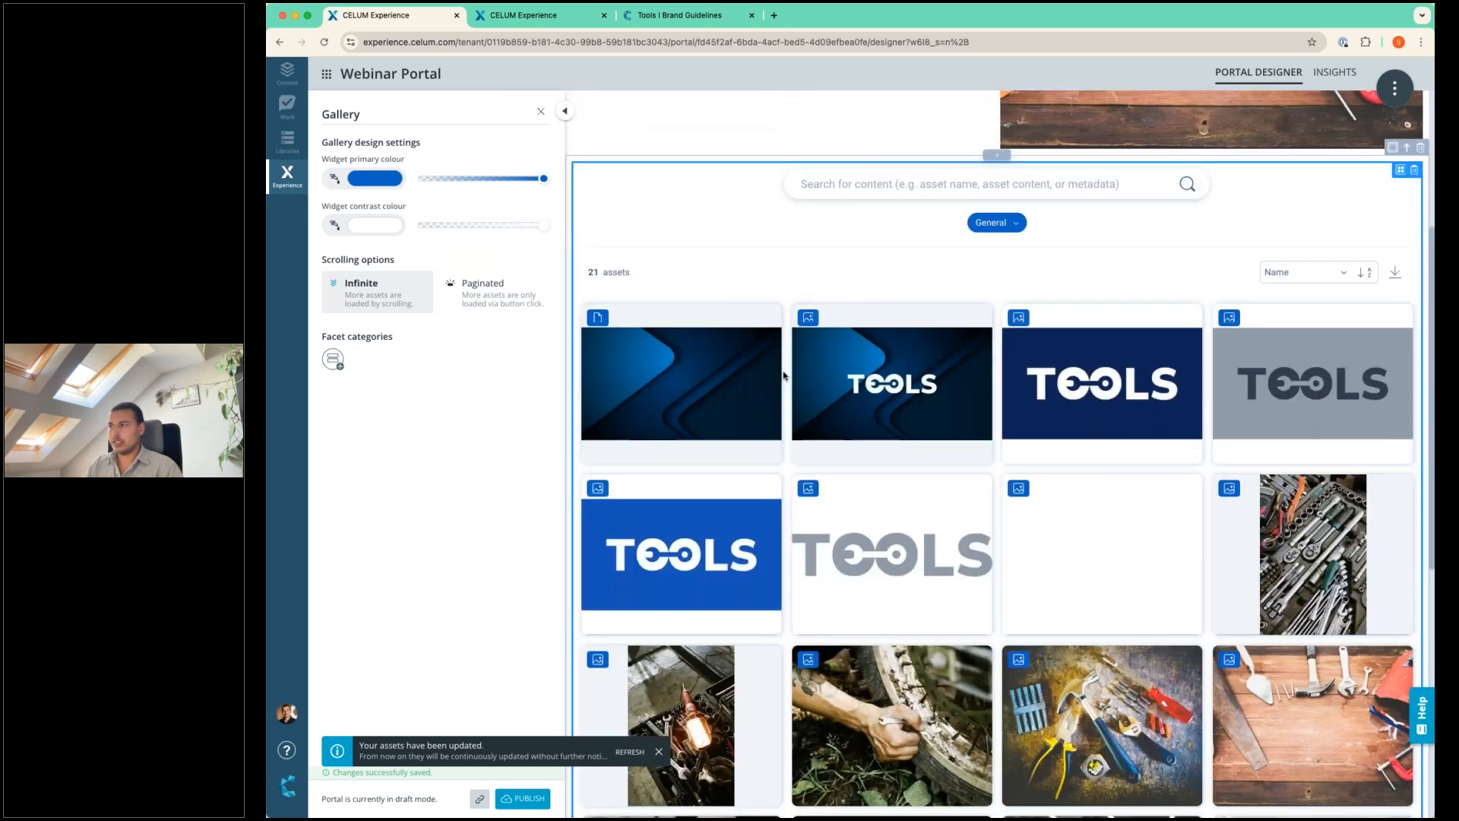
pyautogui.scroll(-7, 784, 375)
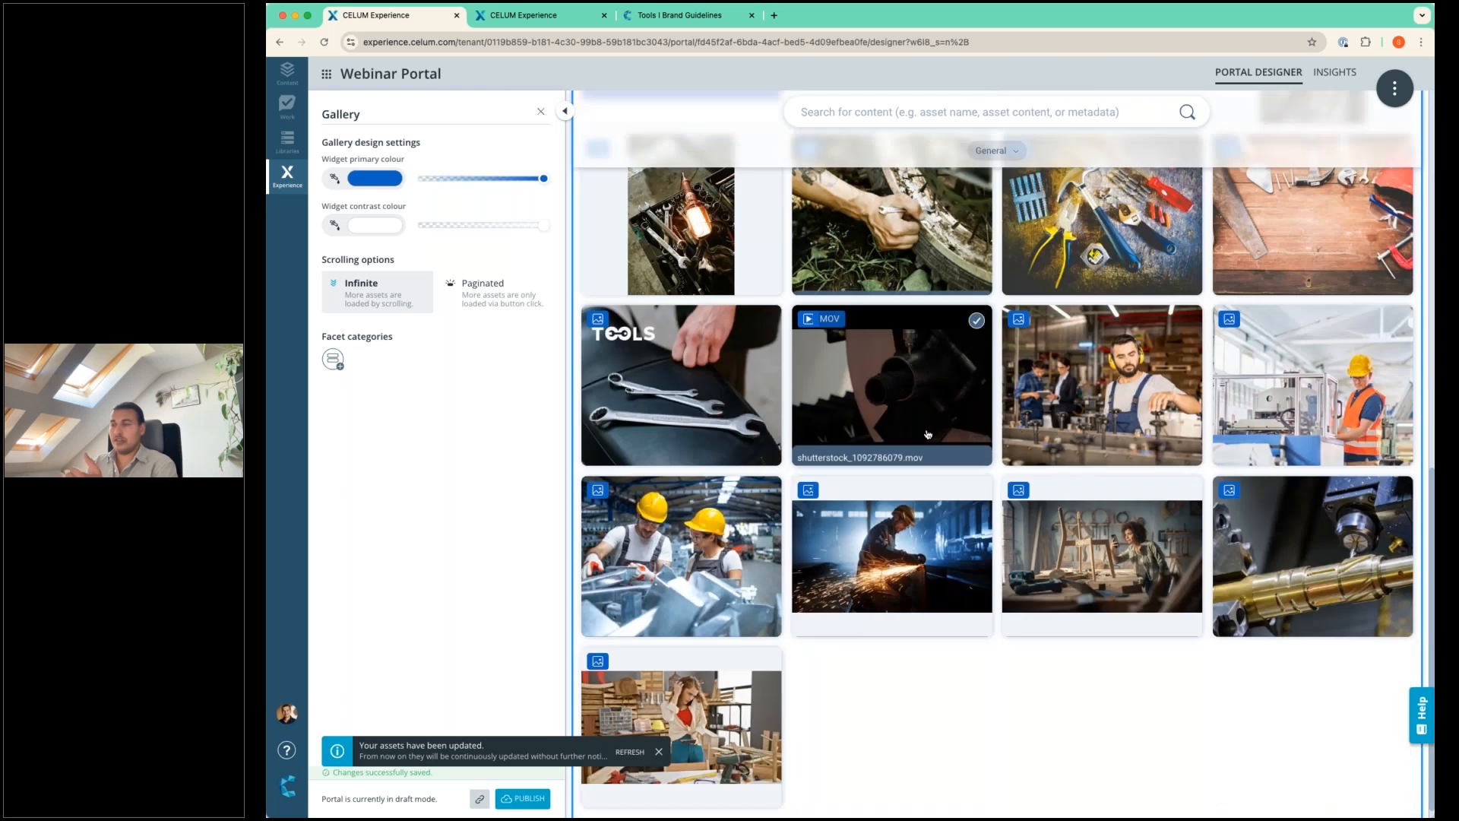
pyautogui.scroll(-1, 928, 434)
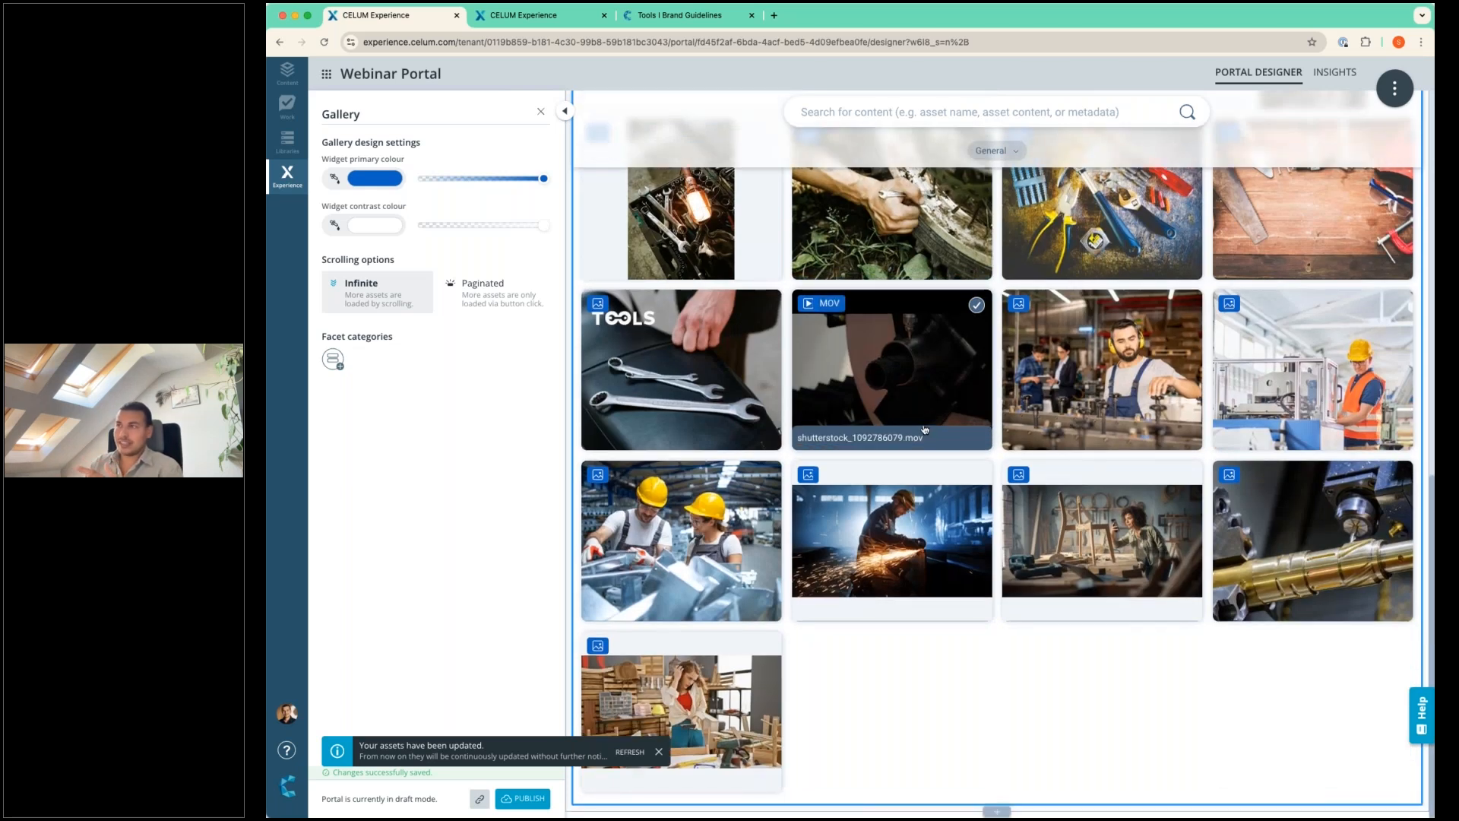
pyautogui.scroll(10, 939, 471)
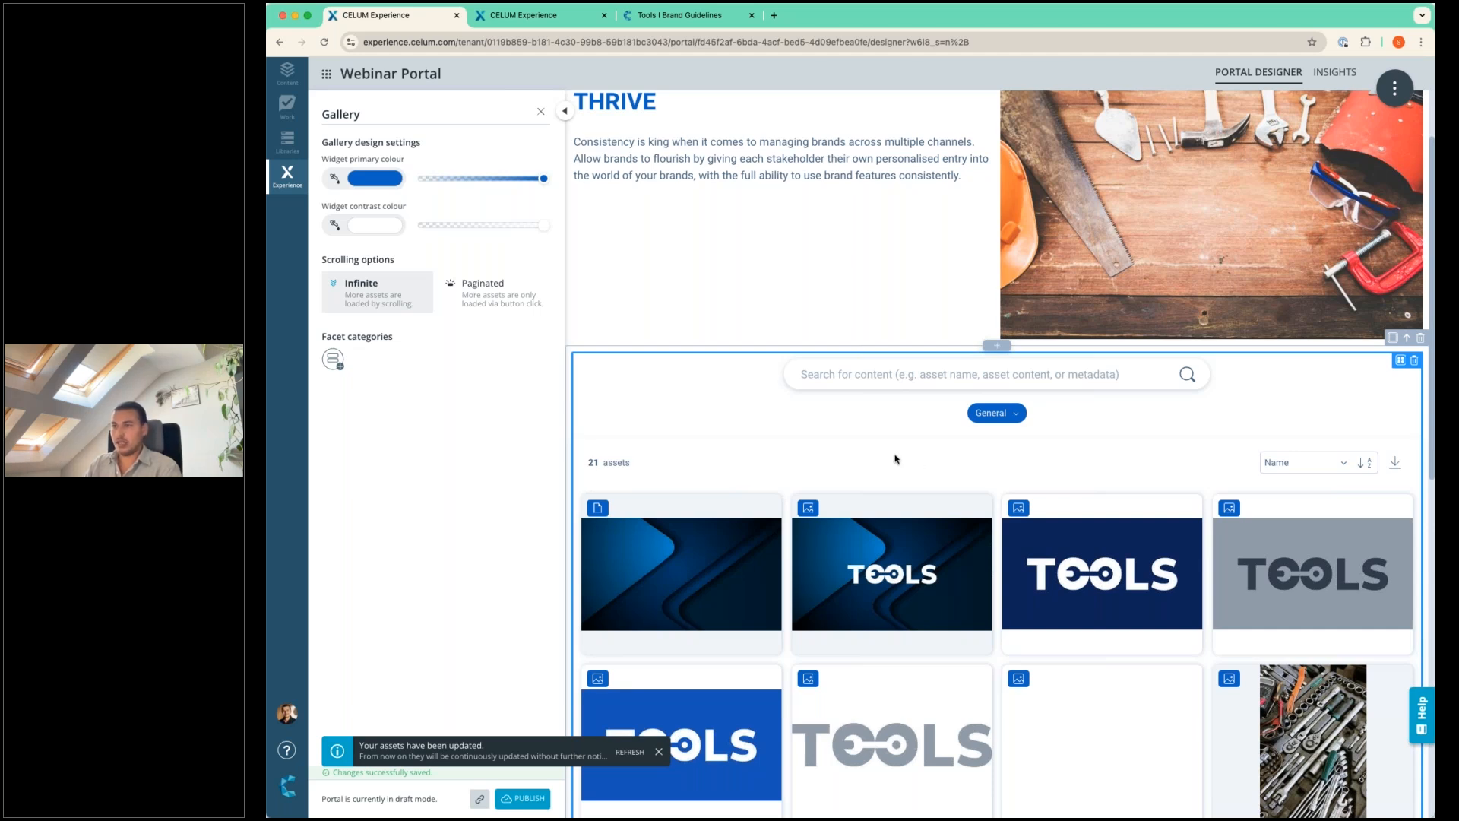
pyautogui.scroll(-1, 896, 459)
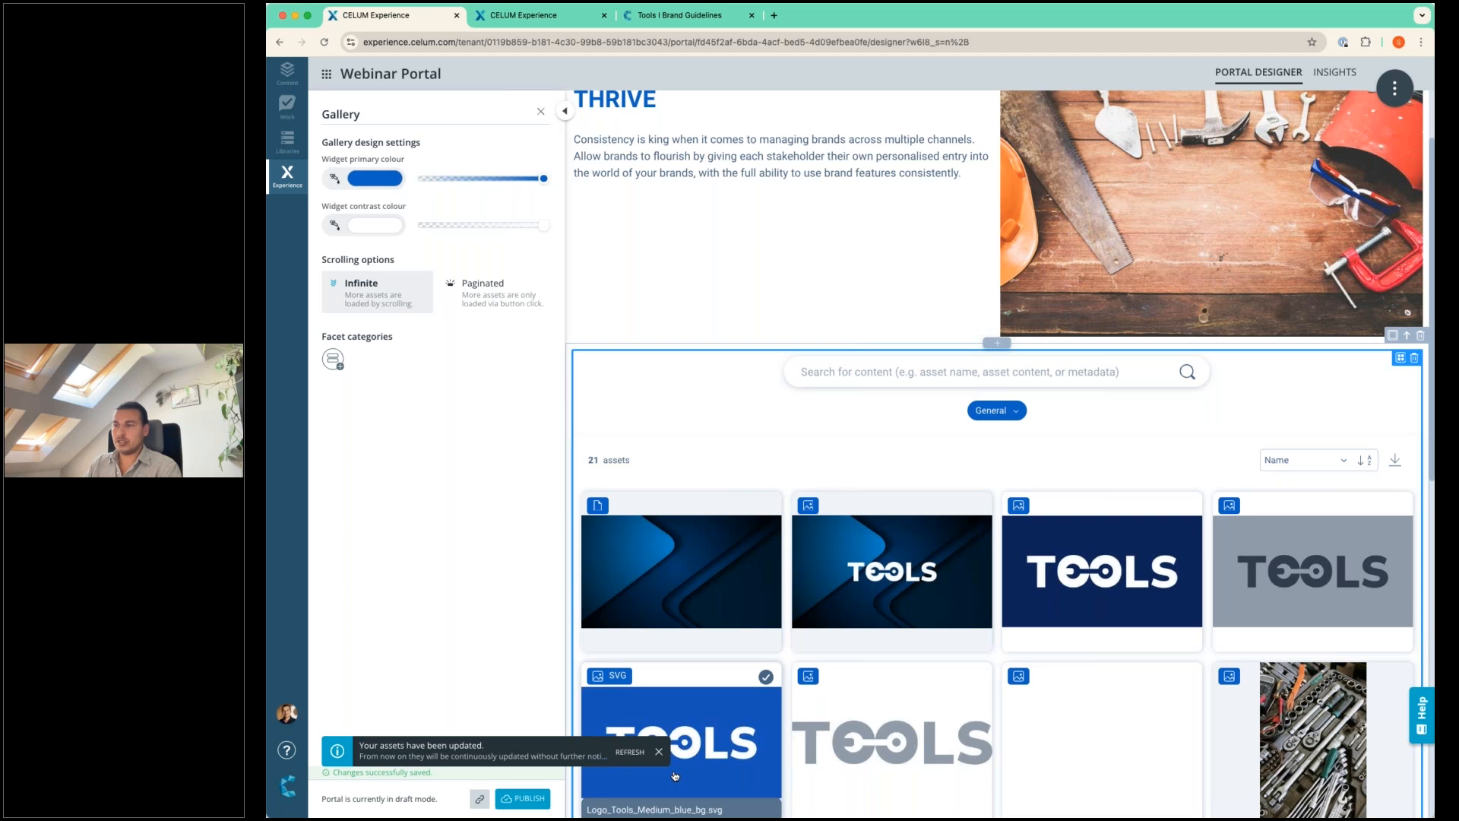
pyautogui.click(659, 752)
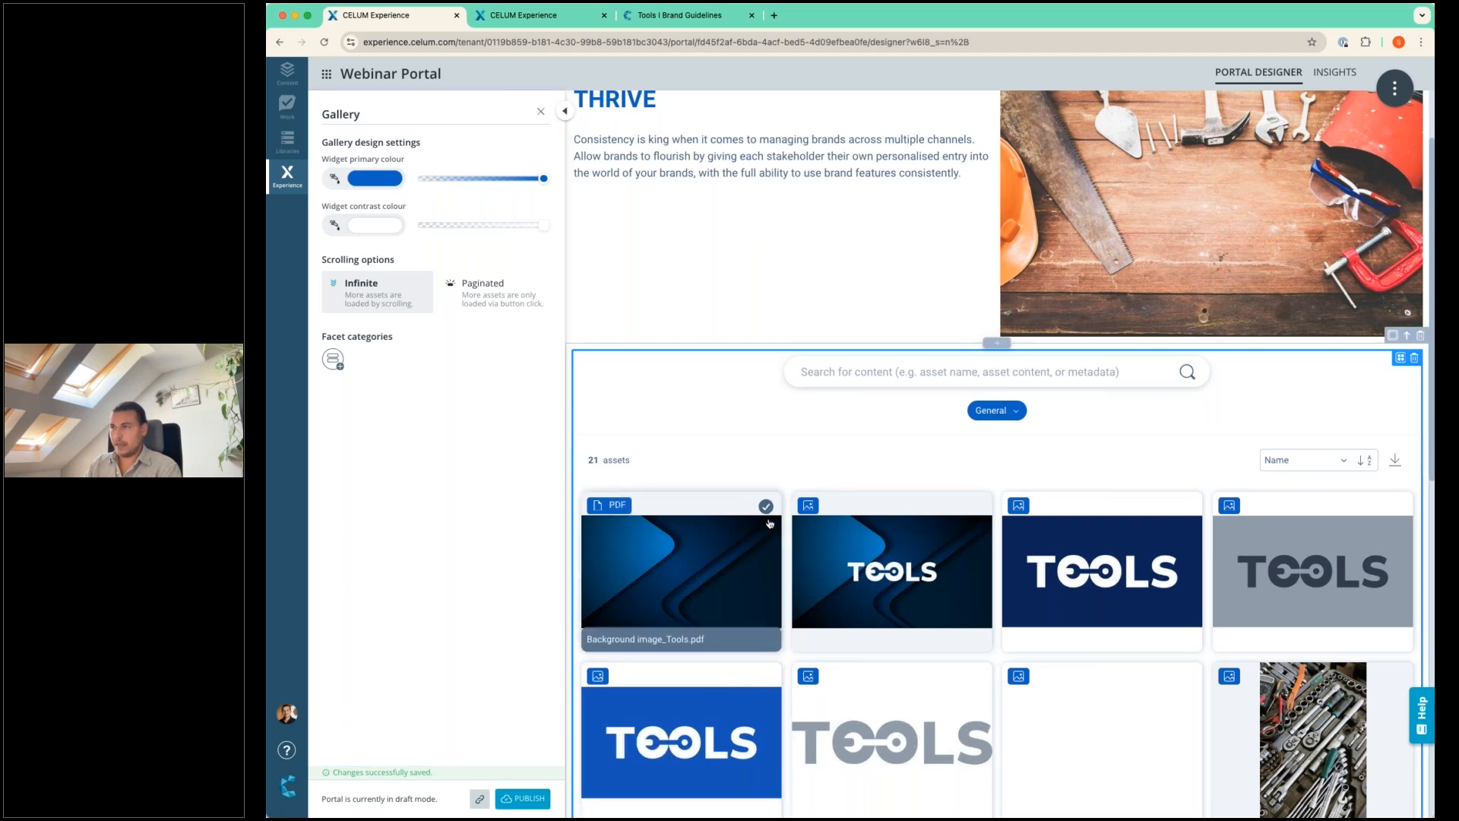
# Set the gallery's scrolling option to Paginated and look over the filters offered under General.
pyautogui.scroll(-4, 769, 523)
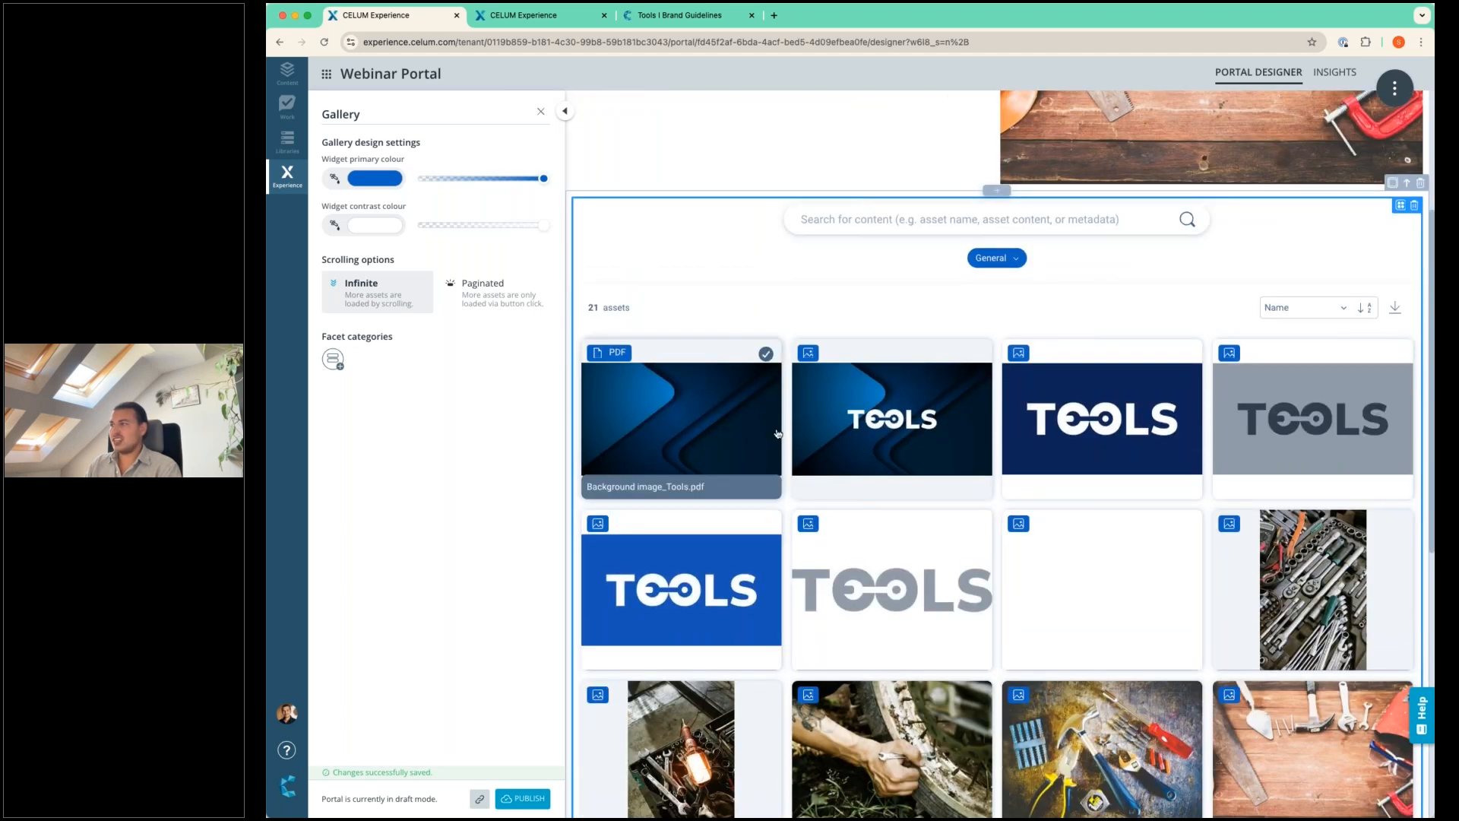
pyautogui.scroll(-10, 777, 433)
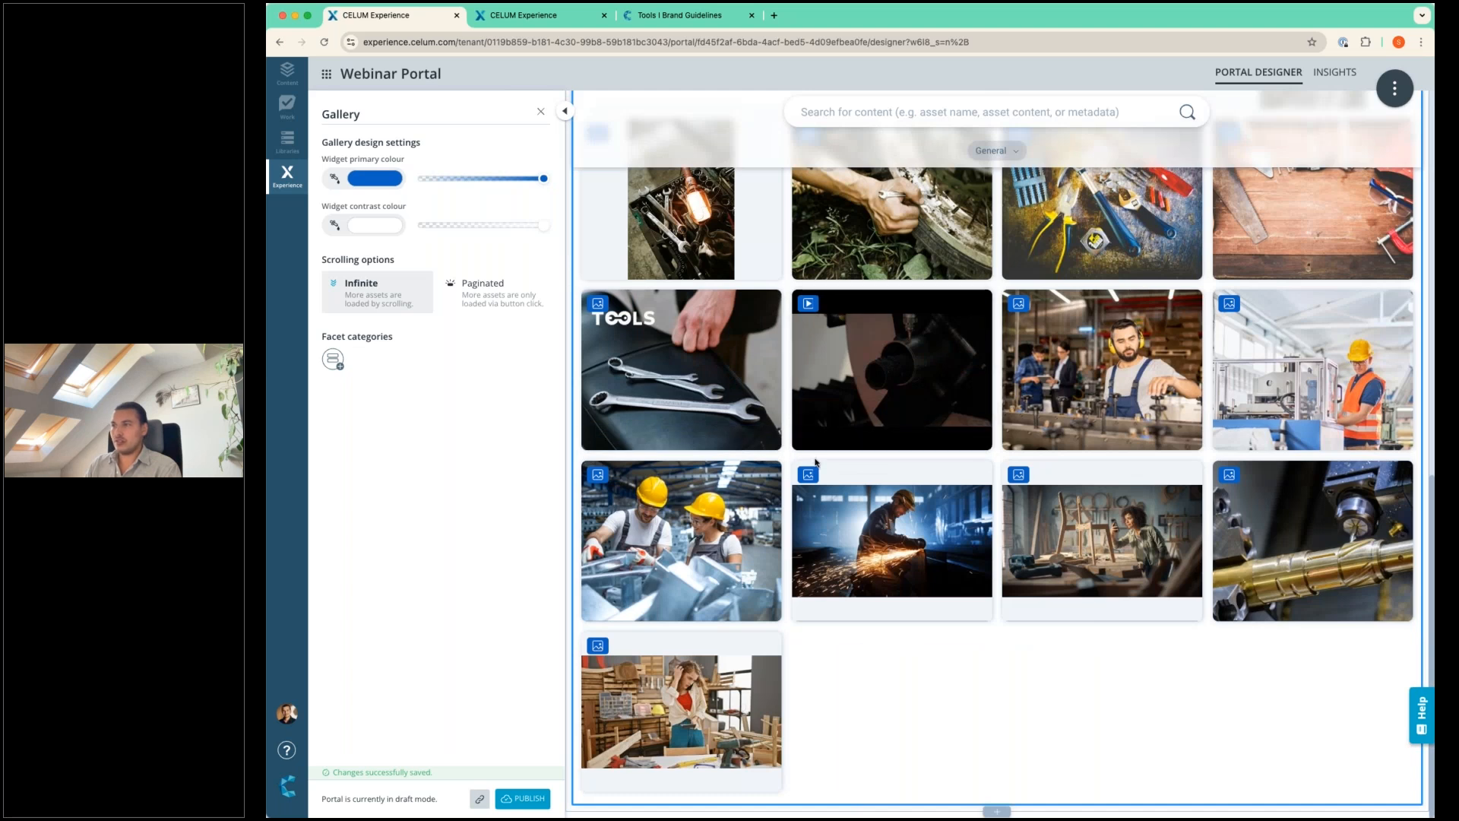
pyautogui.scroll(10, 817, 468)
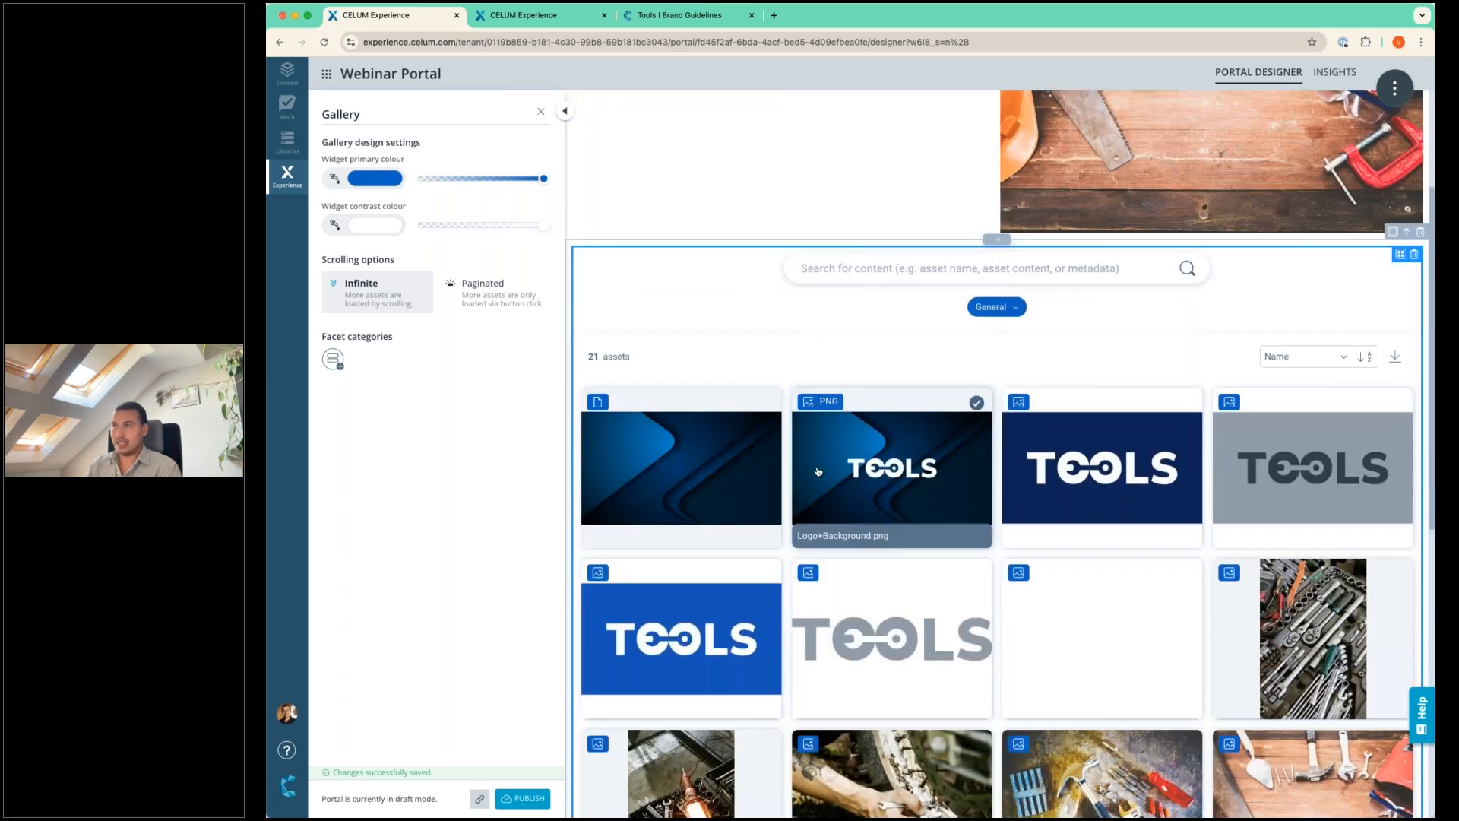
pyautogui.click(481, 301)
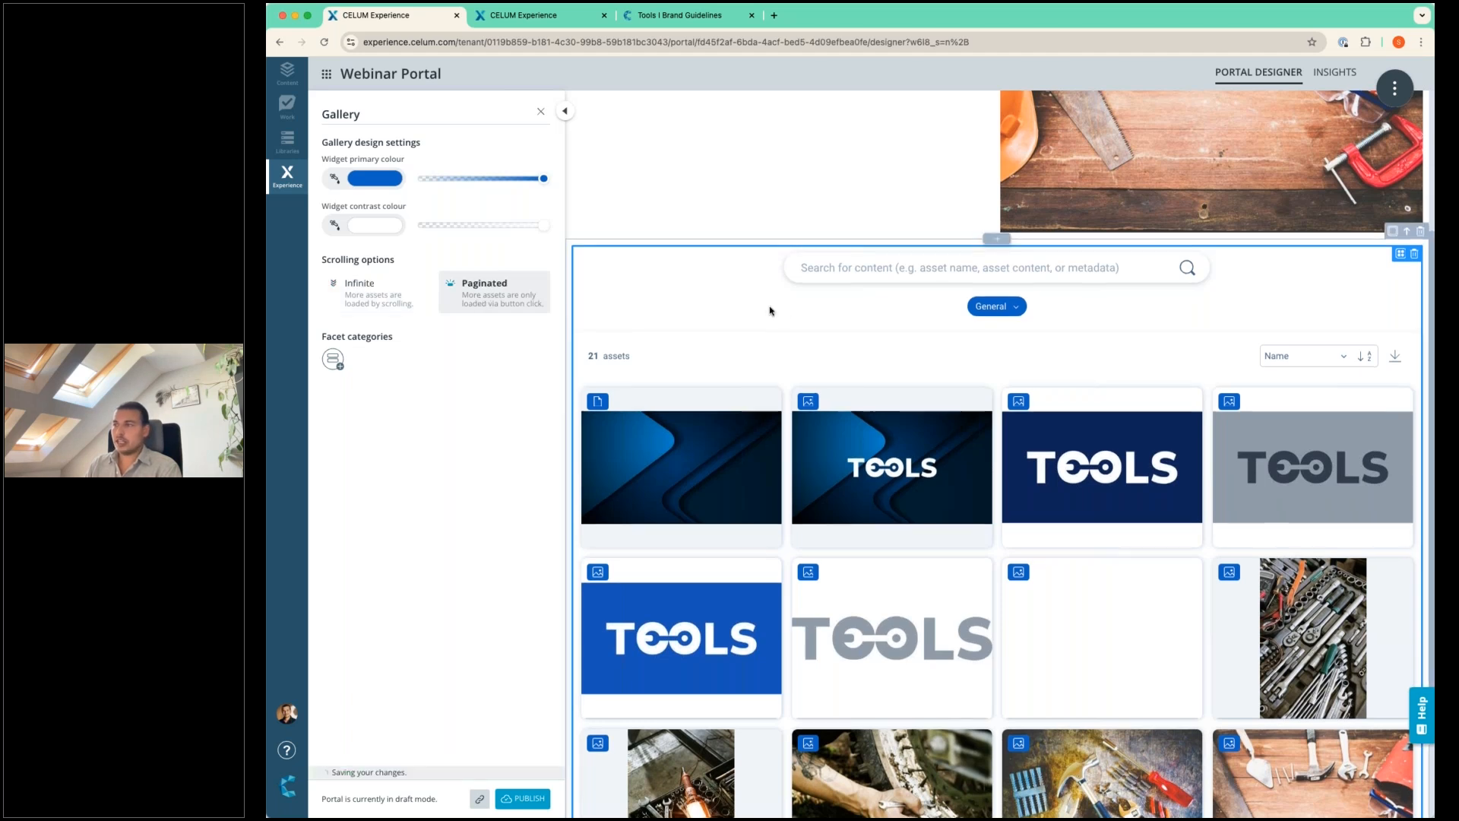
pyautogui.scroll(-2, 769, 311)
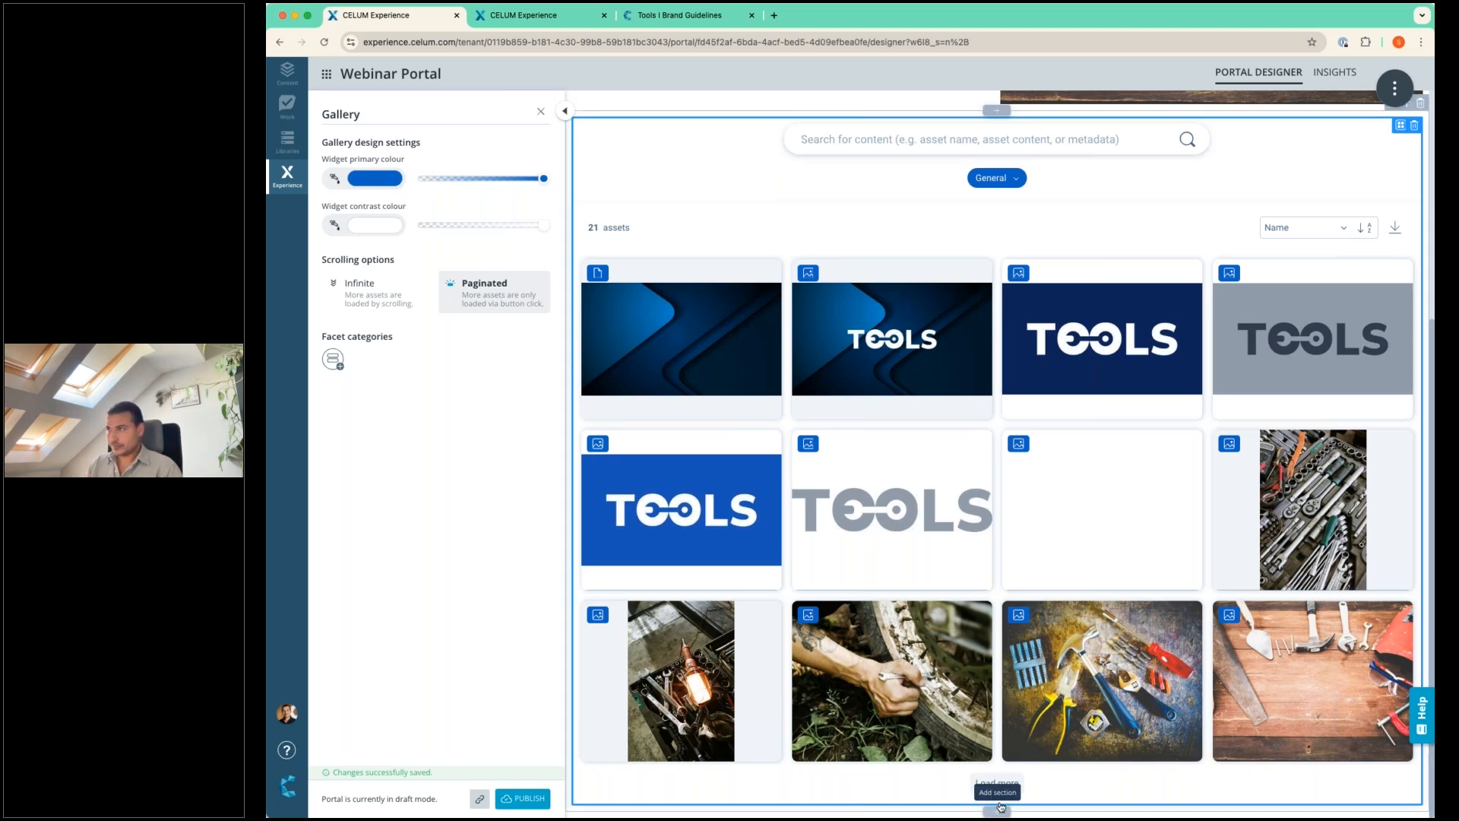
pyautogui.scroll(5, 841, 473)
pyautogui.scroll(-3, 841, 472)
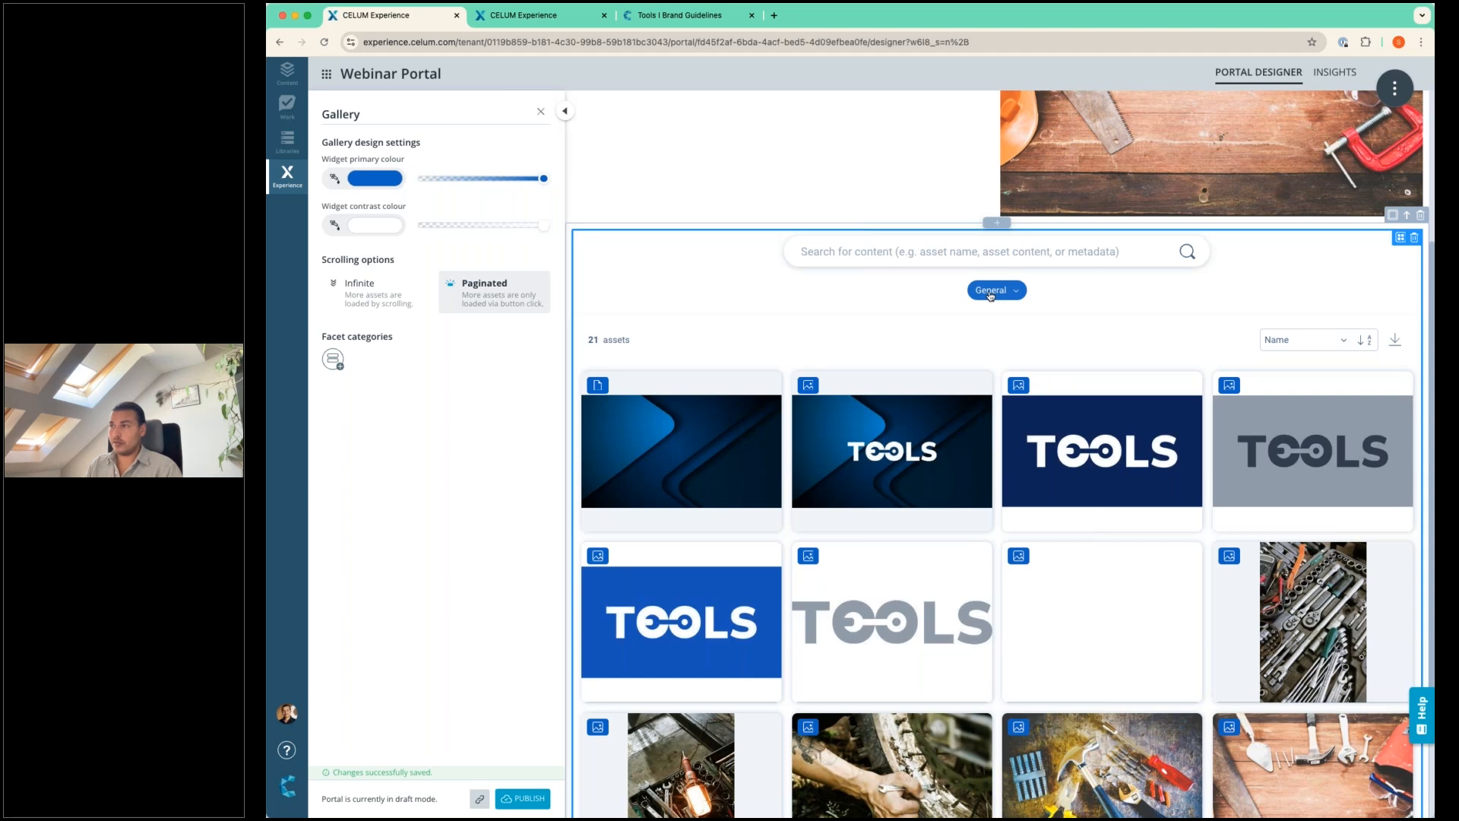
pyautogui.click(992, 292)
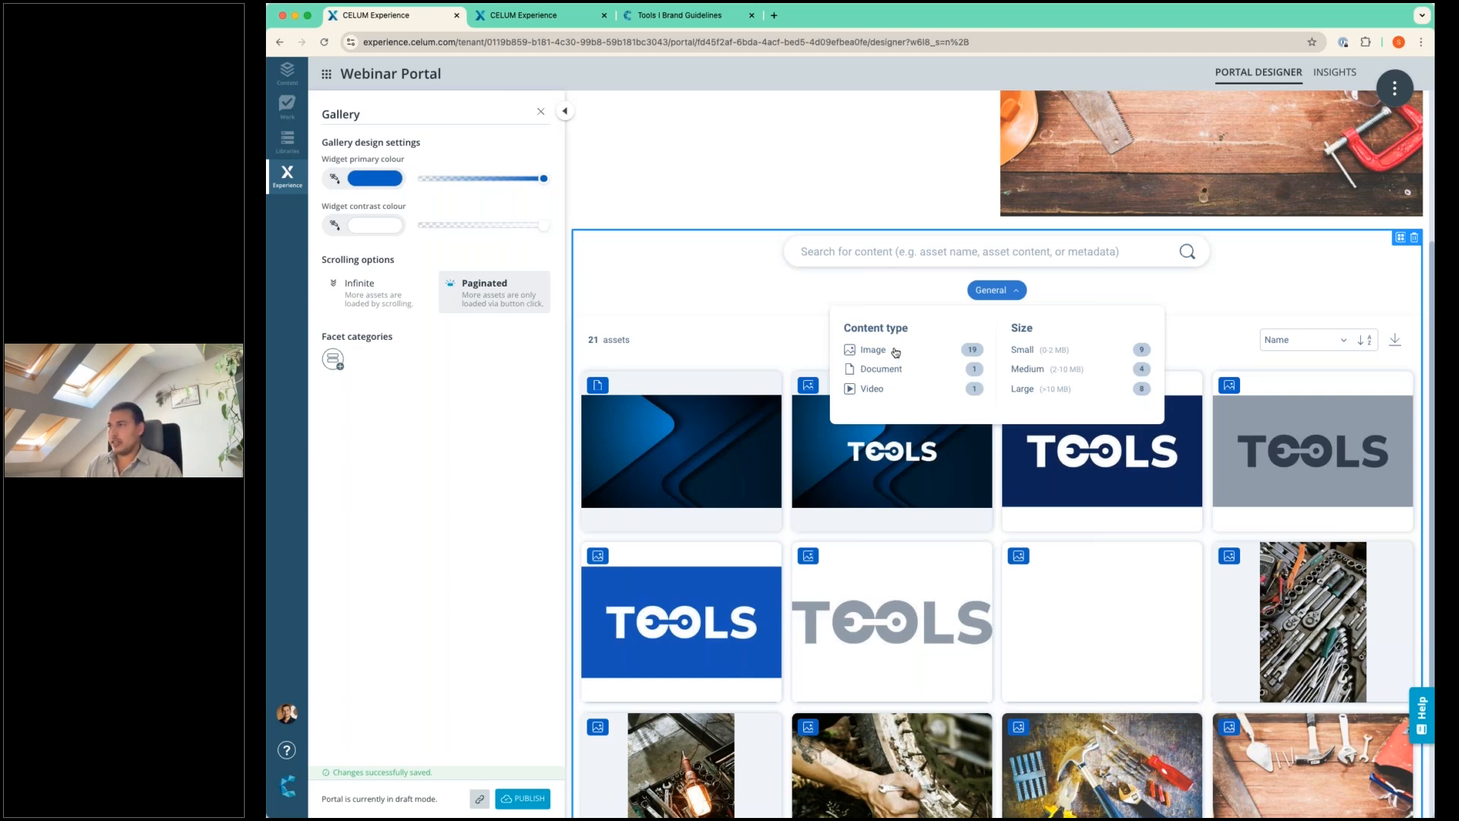
pyautogui.click(866, 303)
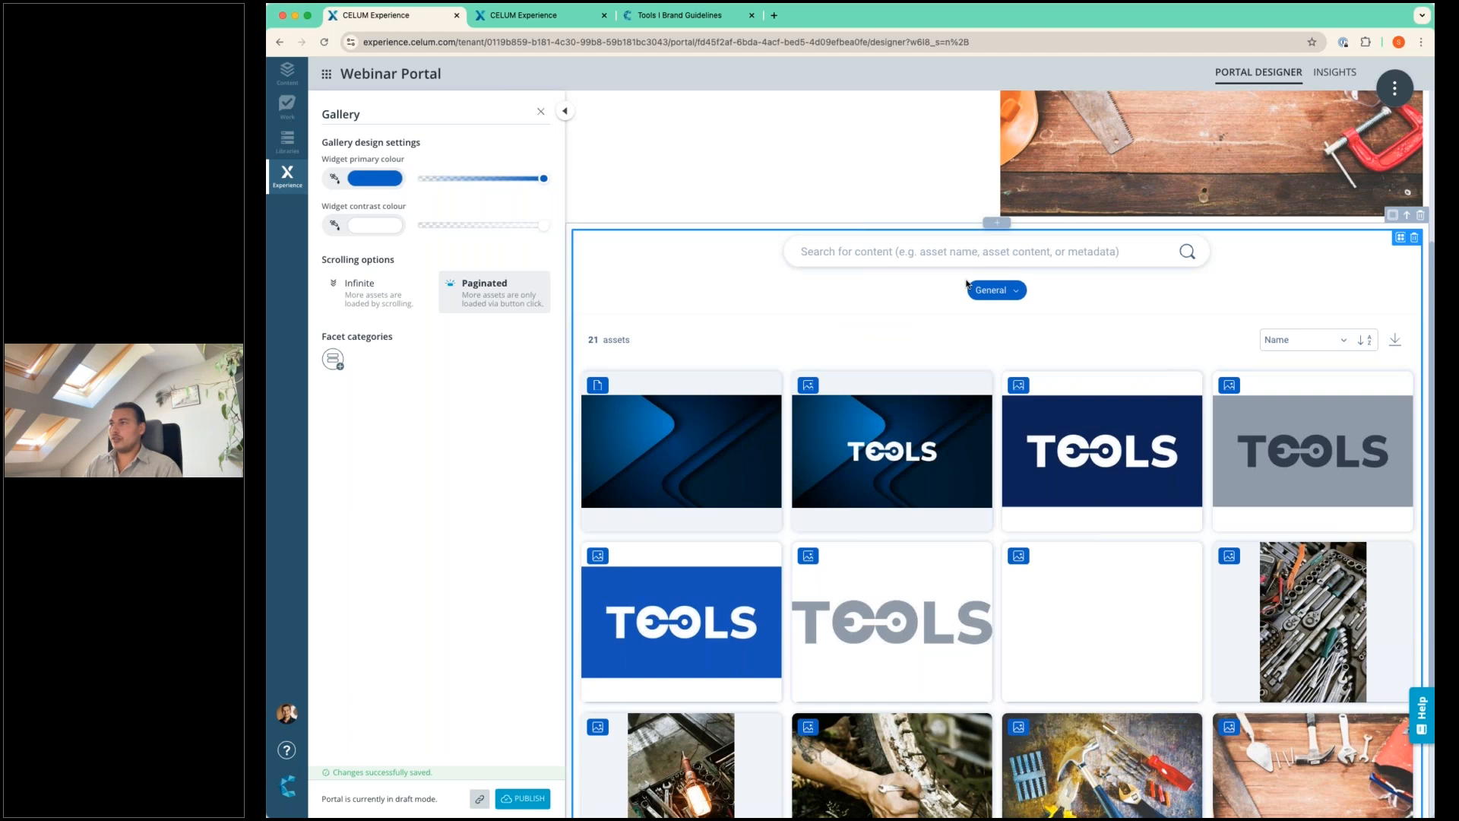
# Add a facet category to the gallery and assign the AI Tags facet to it.
pyautogui.click(336, 363)
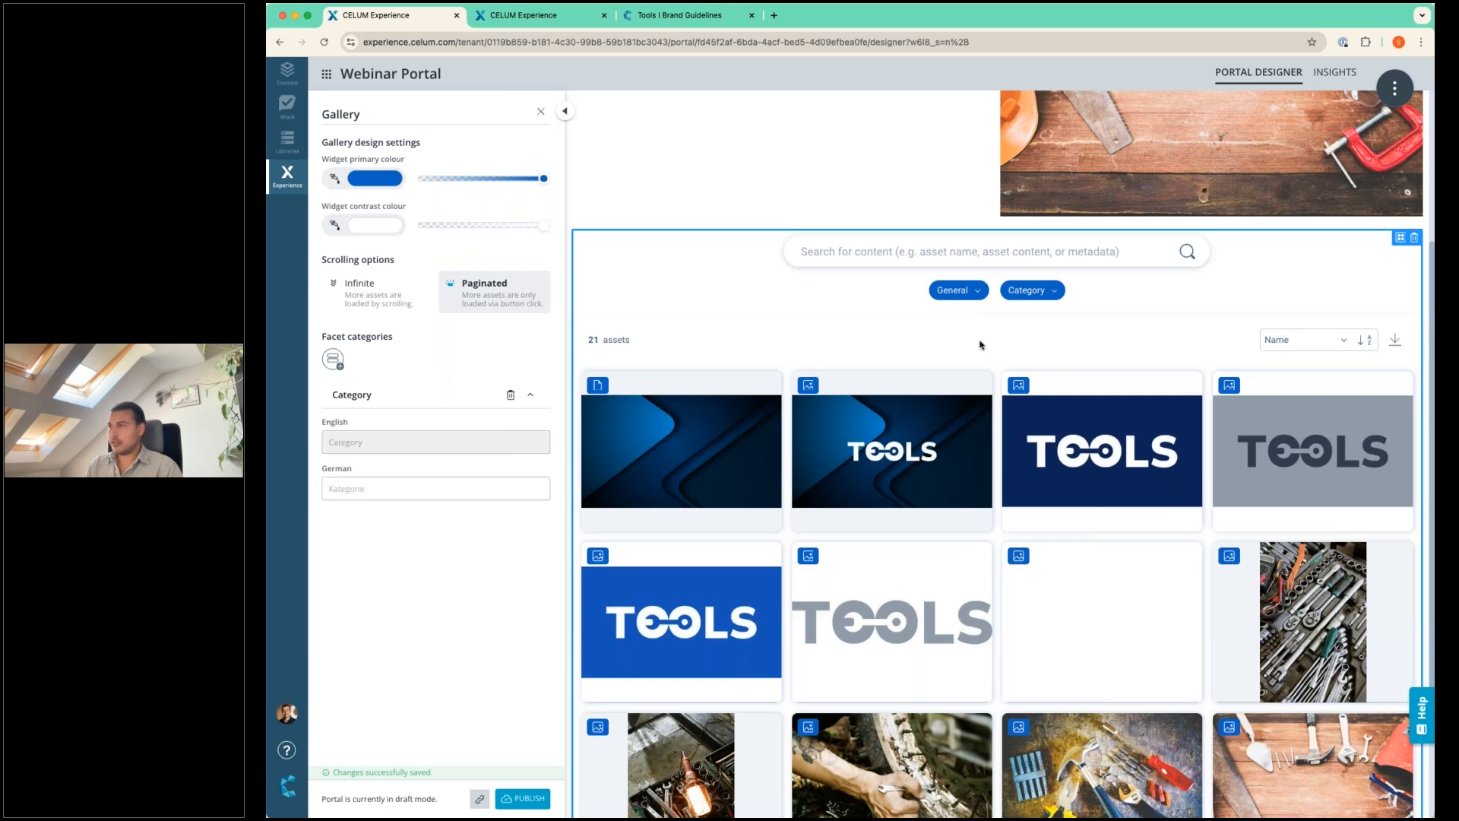
pyautogui.click(1033, 297)
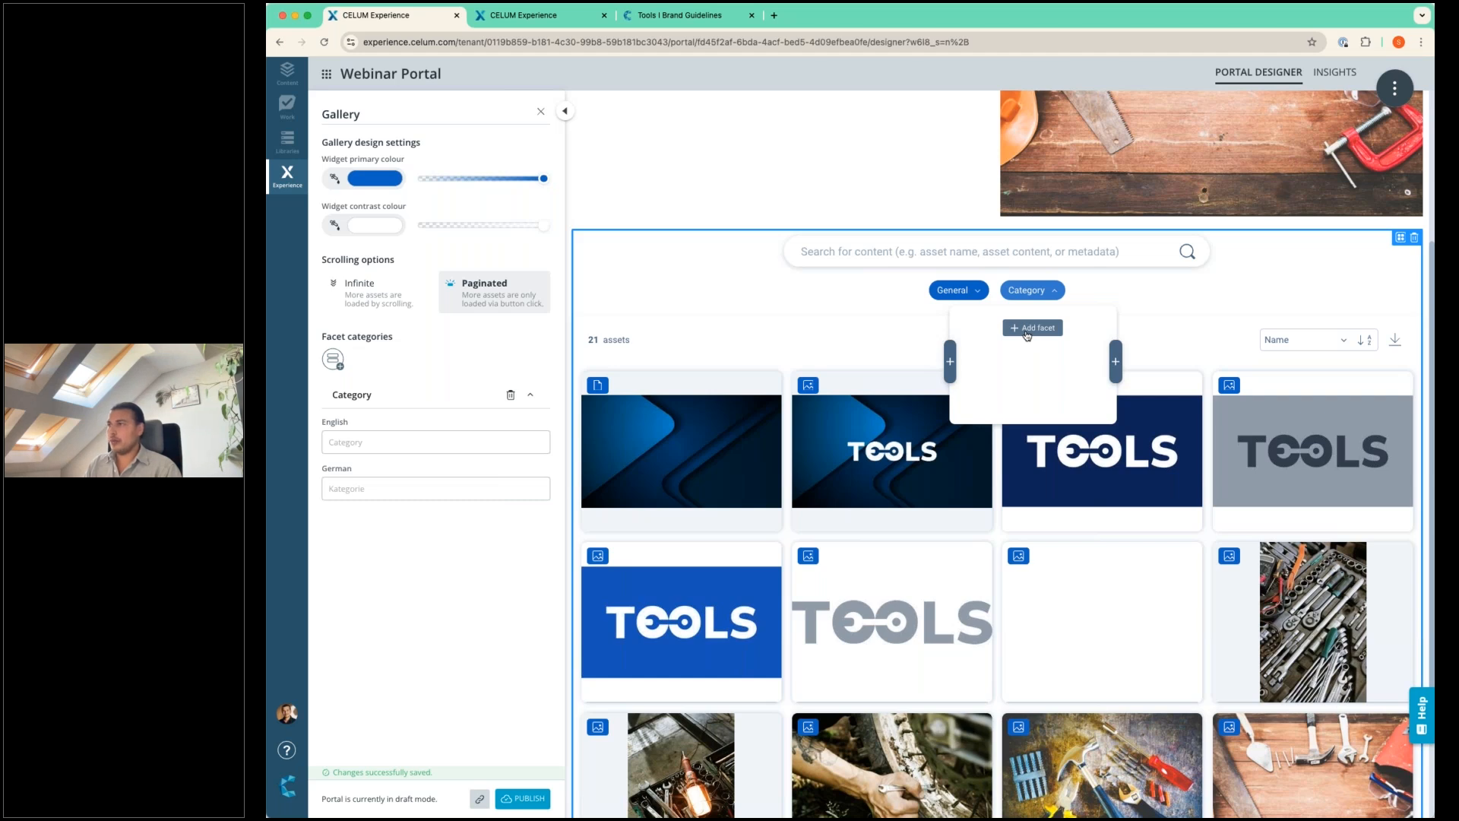
pyautogui.click(1027, 331)
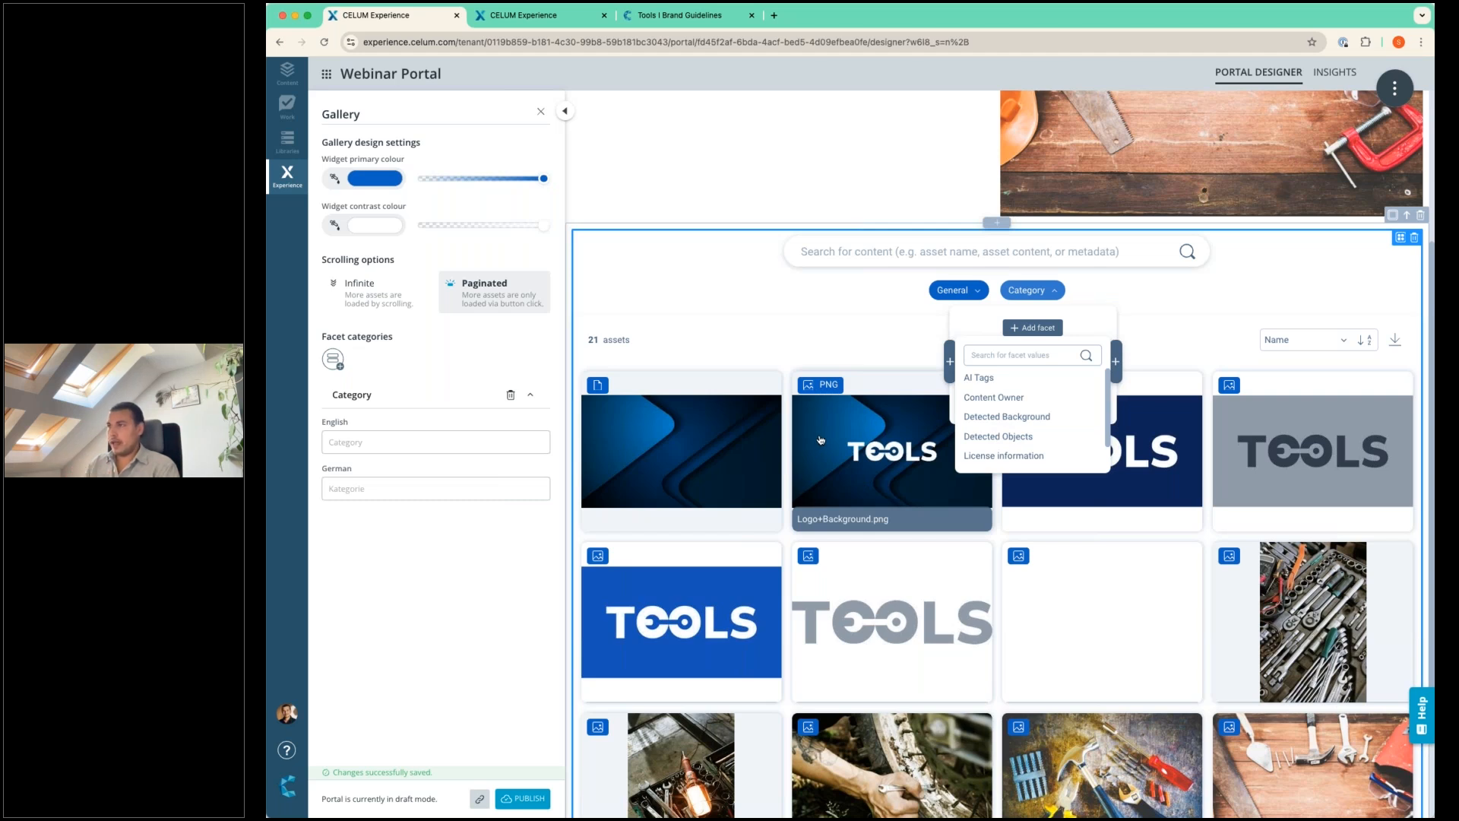
pyautogui.click(1009, 379)
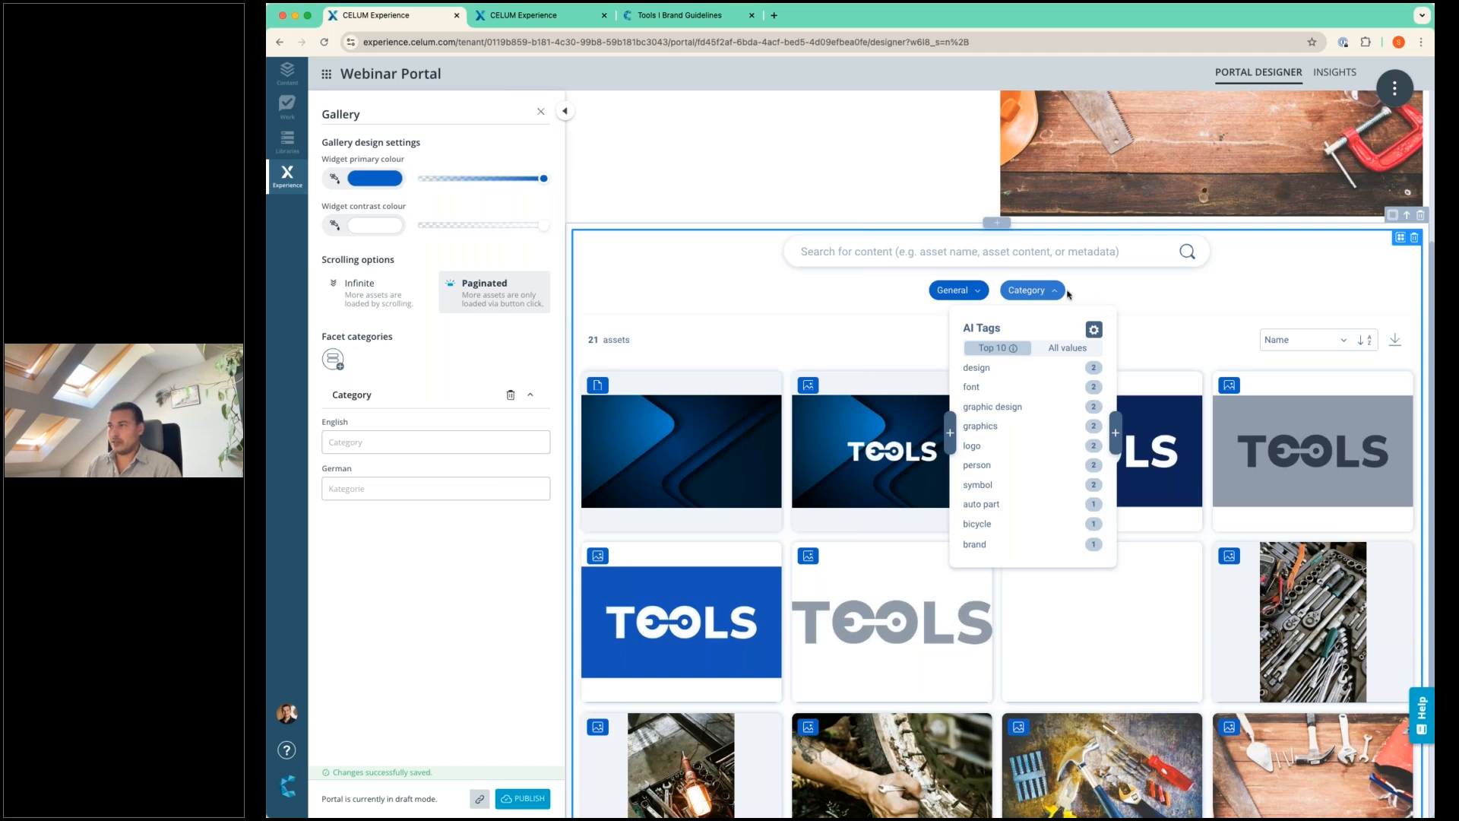
pyautogui.click(1030, 291)
pyautogui.click(1030, 291)
# Add a second facet category and name the first one "AI Tags" in both English and German.
pyautogui.click(335, 360)
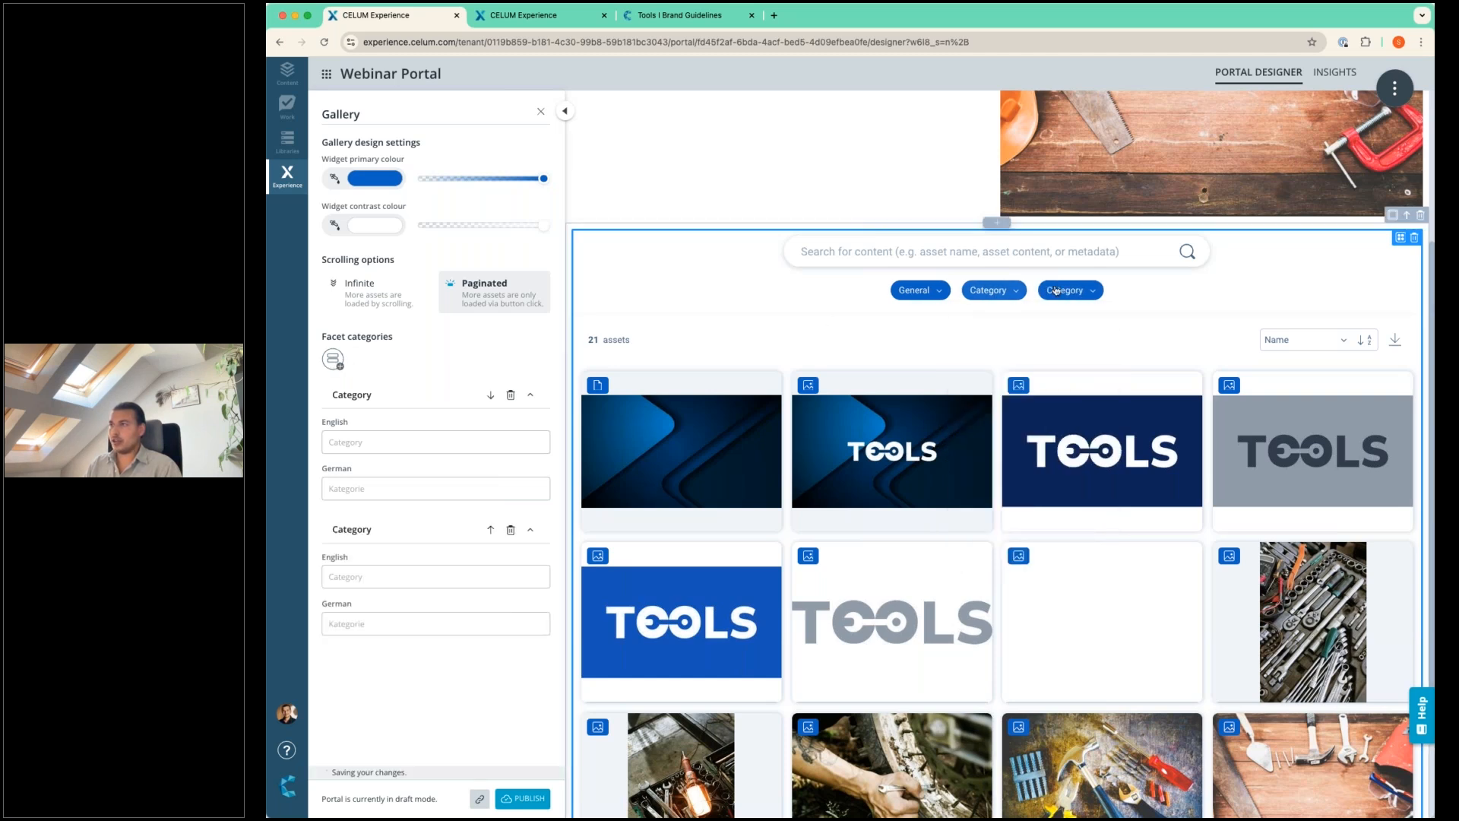
pyautogui.click(411, 439)
pyautogui.write('AI Tags')
pyautogui.click(407, 492)
pyautogui.write('AI')
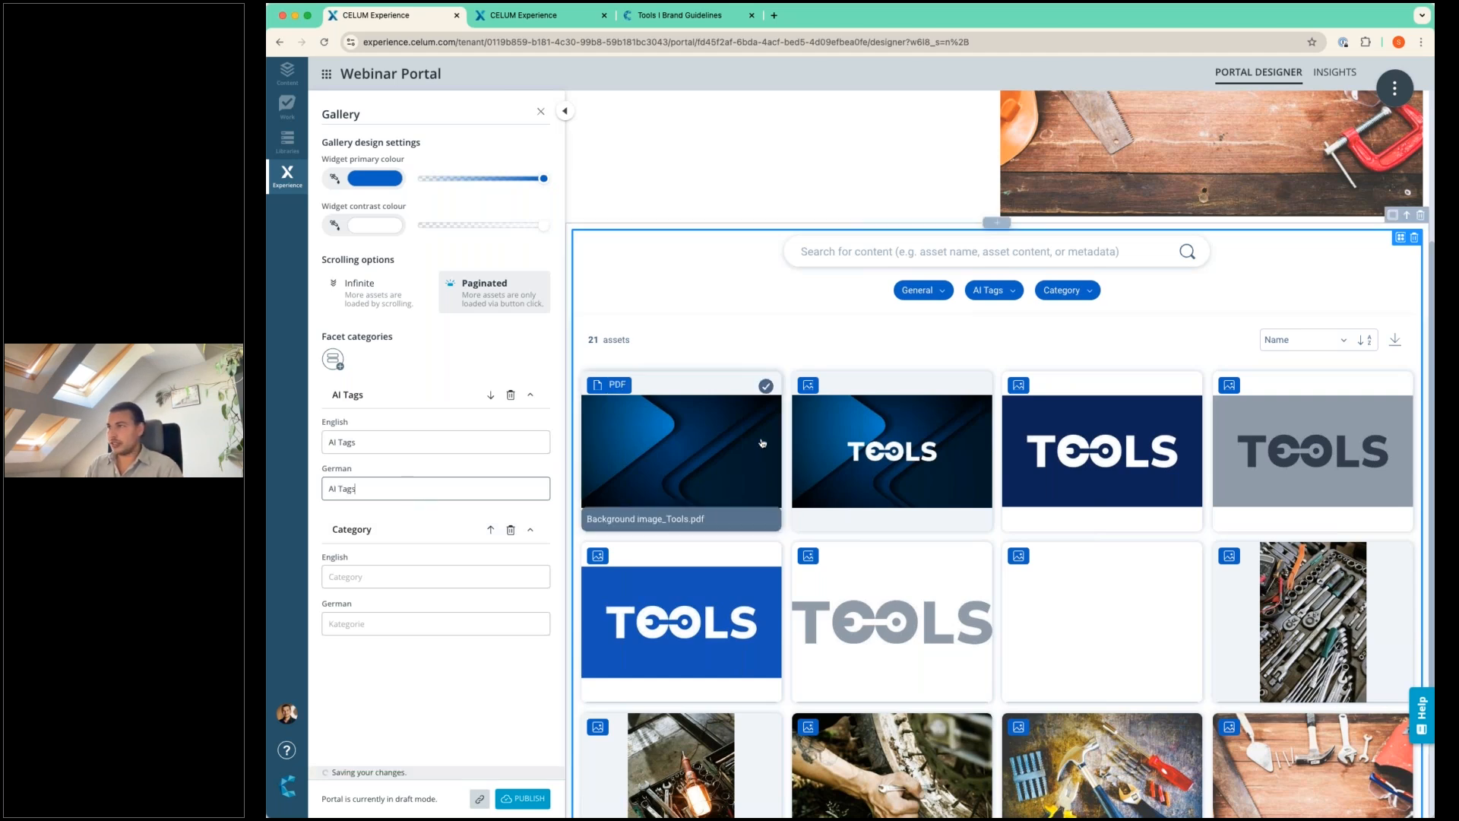
# Try the Detected Objects facet in the second facet category and delete that facet.
pyautogui.click(1080, 300)
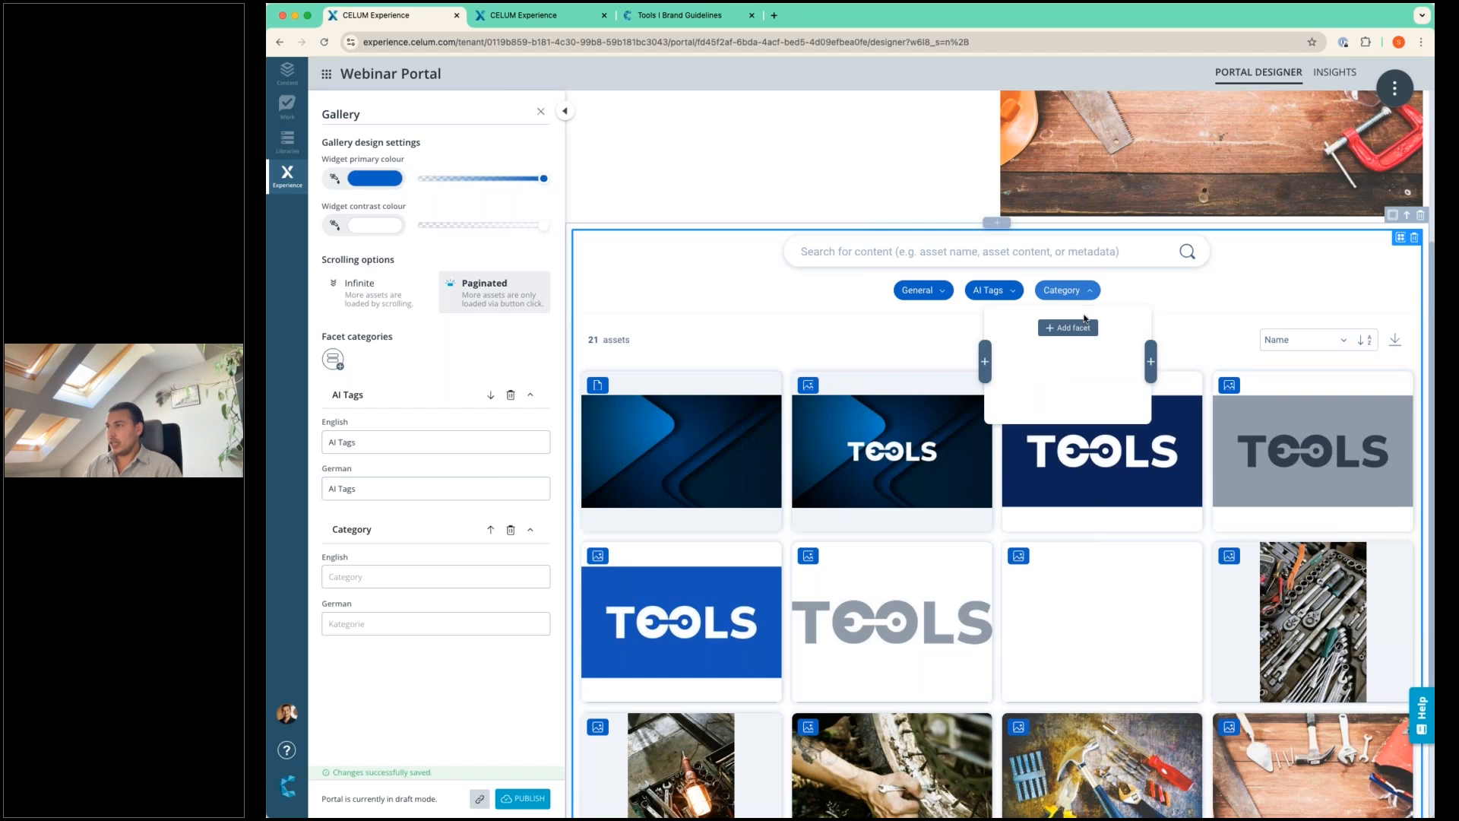
pyautogui.click(1079, 327)
pyautogui.scroll(-1, 1061, 426)
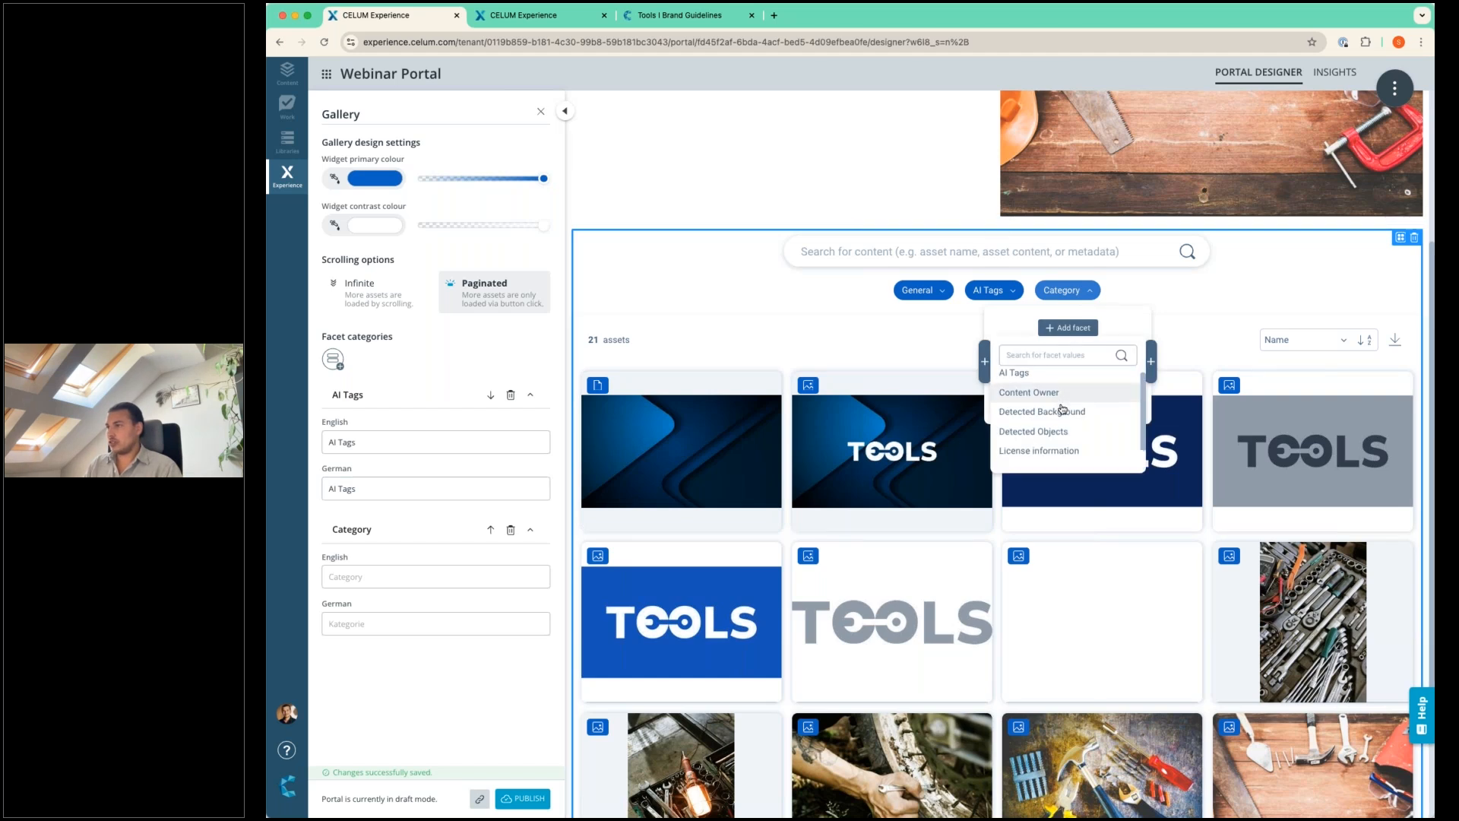
pyautogui.scroll(-1, 1064, 424)
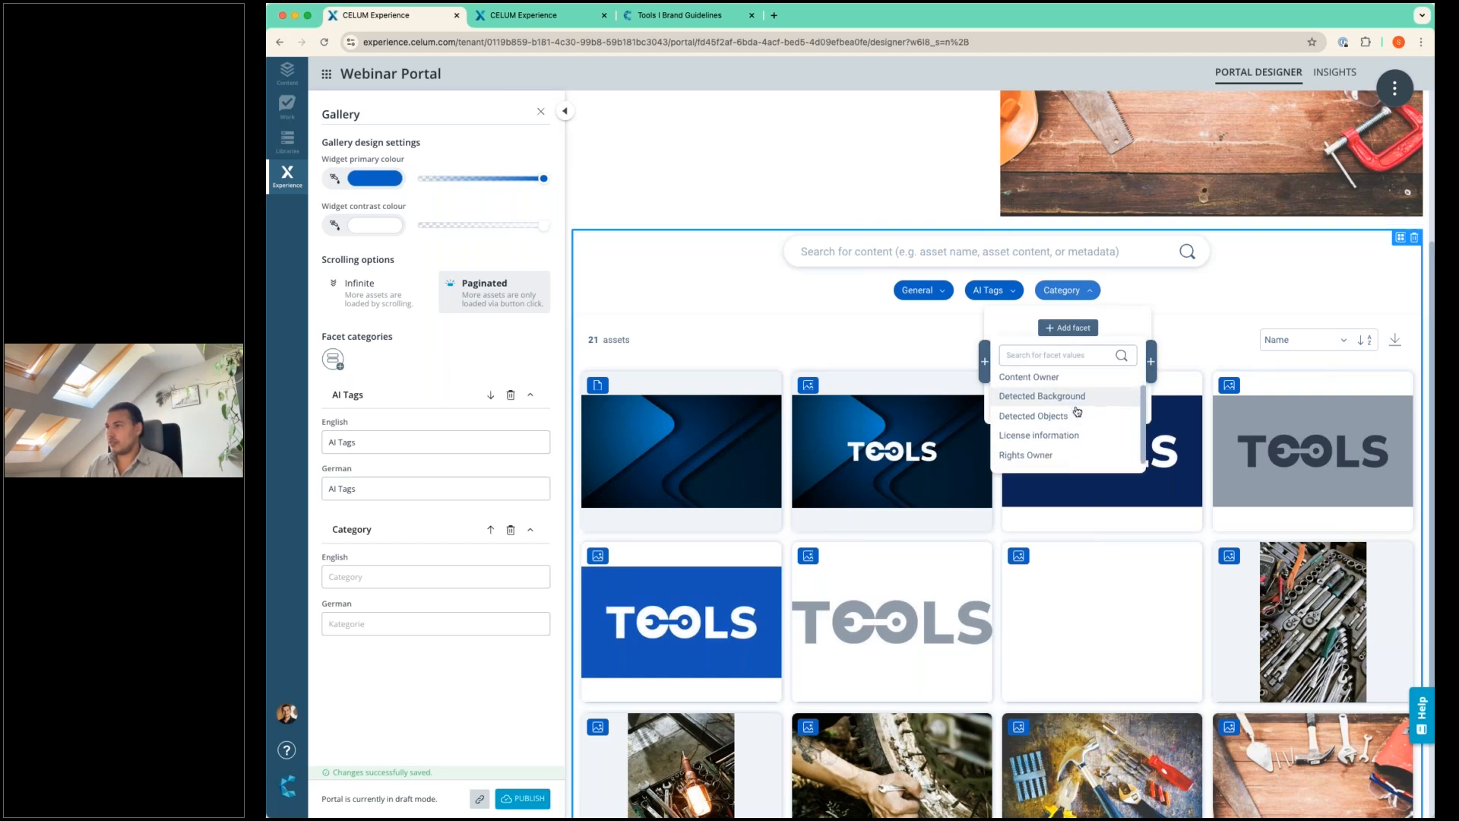
pyautogui.click(1067, 418)
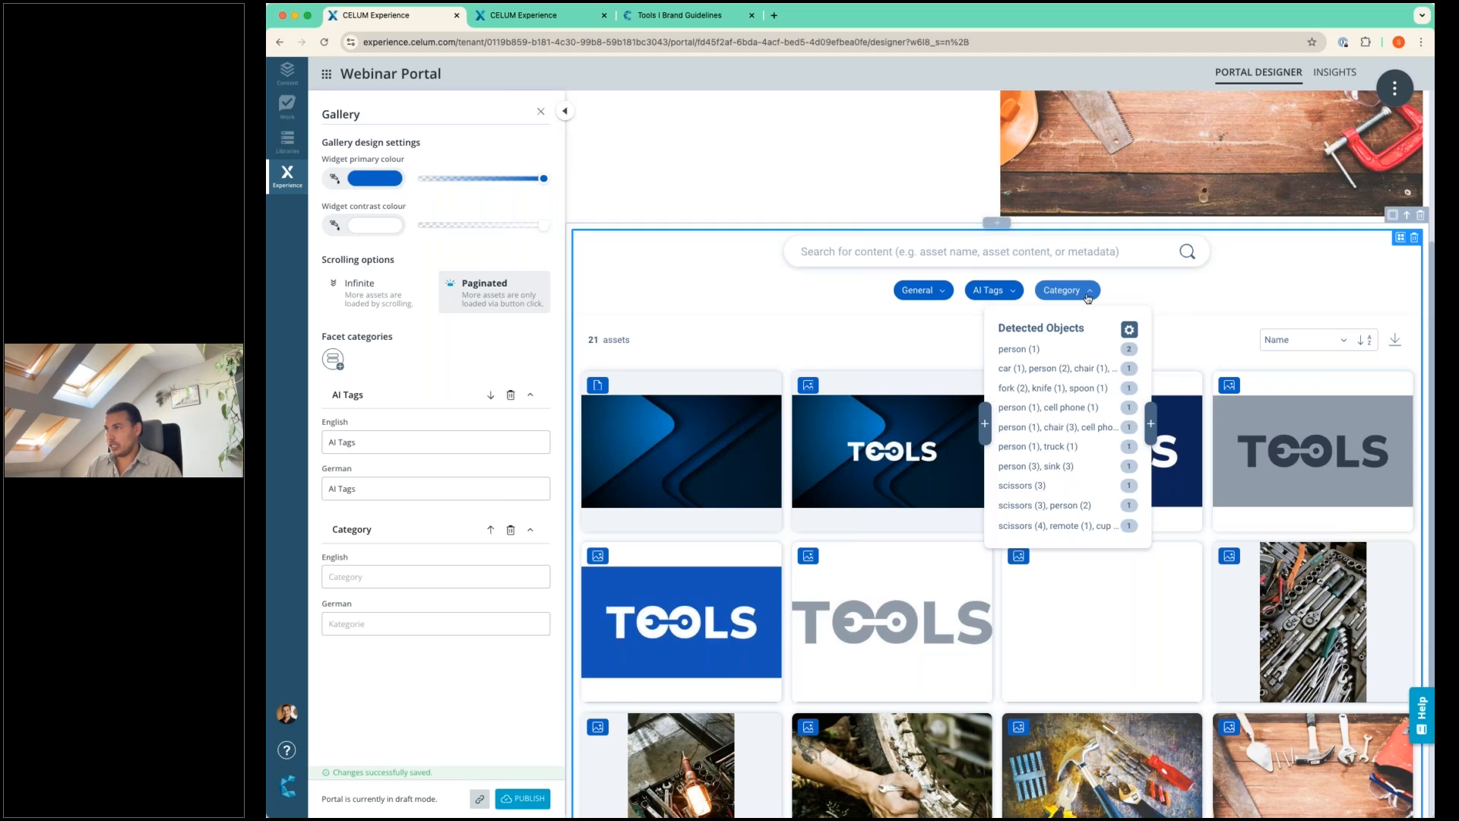
pyautogui.click(1130, 329)
pyautogui.click(1154, 375)
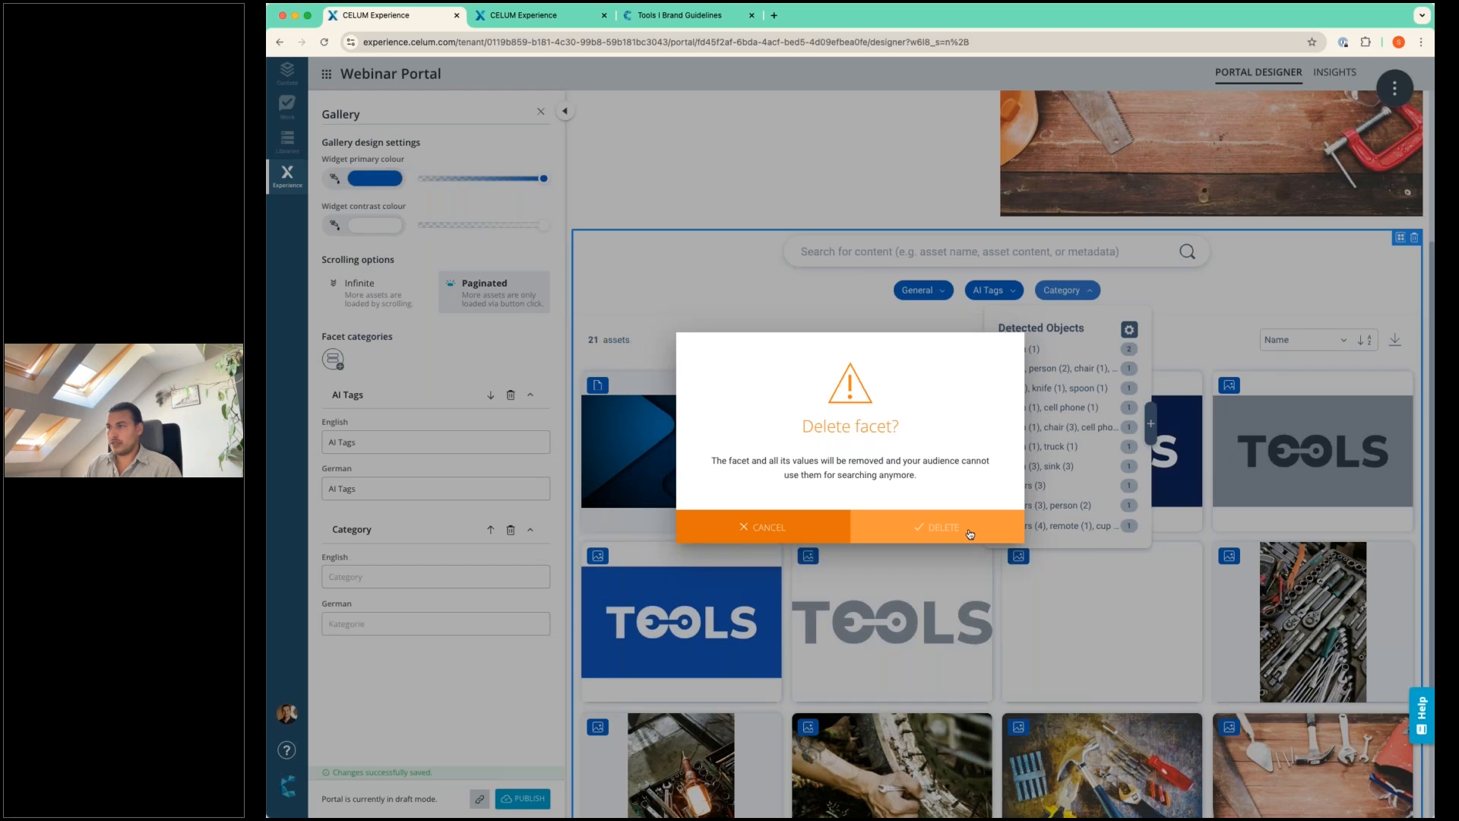
pyautogui.click(970, 534)
# Add the Rights Owner facet to the second facet category.
pyautogui.click(1067, 328)
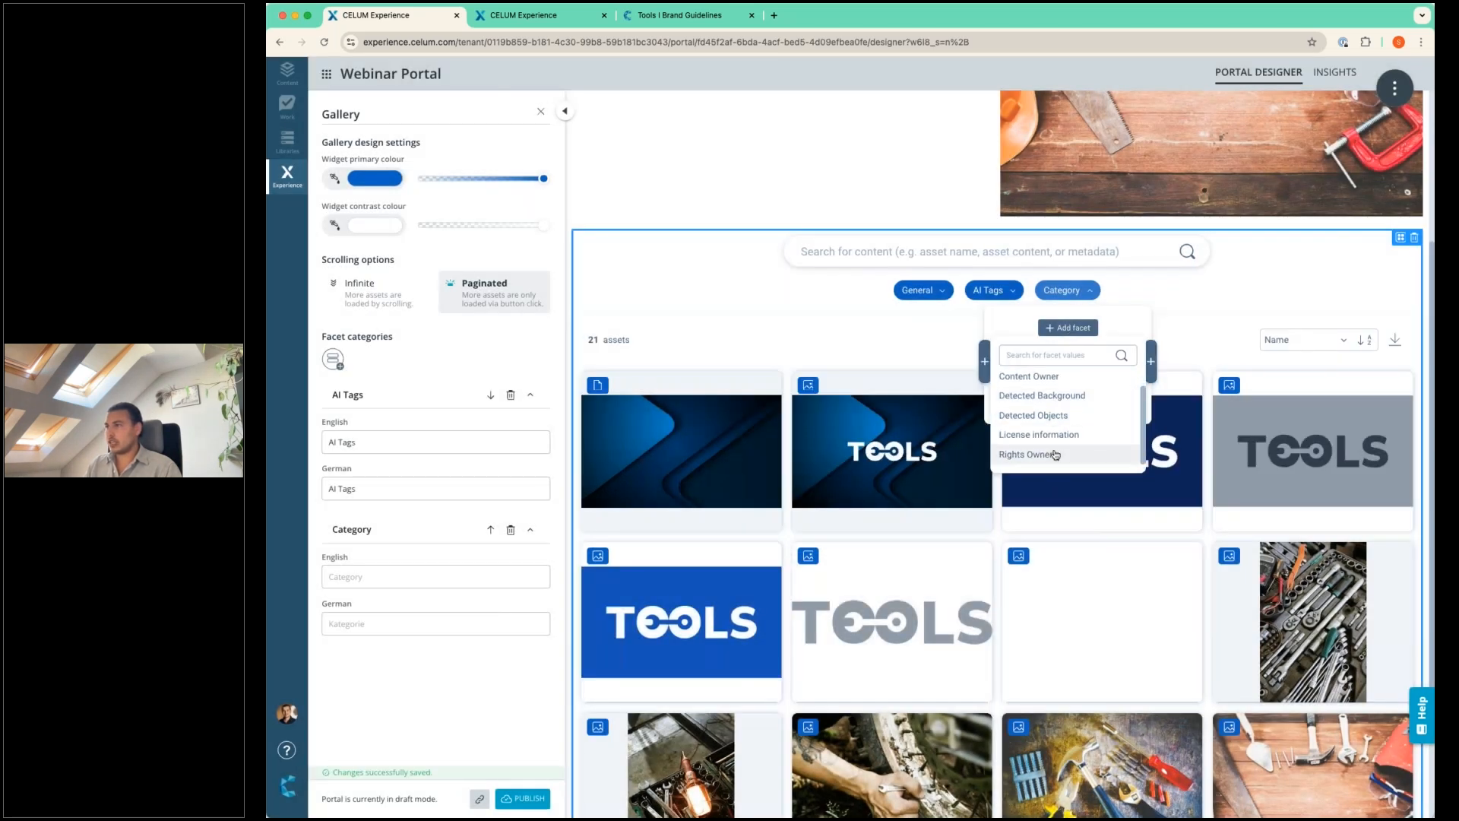
pyautogui.click(1055, 455)
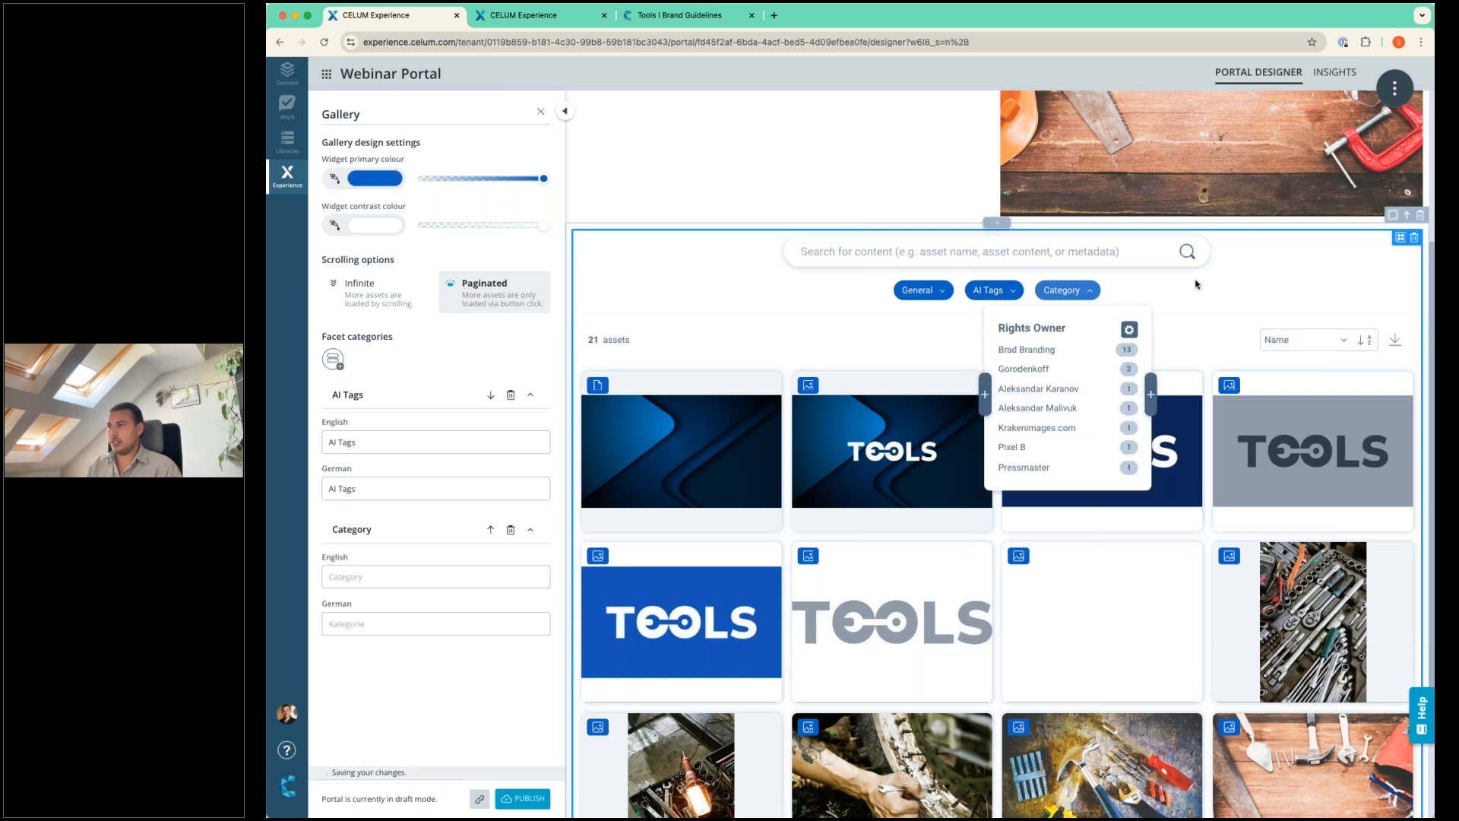
pyautogui.click(1197, 287)
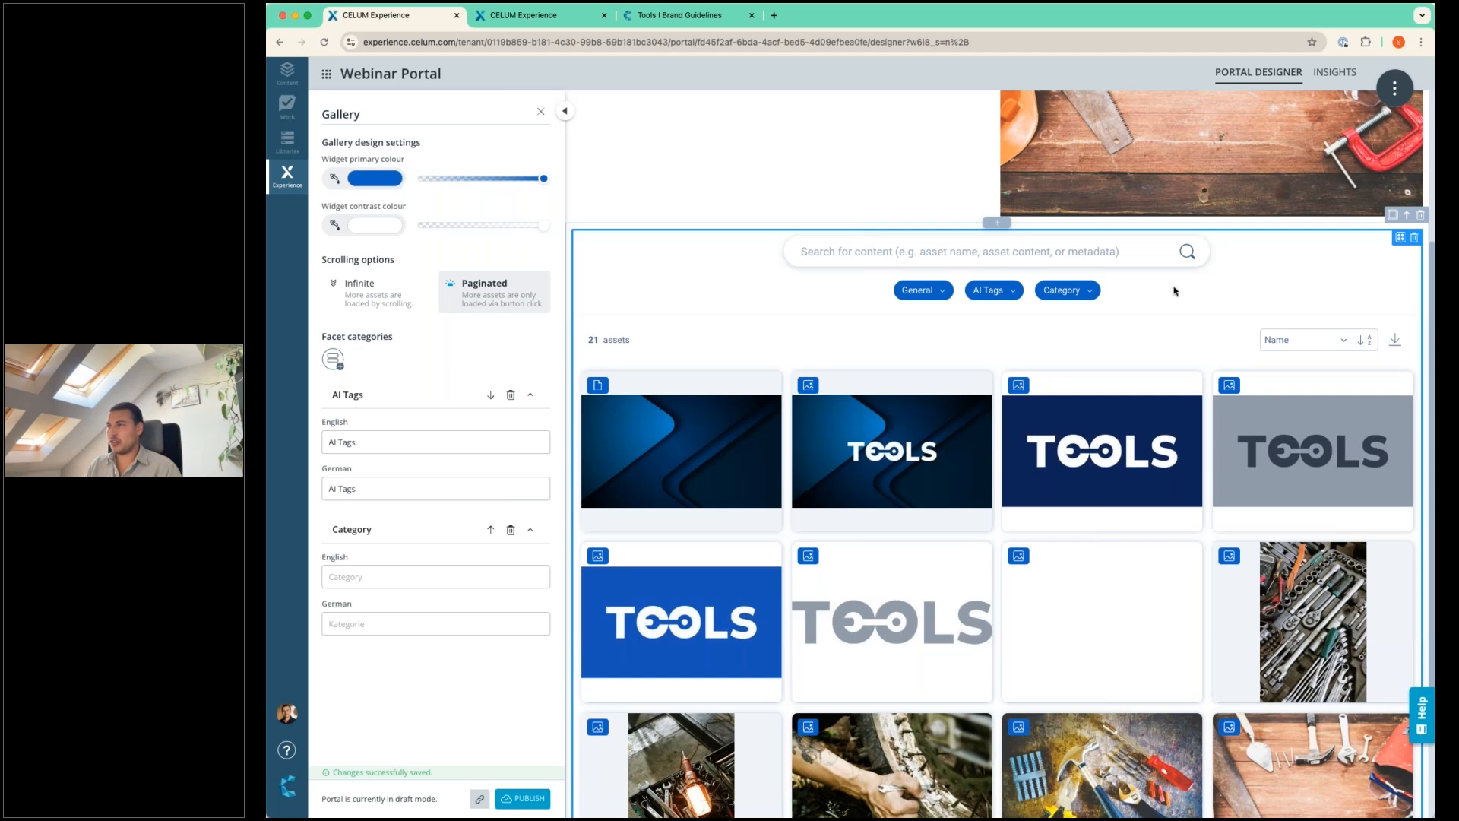
# Review the draft portal page and compare it with the sections of the published Tools brand guidelines portal.
pyautogui.scroll(-3, 1168, 288)
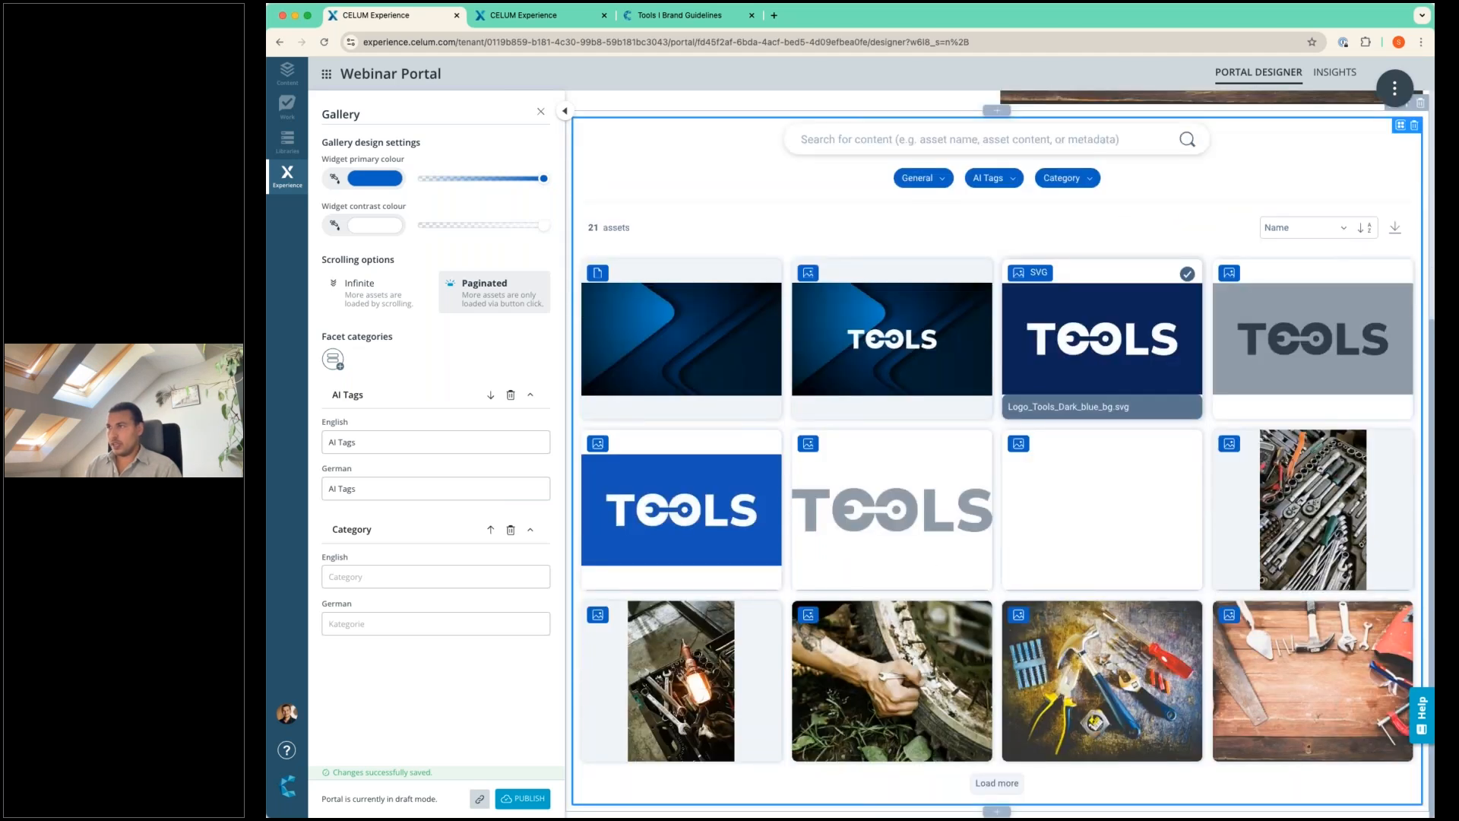
pyautogui.scroll(9, 1161, 283)
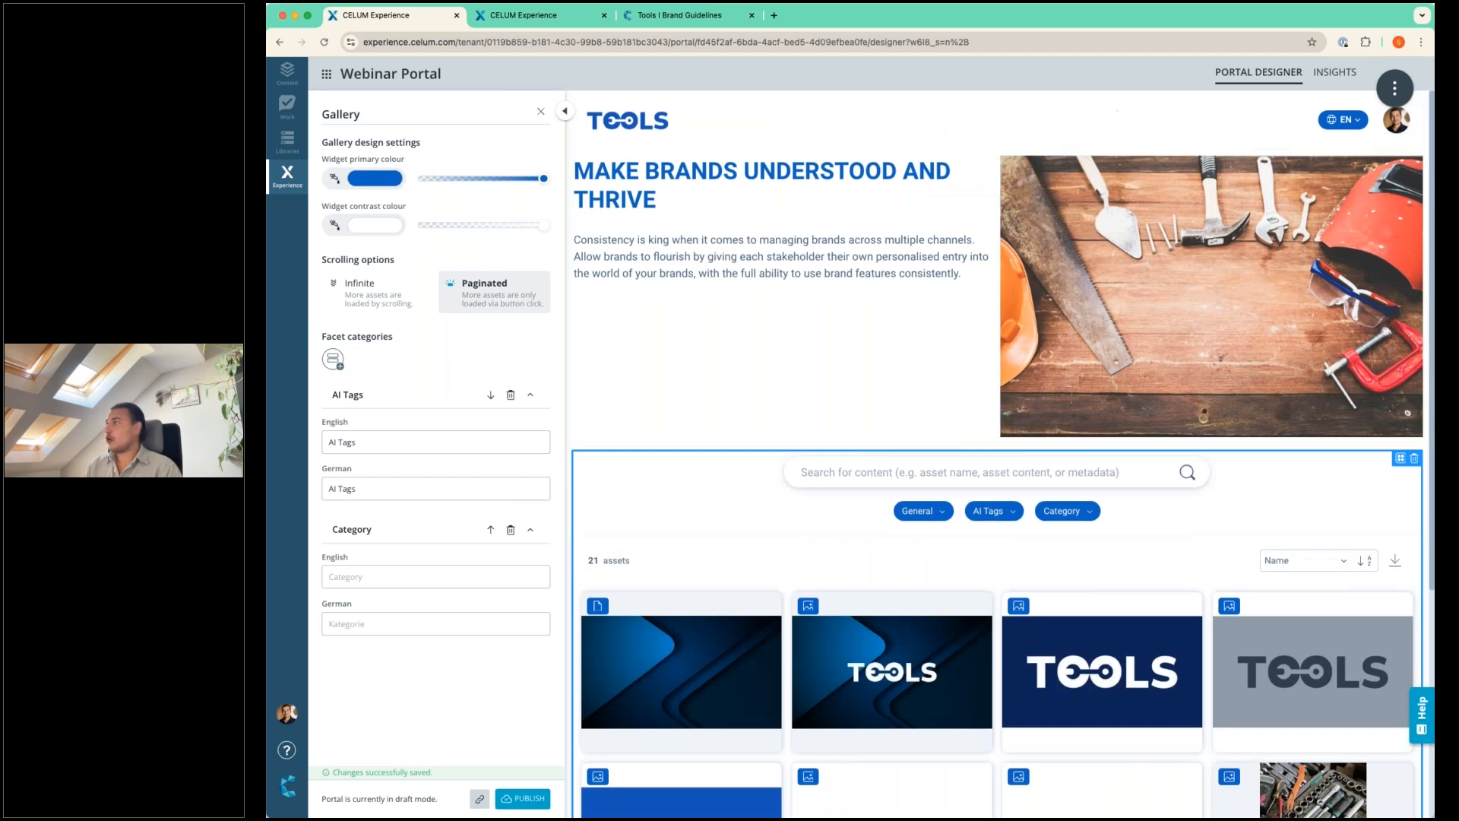
pyautogui.scroll(-9, 1077, 369)
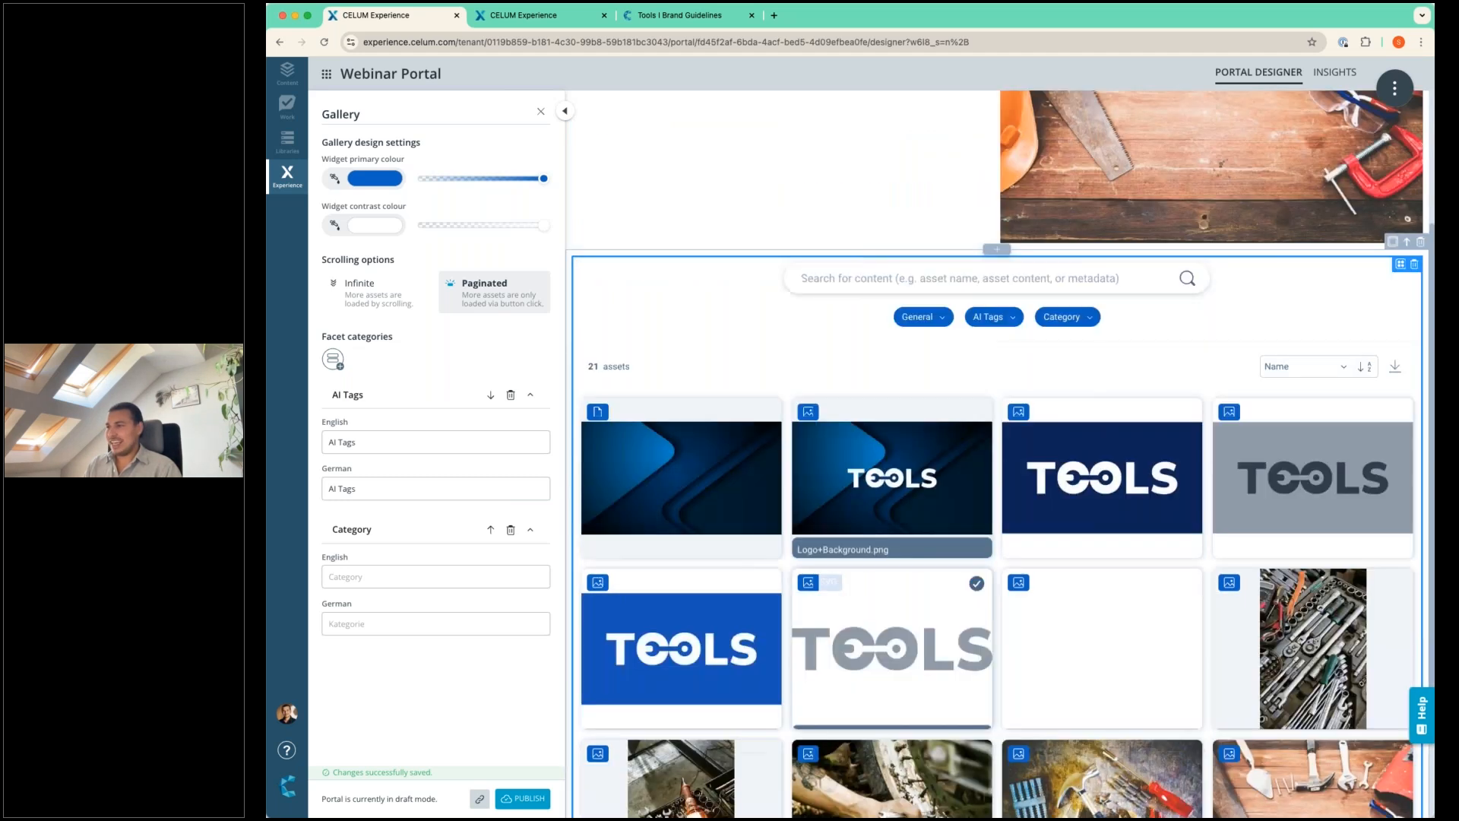
pyautogui.click(682, 21)
pyautogui.scroll(-10, 956, 360)
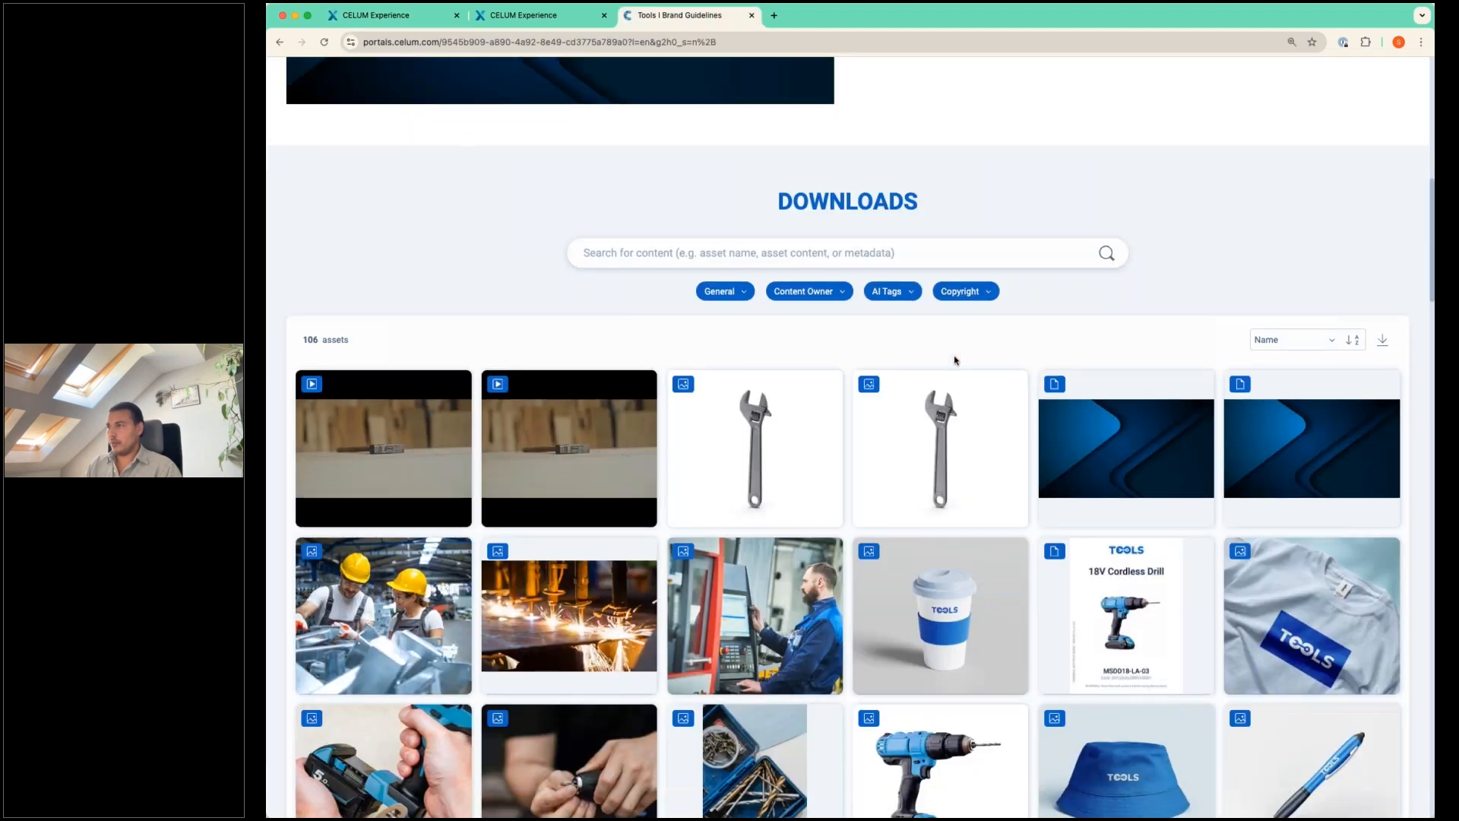
pyautogui.scroll(-20, 957, 360)
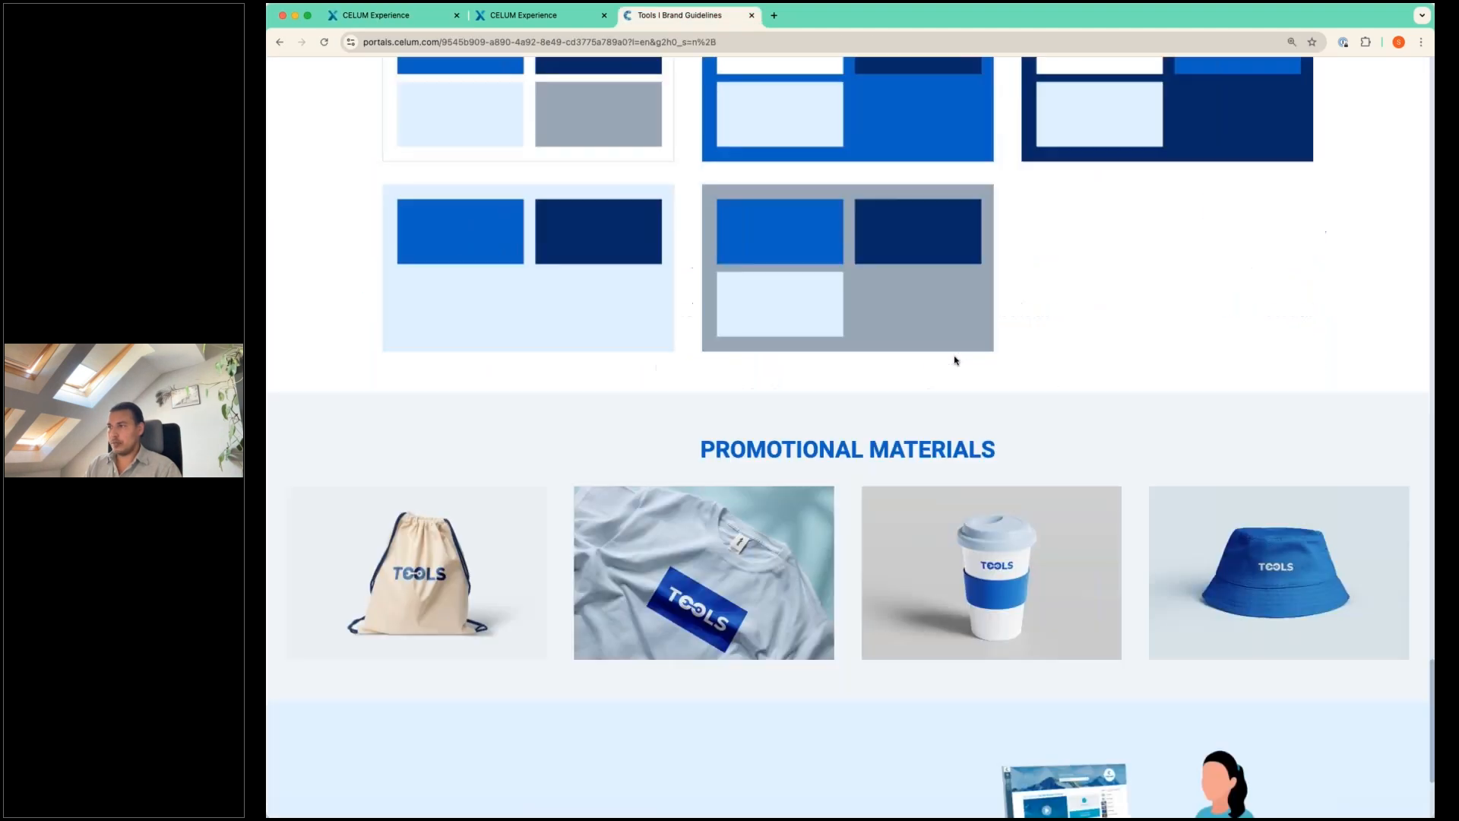
pyautogui.scroll(20, 956, 360)
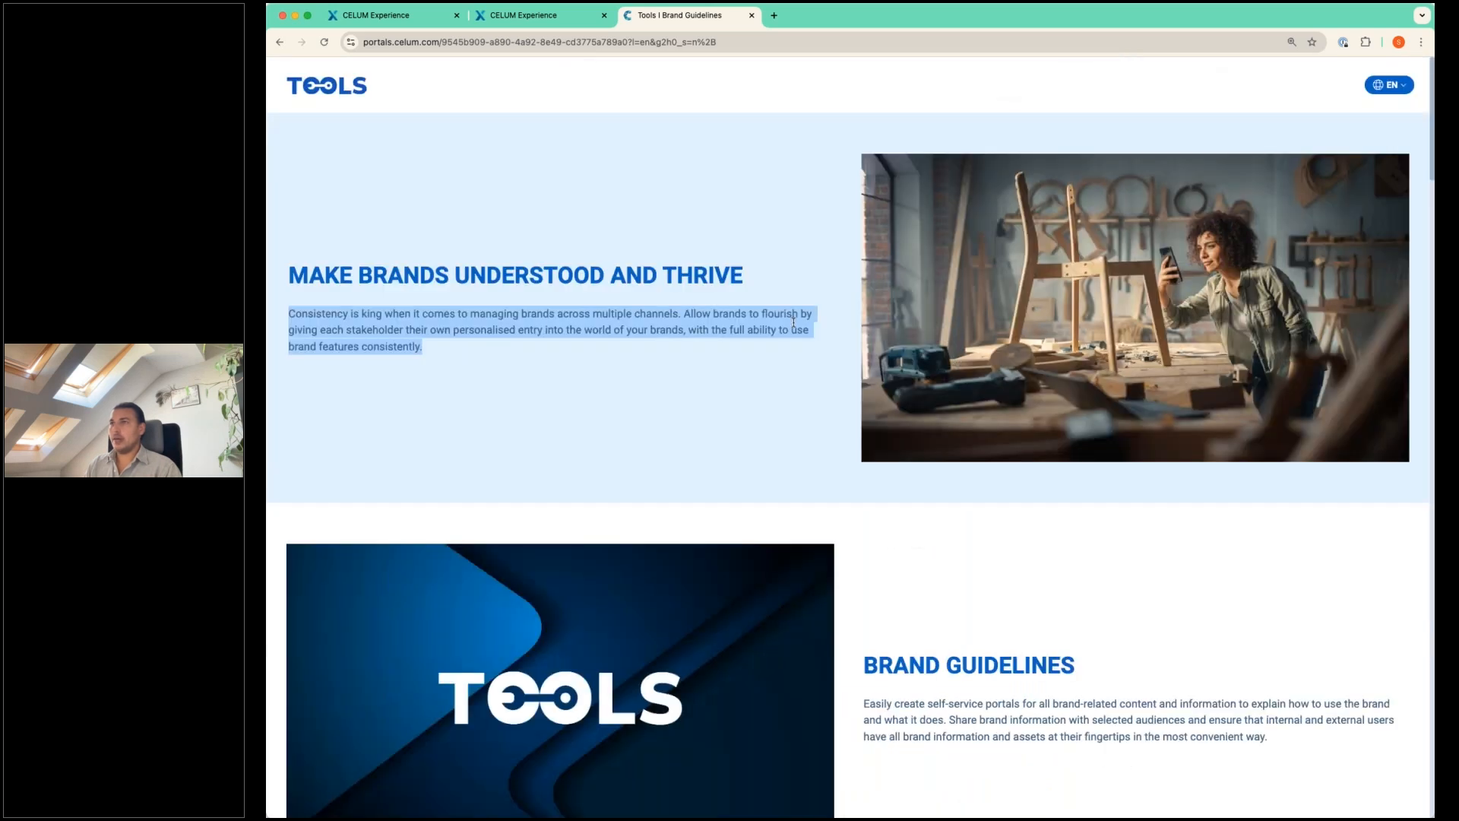
pyautogui.click(402, 16)
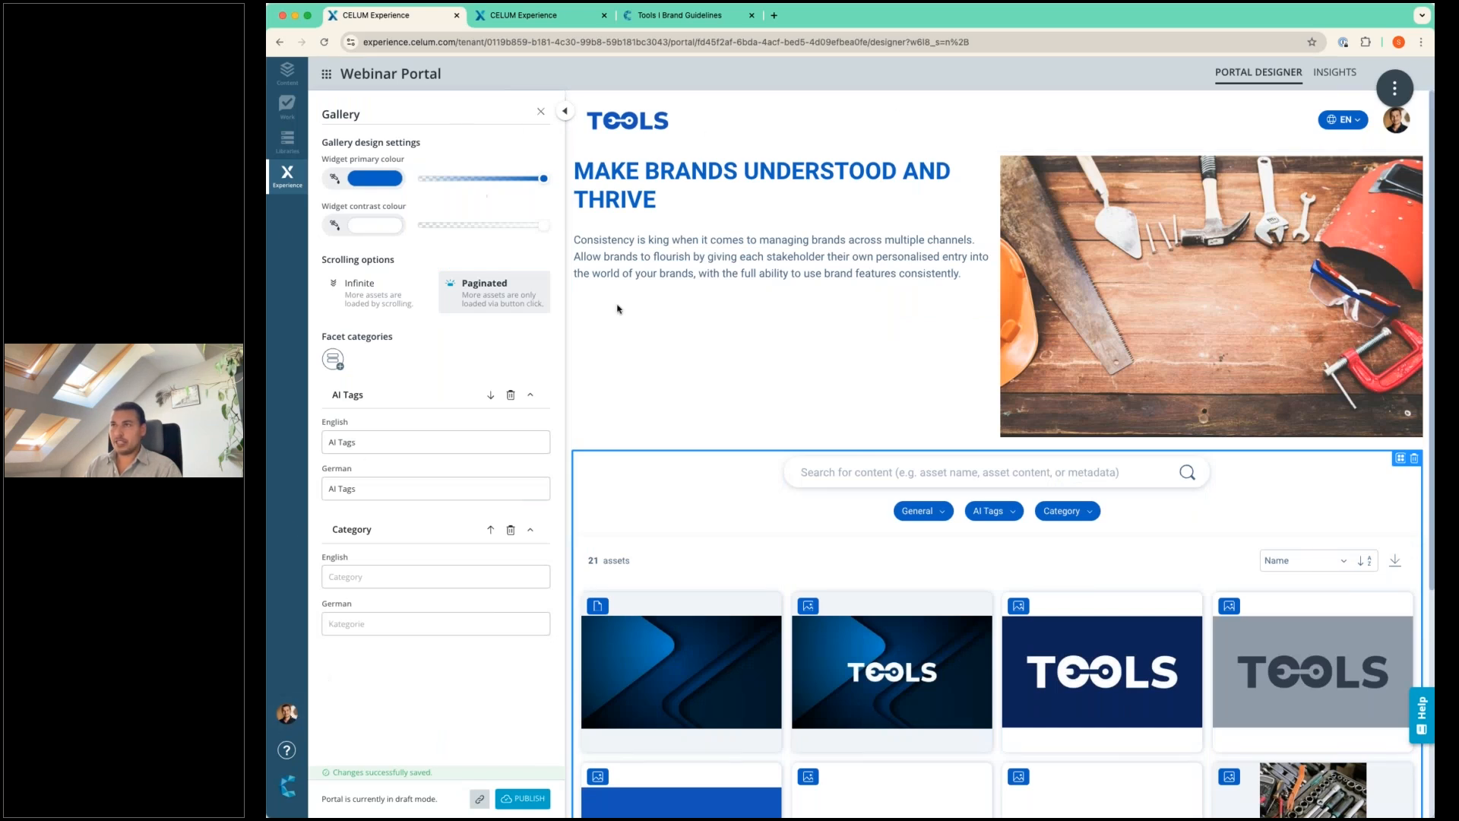
# Switch to the open design theme form and name the new theme "Webinar Theme".
pyautogui.click(509, 17)
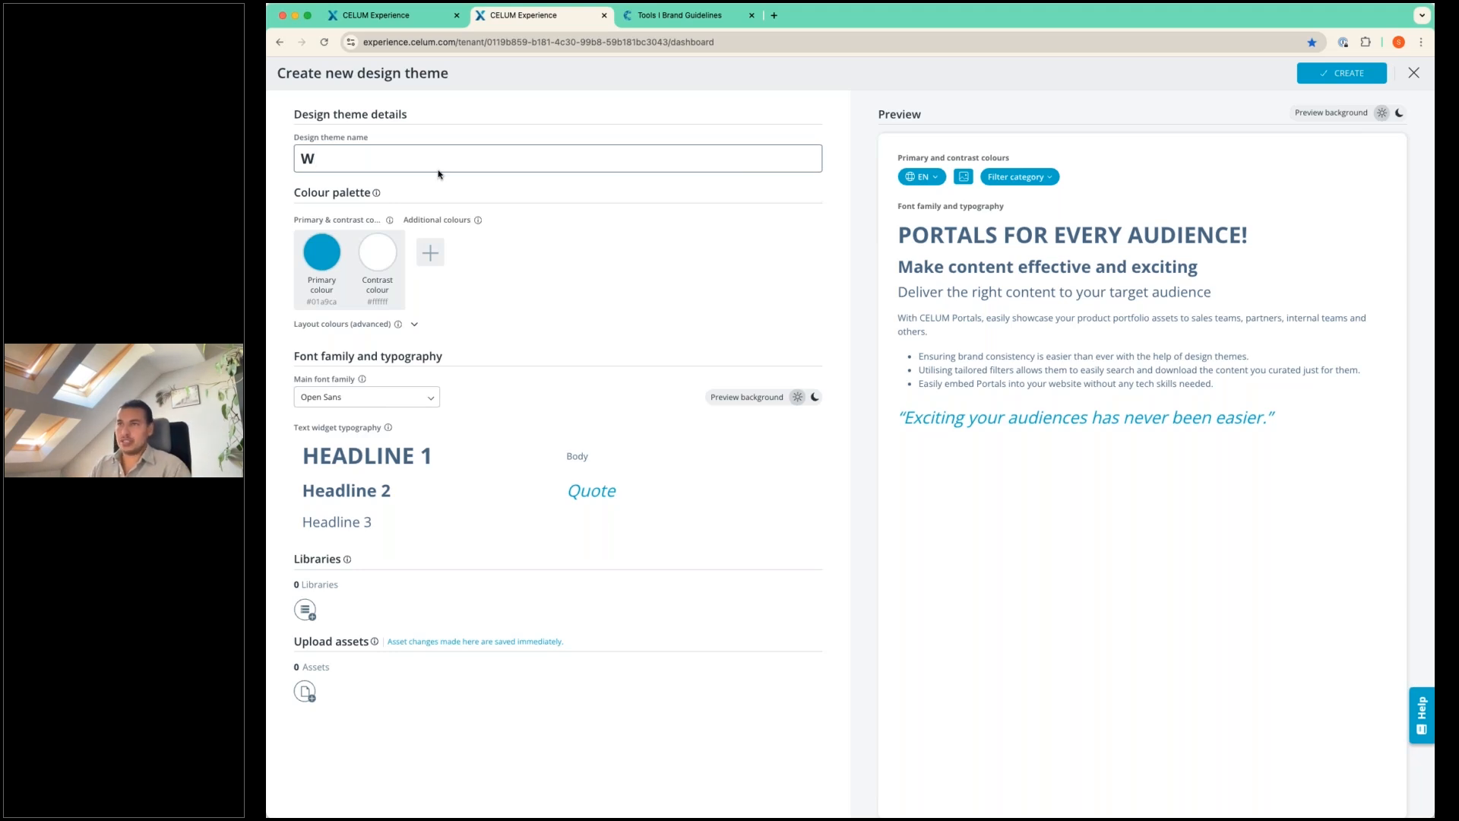
pyautogui.write('ebinar')
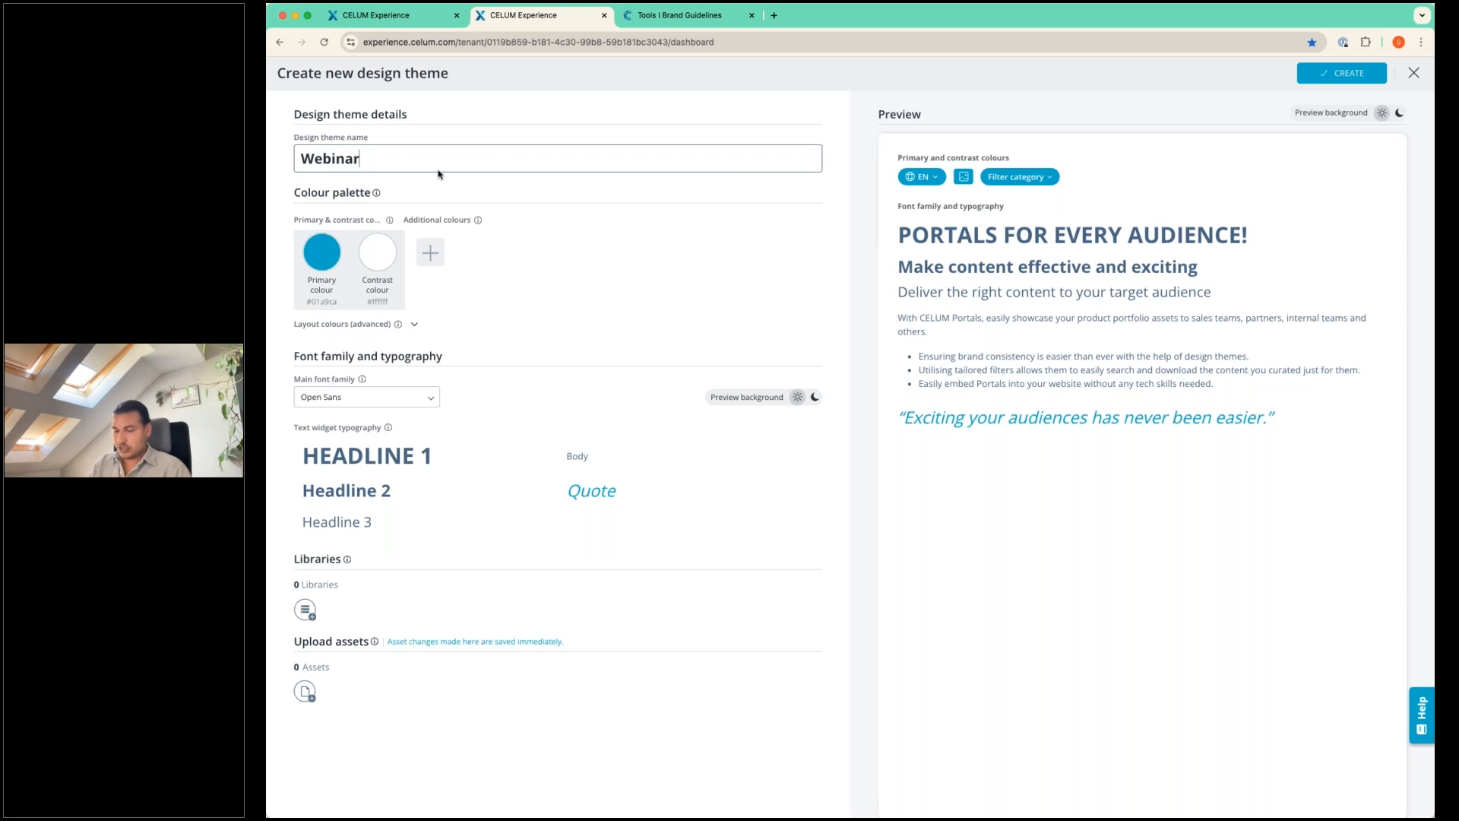
pyautogui.write(' Theme')
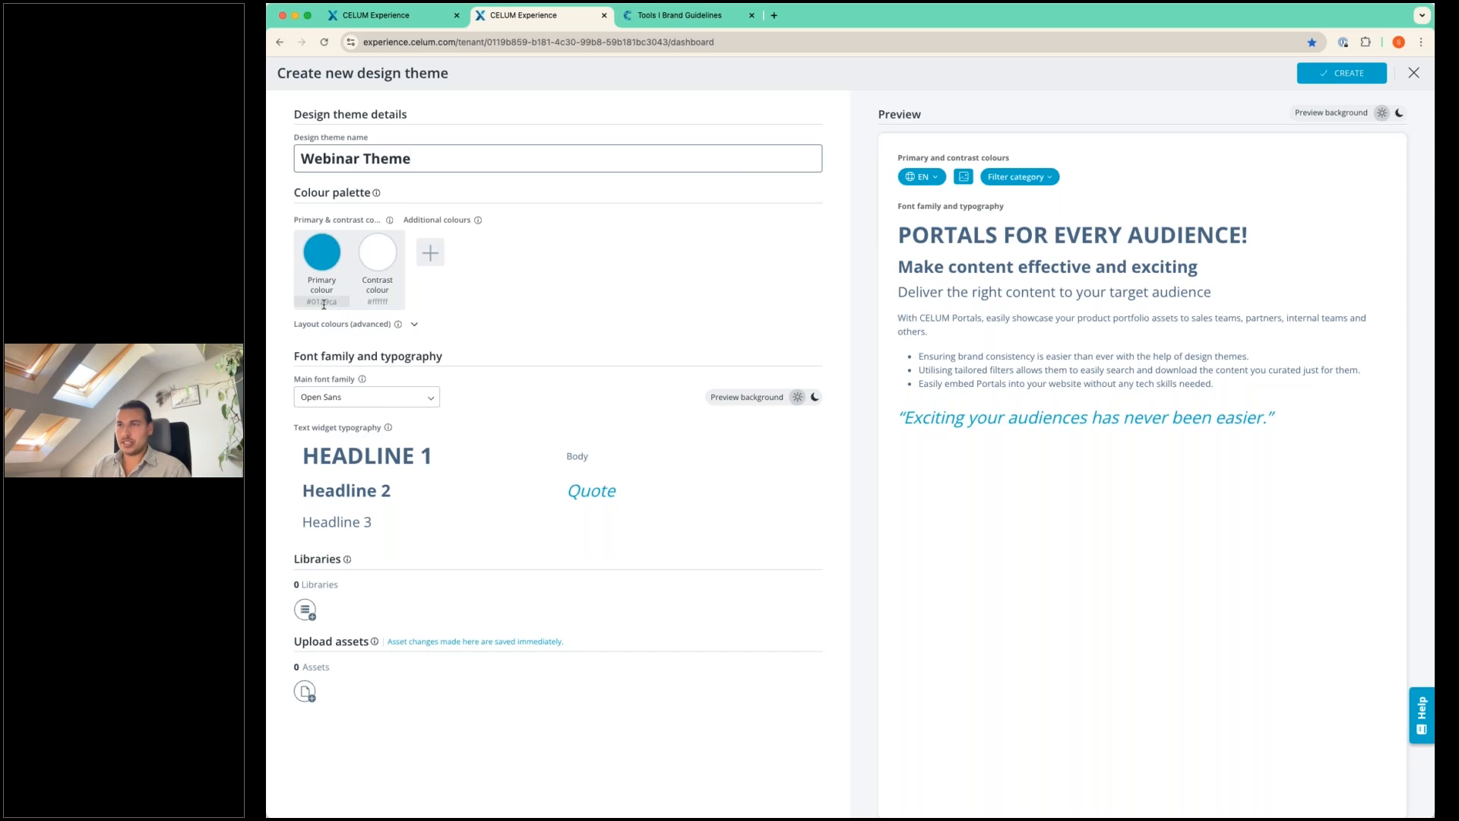
# Add two additional colours to the theme's colour palette and select the second one's HEX value without changing it.
pyautogui.click(422, 254)
pyautogui.click(486, 252)
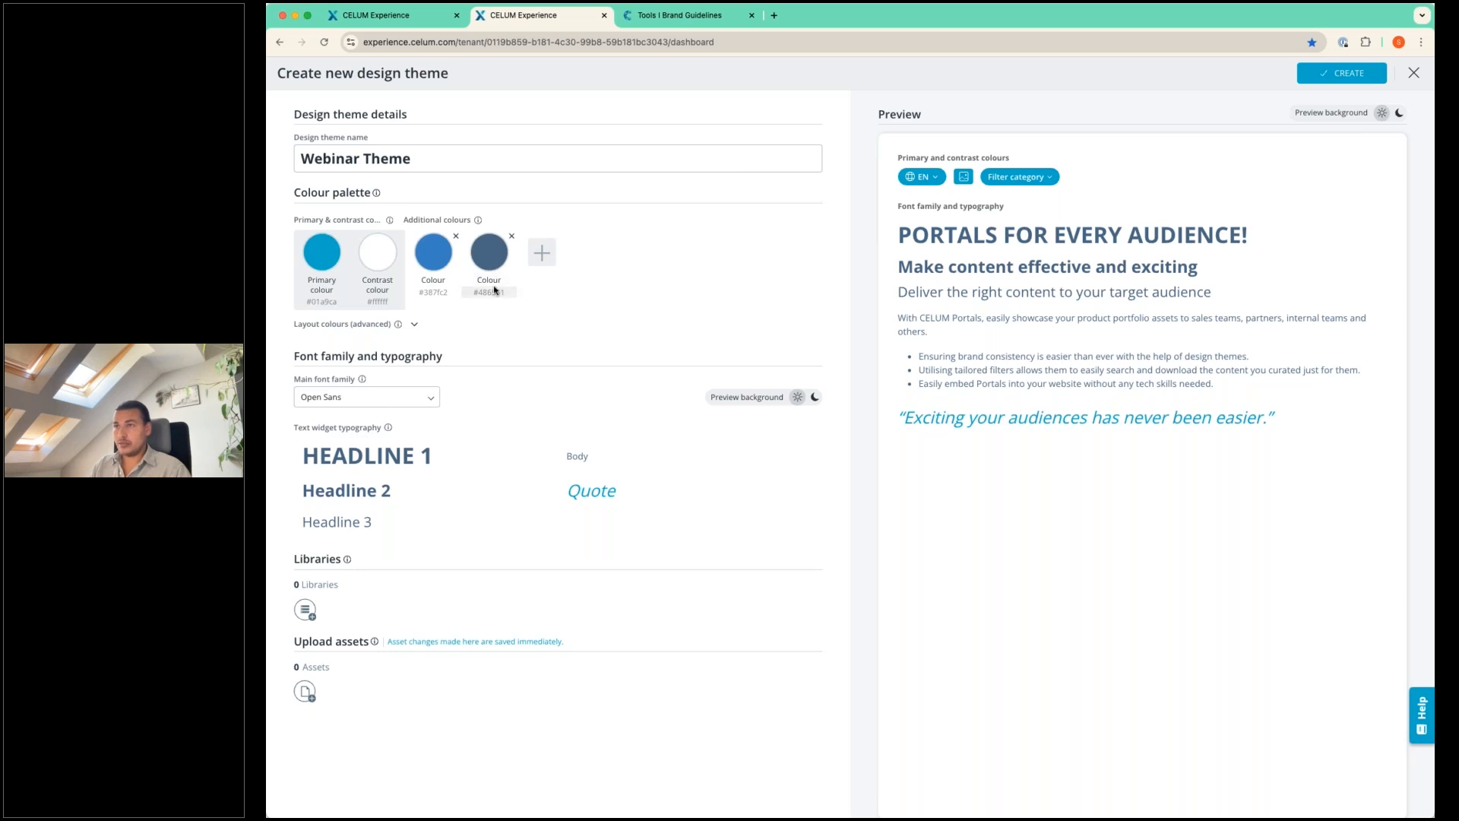
pyautogui.click(495, 293)
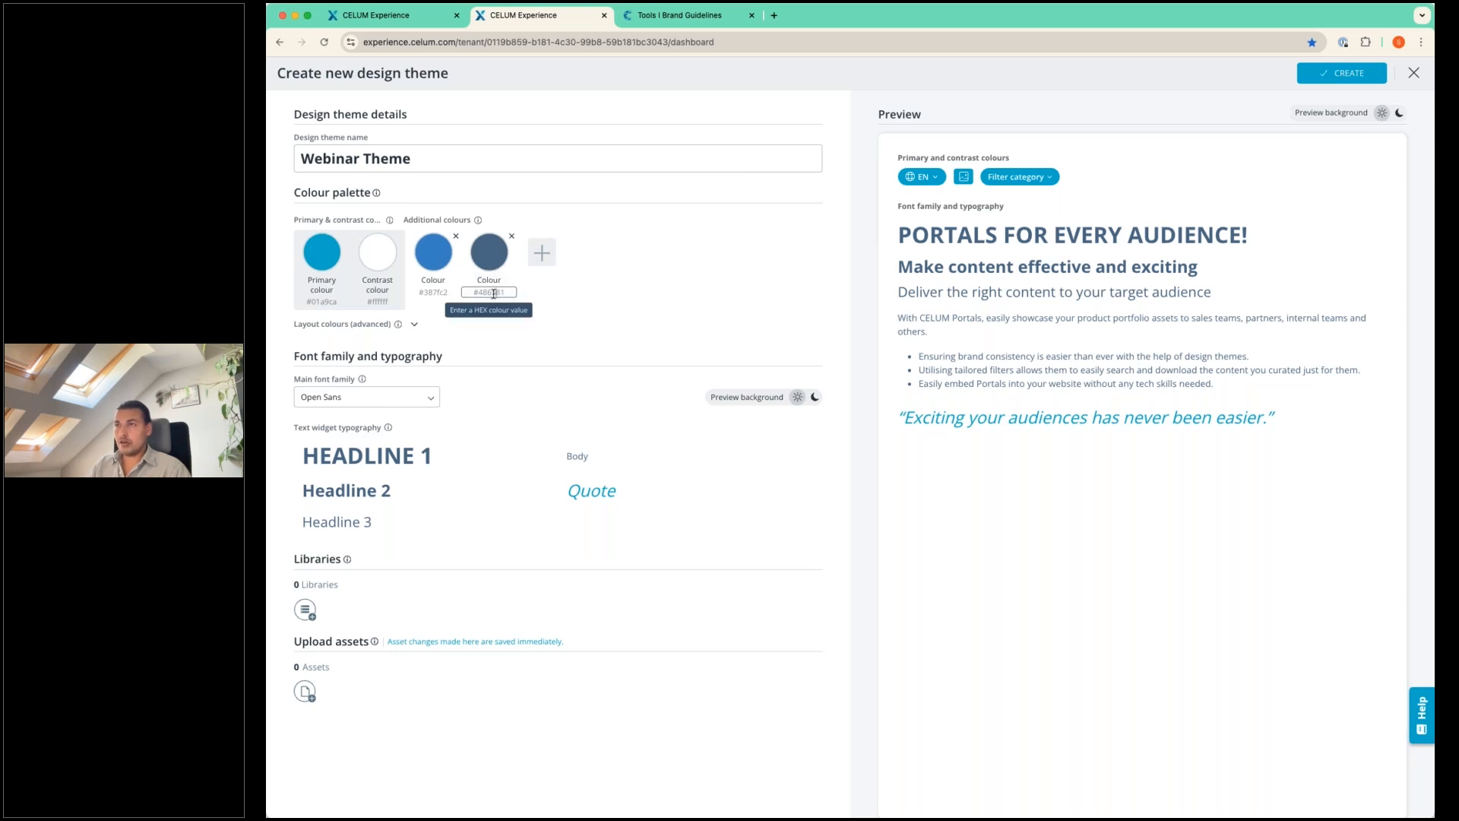
pyautogui.moveTo(513, 292); pyautogui.dragTo(463, 292)
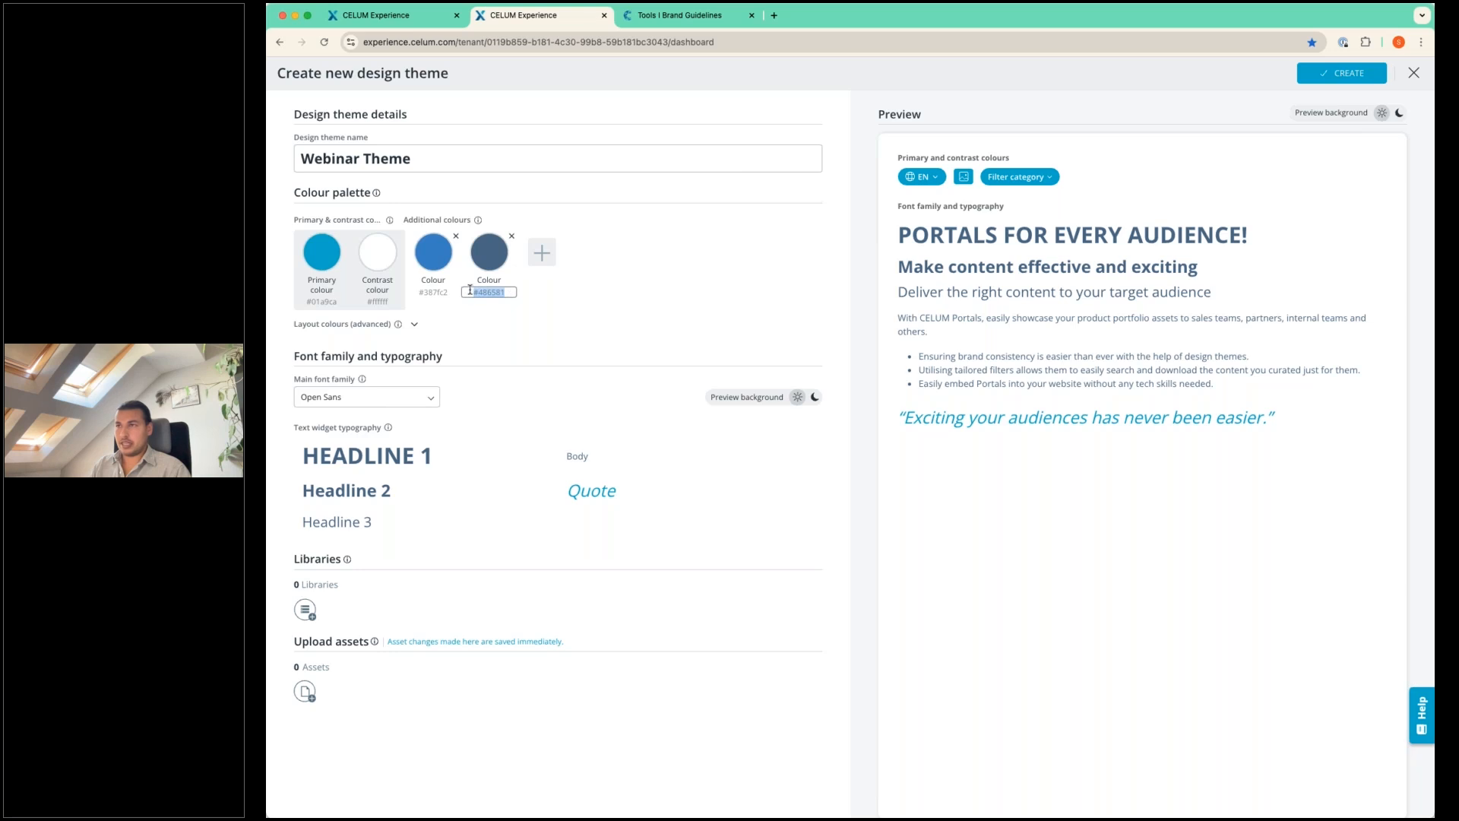
pyautogui.click(589, 317)
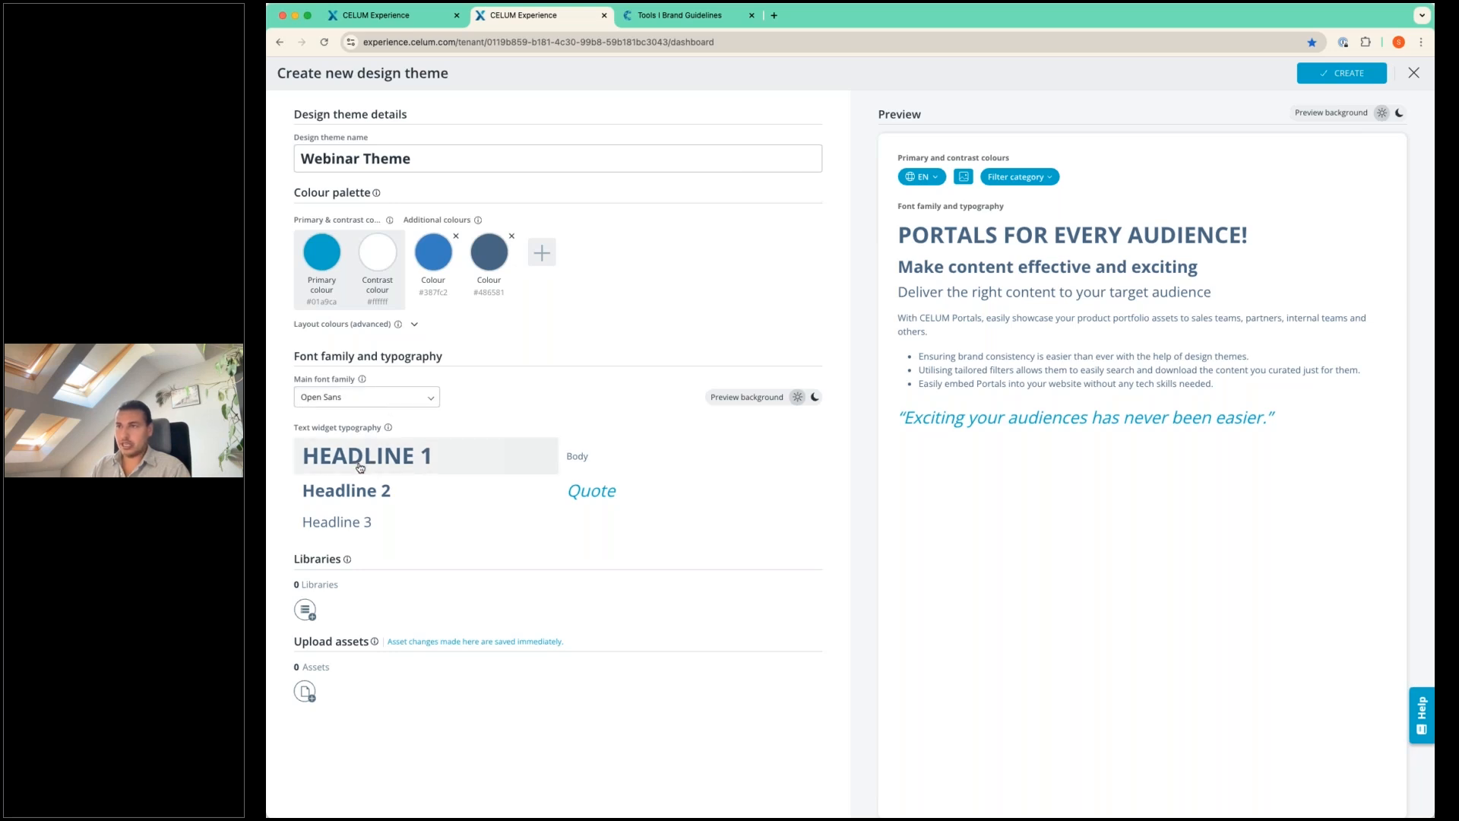
# Set the Headline 1 text style to a 41pt font size and underline it.
pyautogui.click(390, 461)
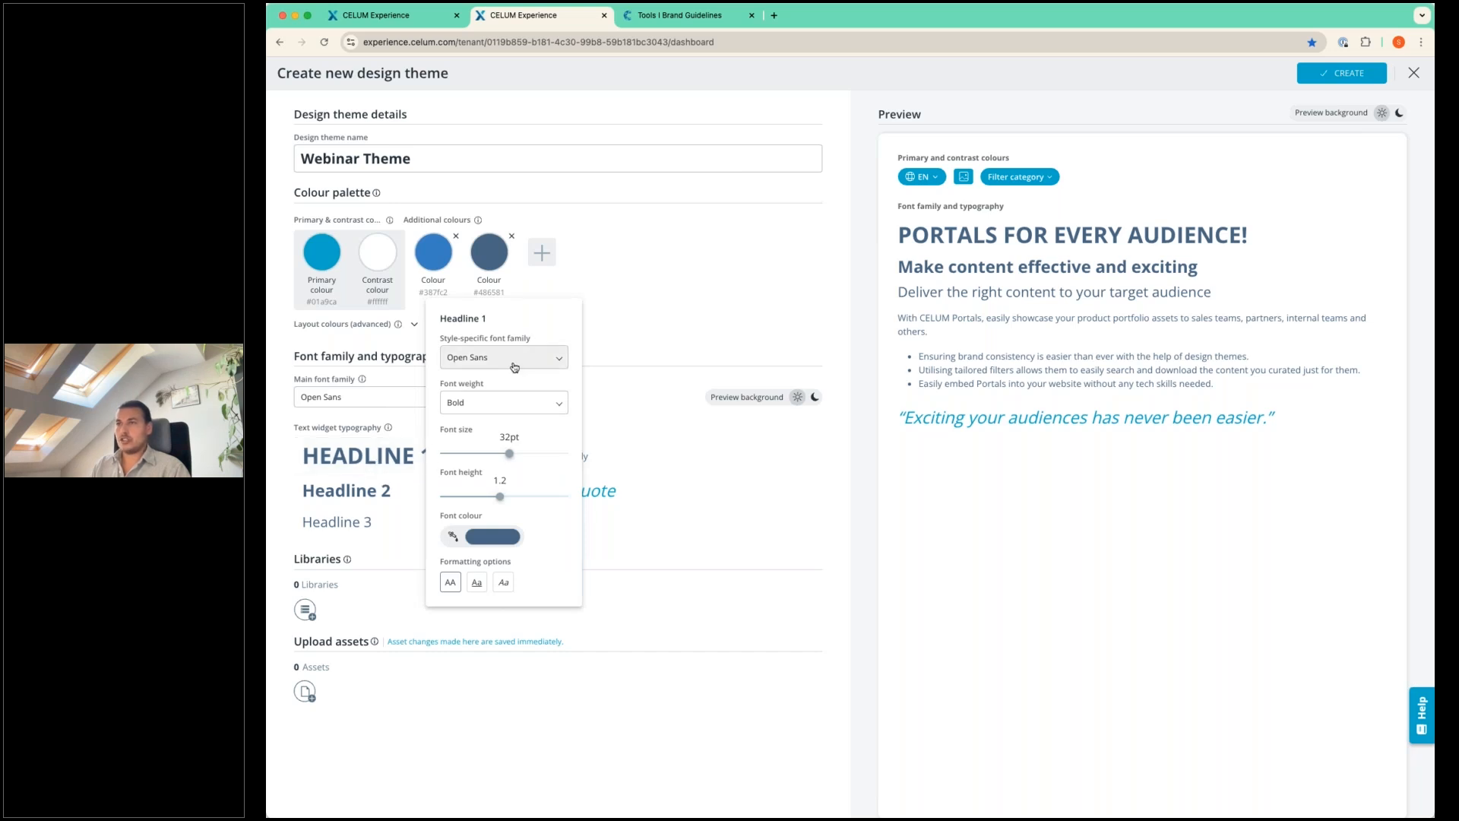
pyautogui.moveTo(507, 454); pyautogui.dragTo(541, 454)
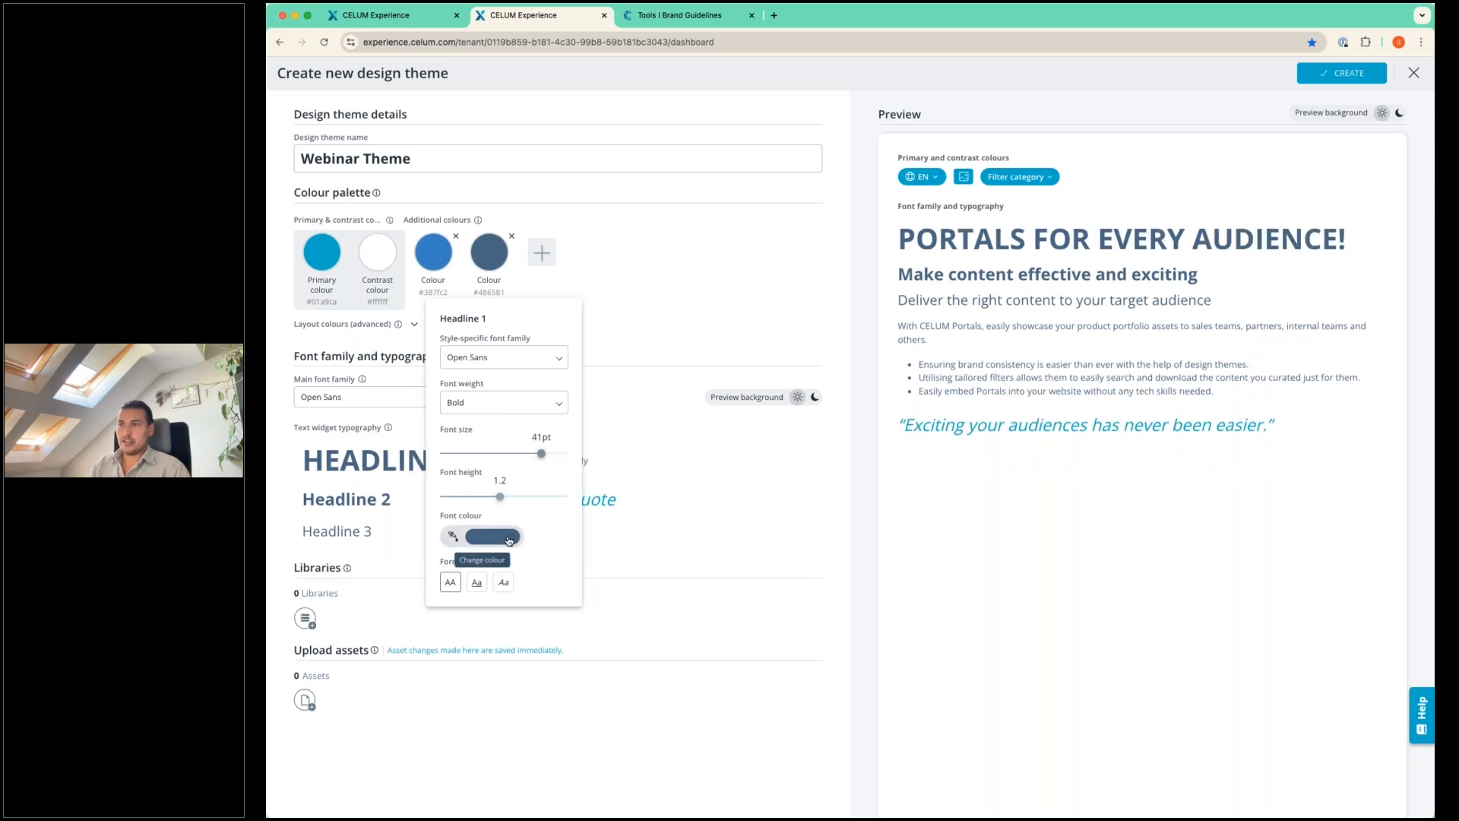
pyautogui.click(472, 587)
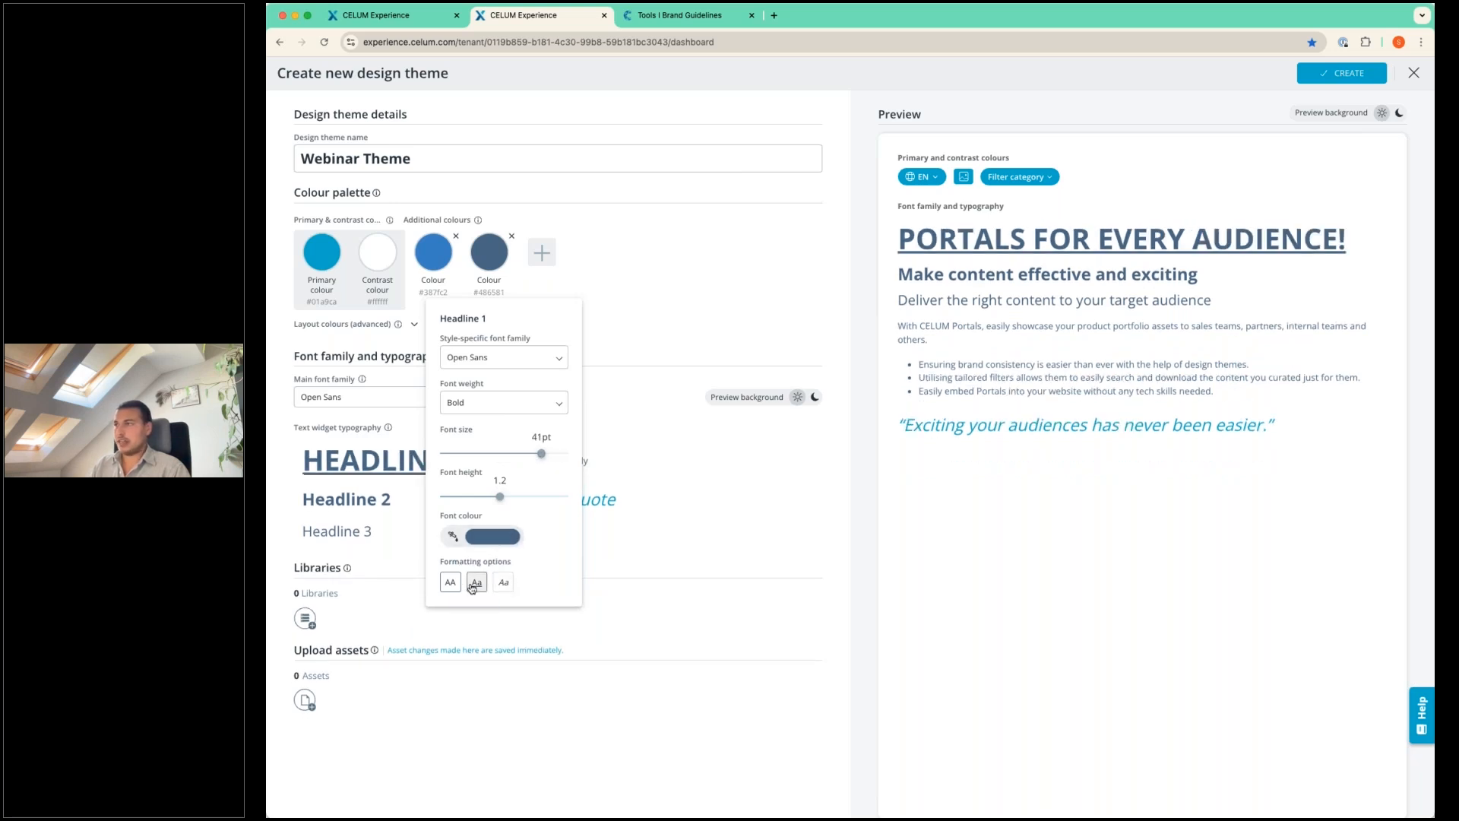
pyautogui.click(693, 541)
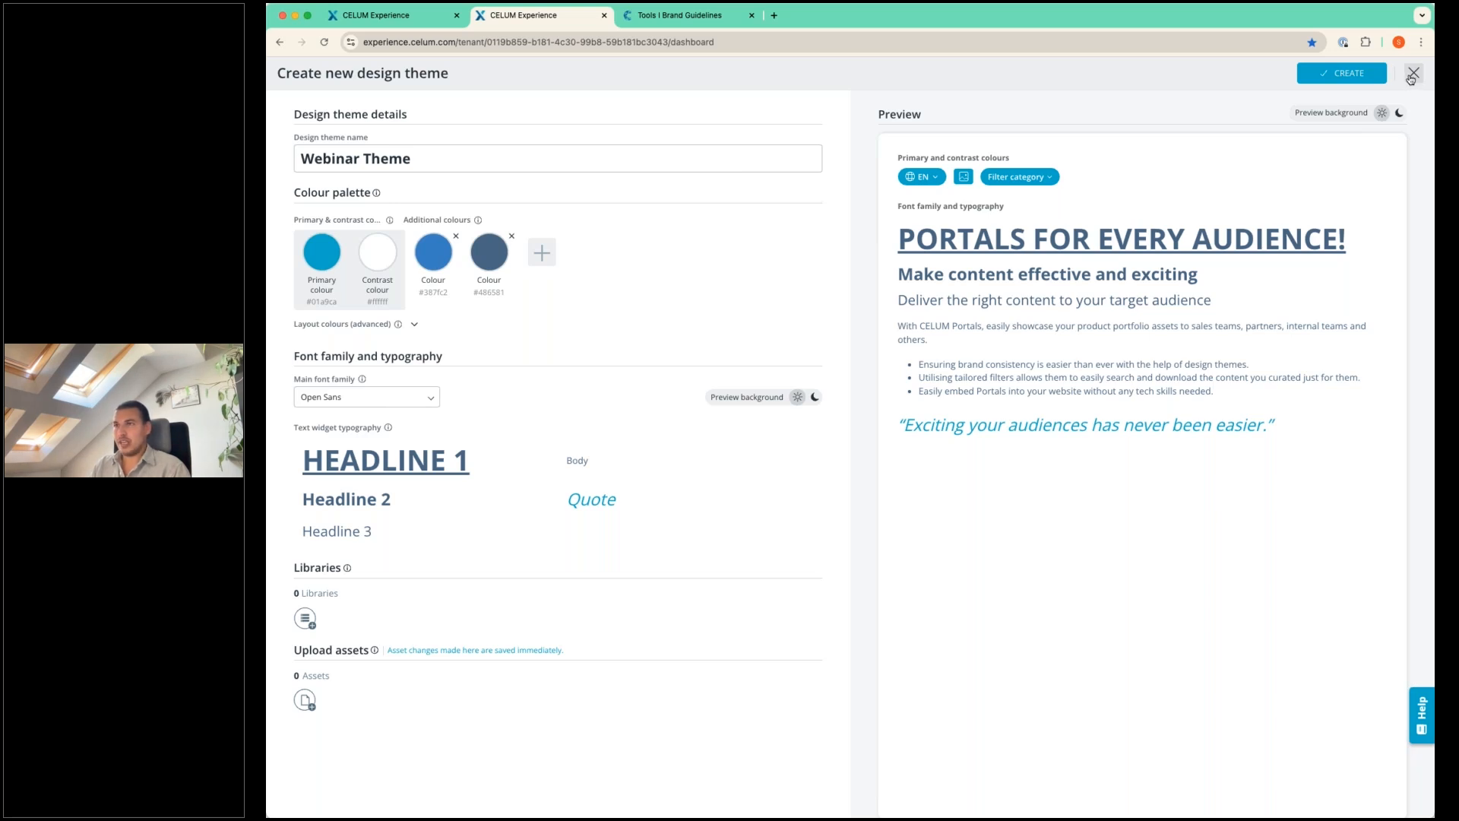
# Leave the Webinar Portal designer and open the insights of the "Tools I Brand Guidelines sample portal".
pyautogui.click(408, 27)
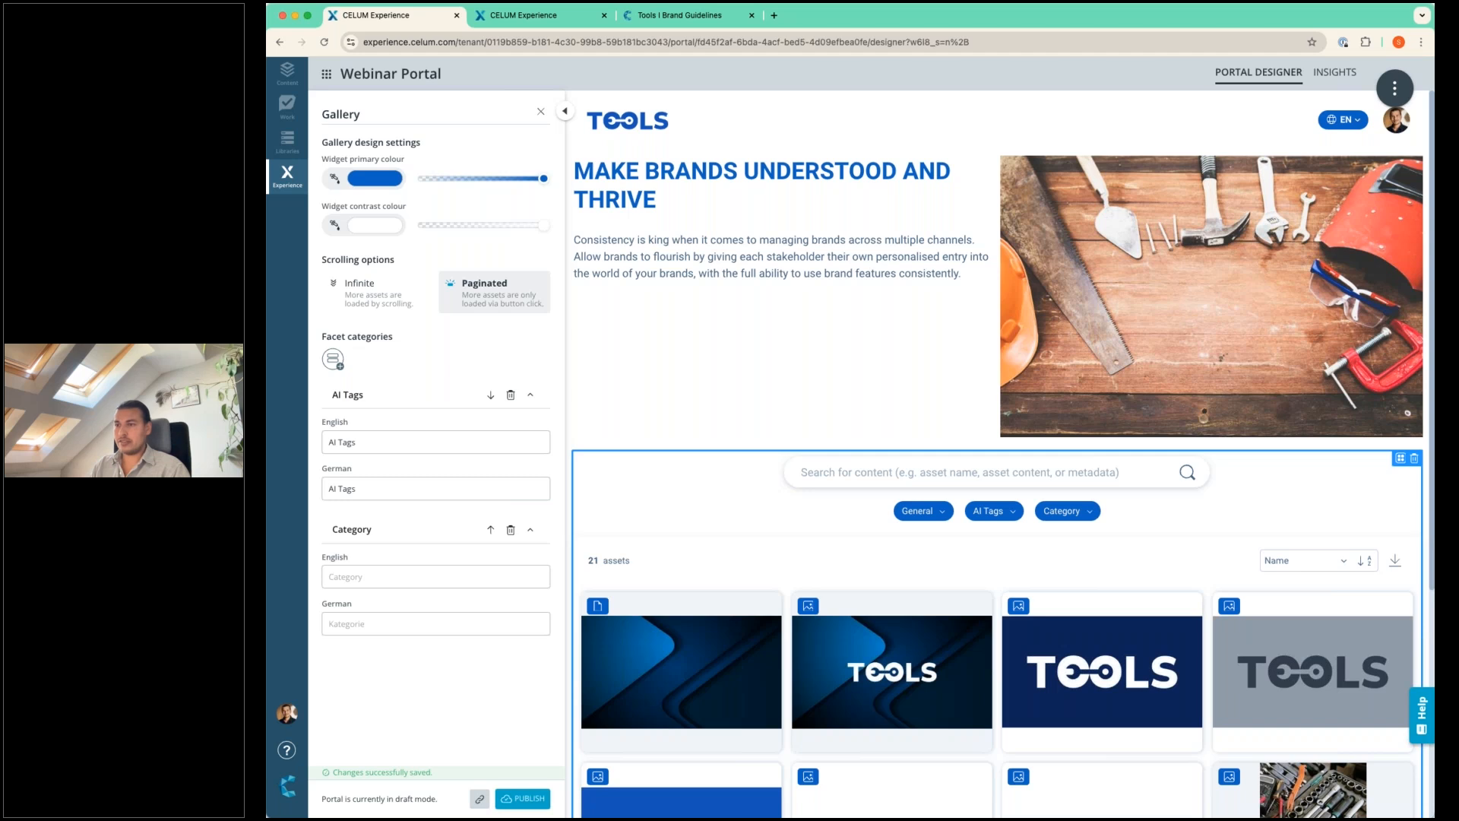
pyautogui.click(327, 75)
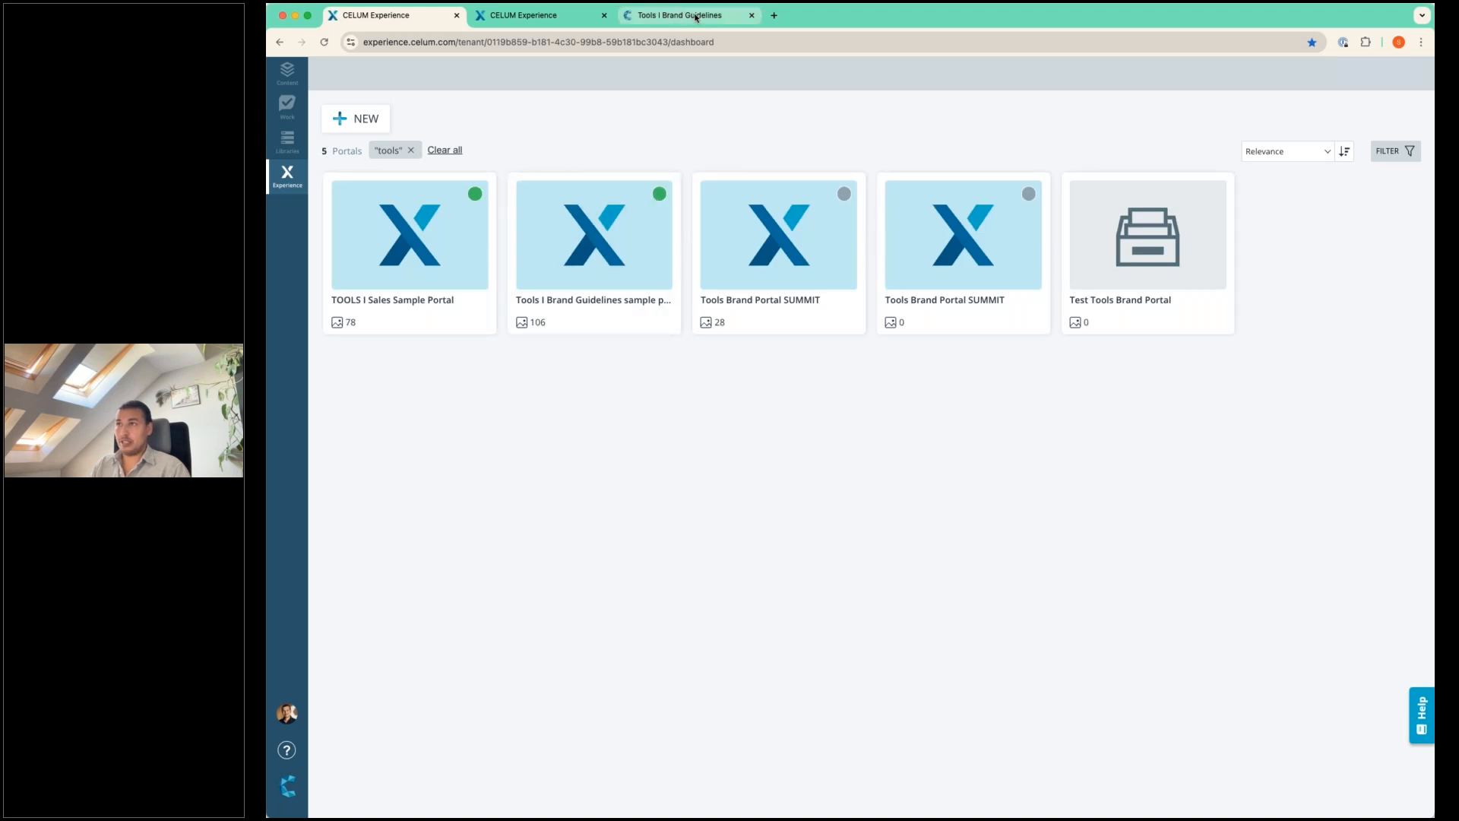
pyautogui.click(609, 215)
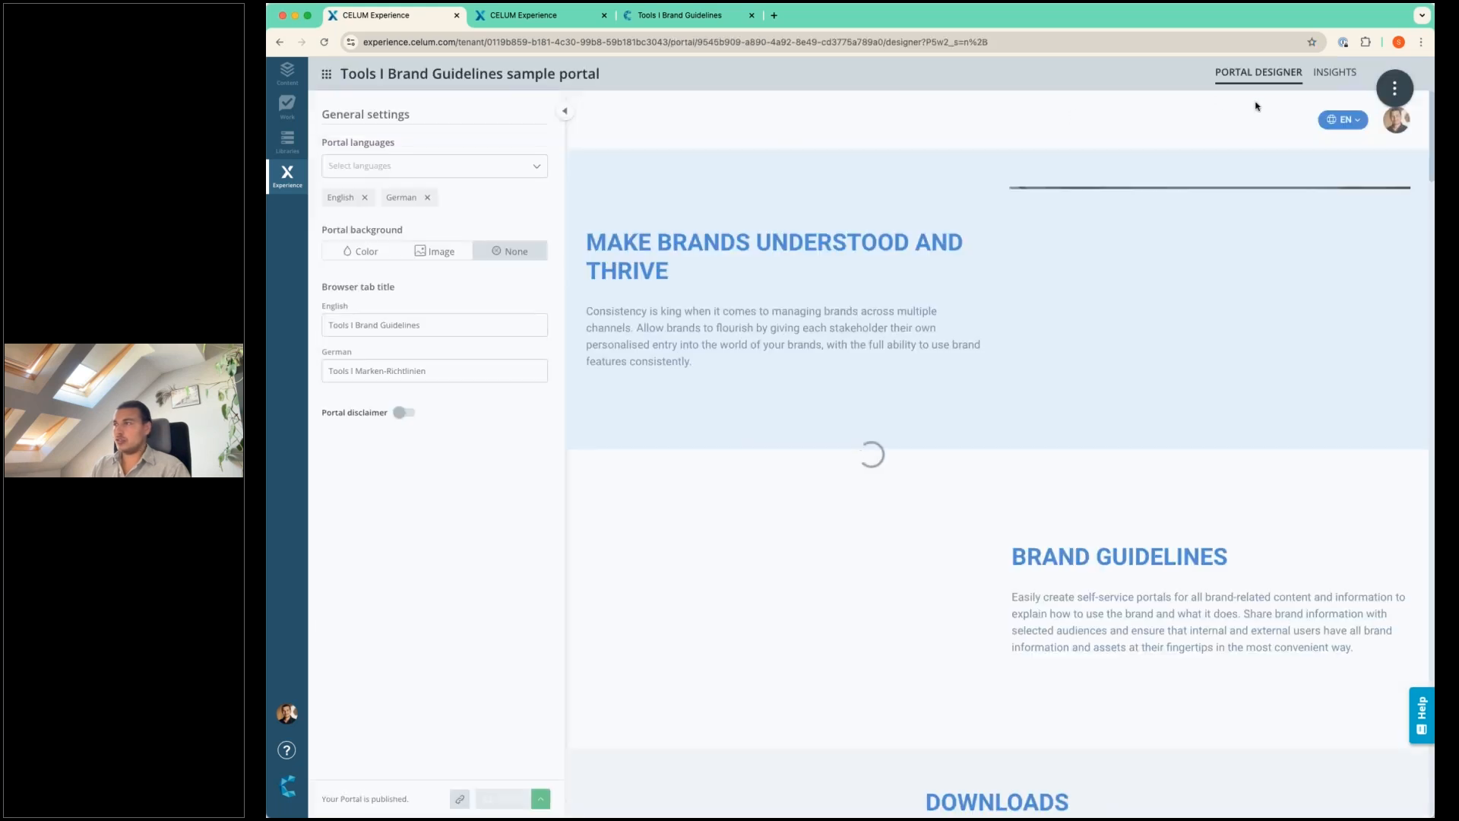
pyautogui.click(1336, 73)
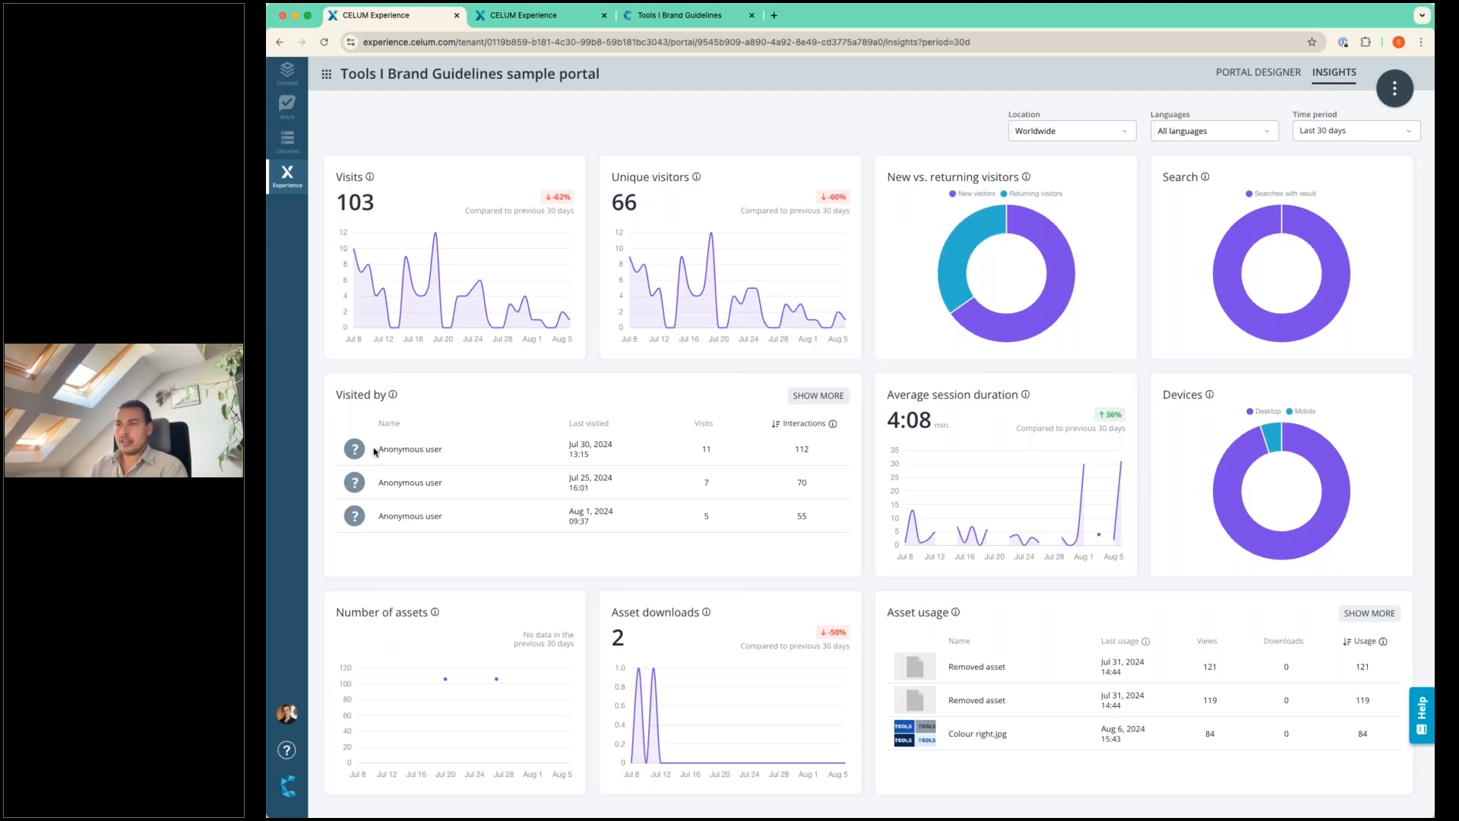
# Examine the portal's visitor list and the full asset usage list, and return to the insights overview.
pyautogui.moveTo(379, 449); pyautogui.dragTo(440, 451)
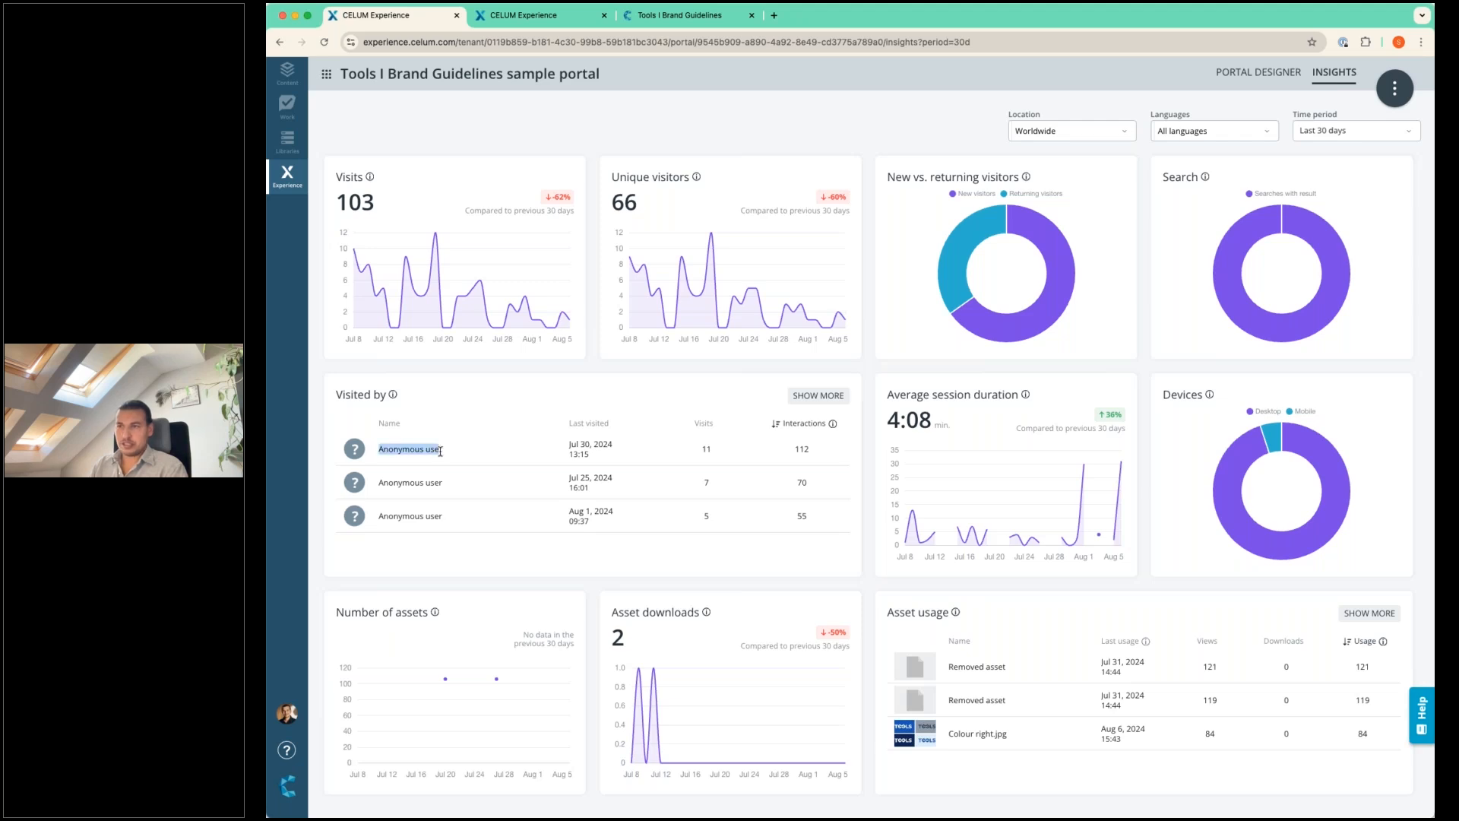
pyautogui.click(454, 454)
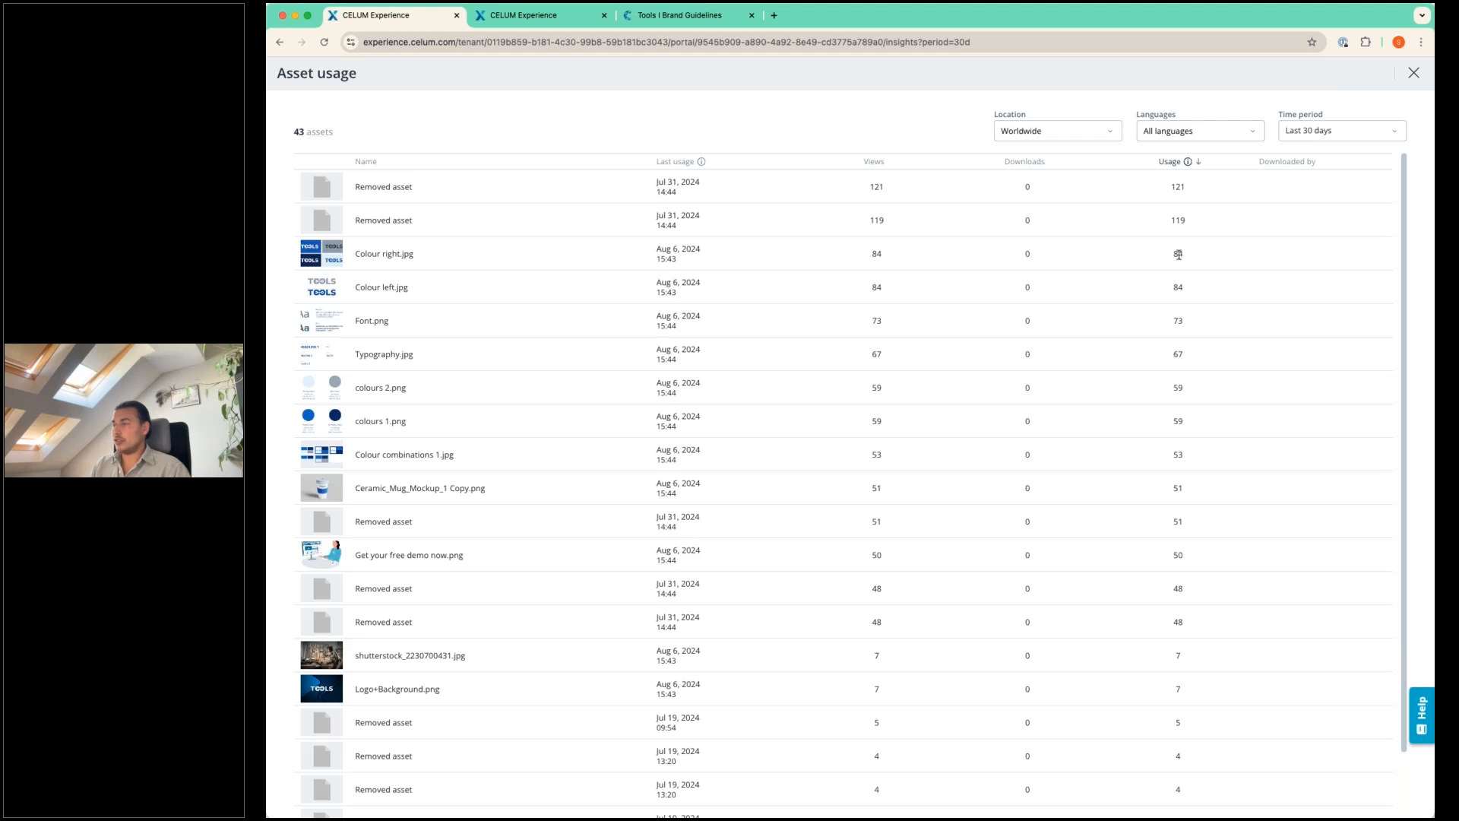
pyautogui.scroll(-2, 538, 302)
pyautogui.scroll(2, 537, 303)
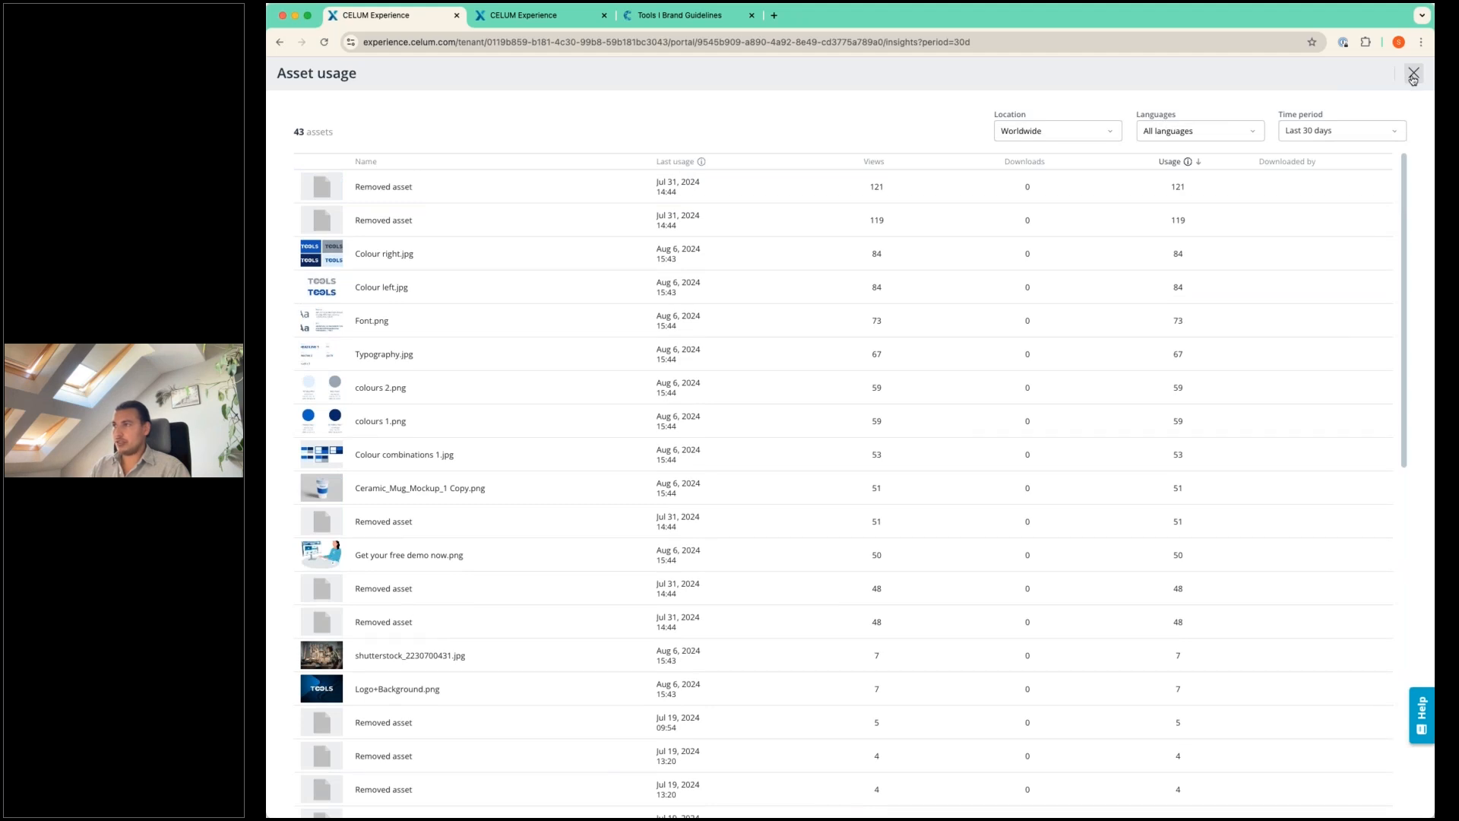
pyautogui.click(1413, 76)
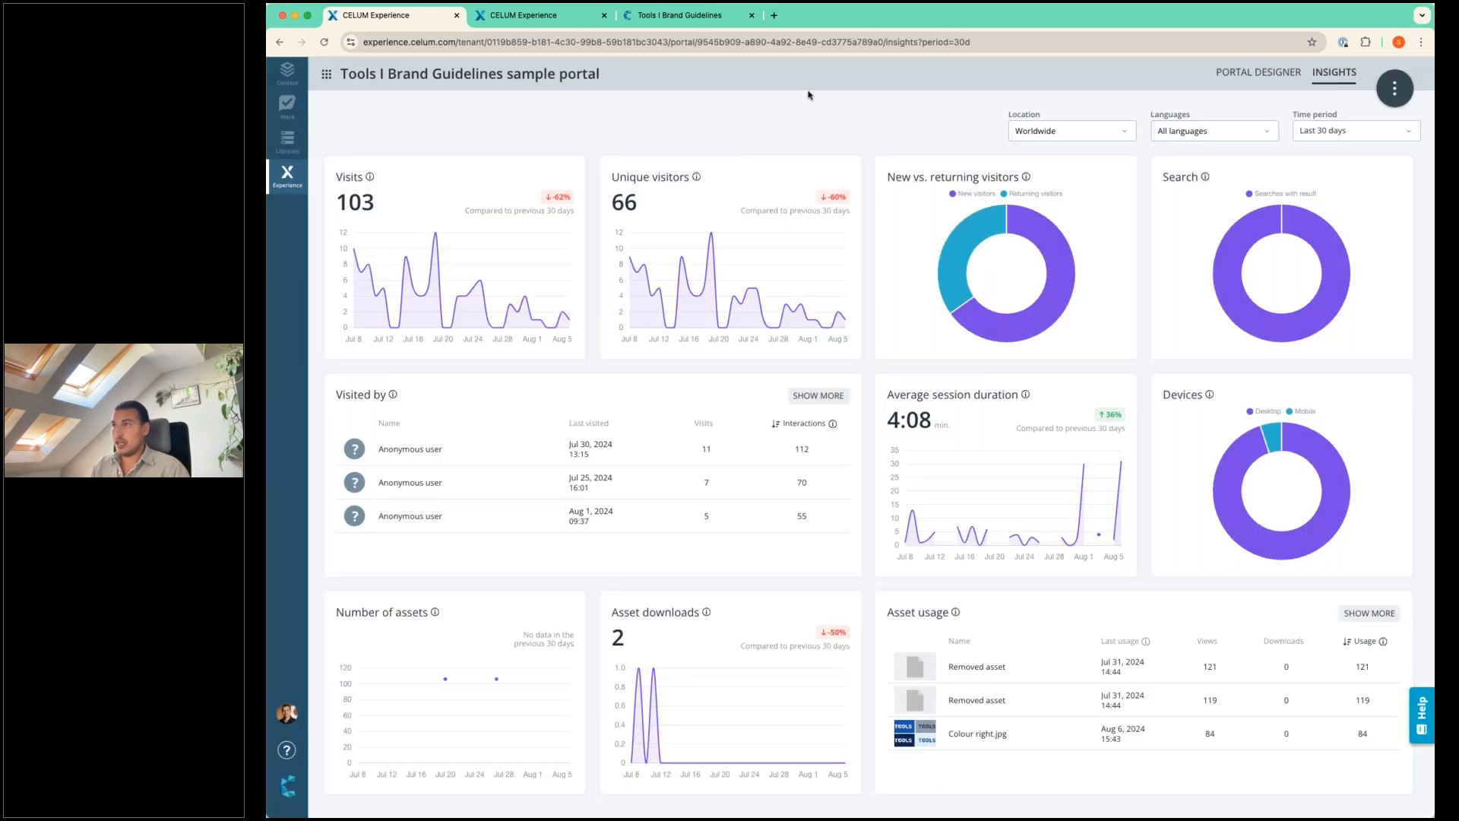